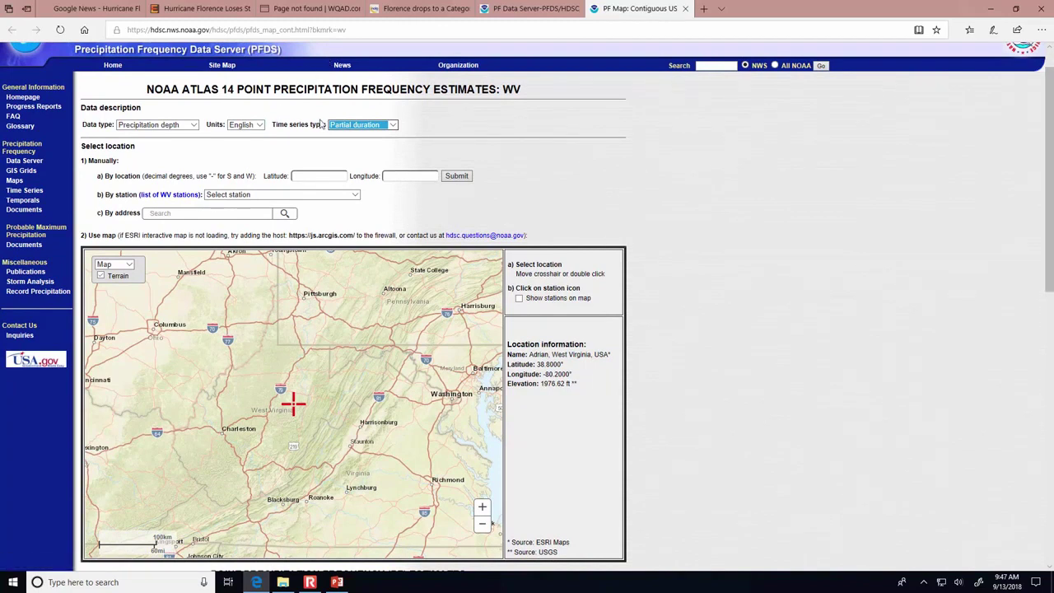
- Set the data type to Precipitation intensity and pan the map west toward Huntington
{"action": "left_click", "coordinate": [145, 125]}
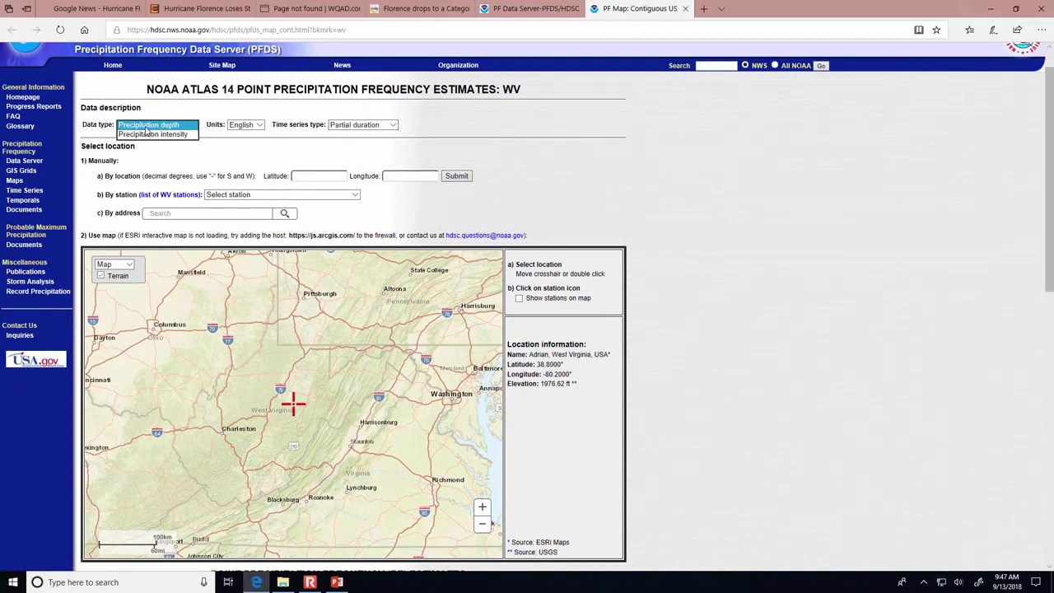
{"action": "left_click", "coordinate": [147, 136]}
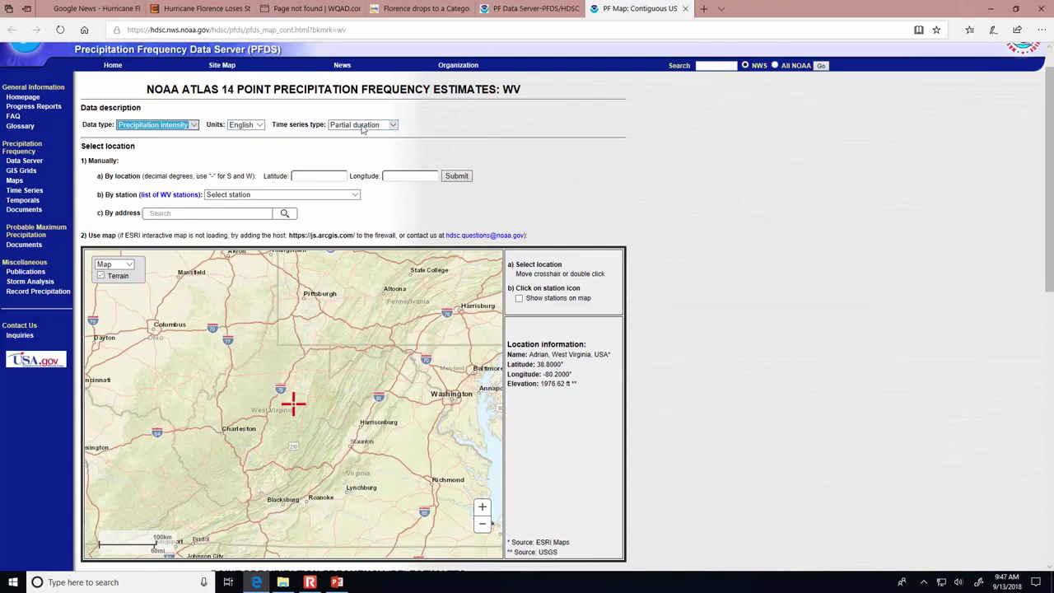
{"action": "scroll", "coordinate": [1043, 229], "scroll_direction": "down", "scroll_amount": 1}
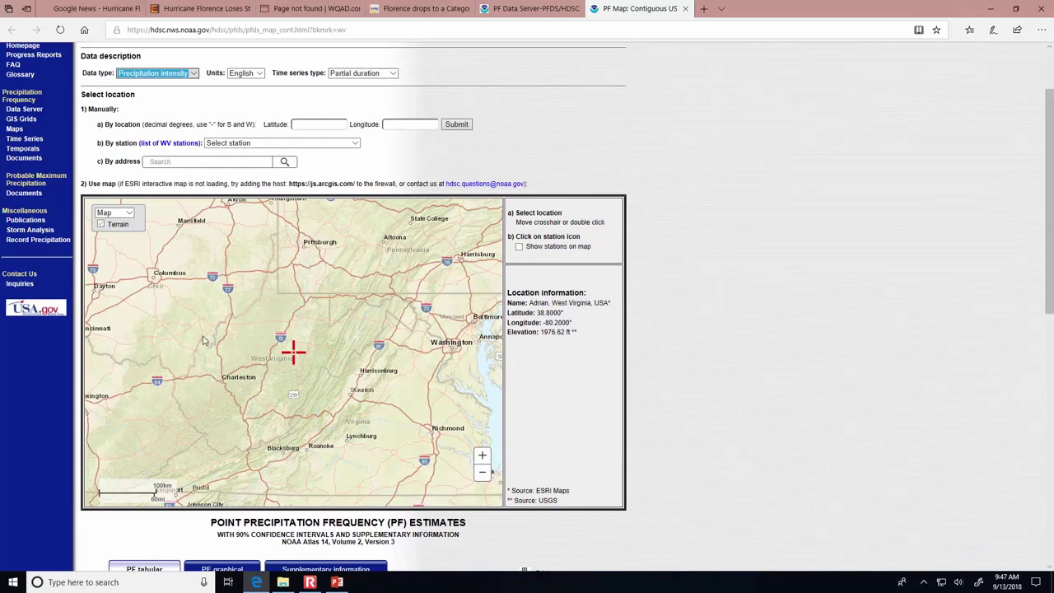
{"action": "left_click_drag", "start_coordinate": [180, 332], "coordinate": [333, 332]}
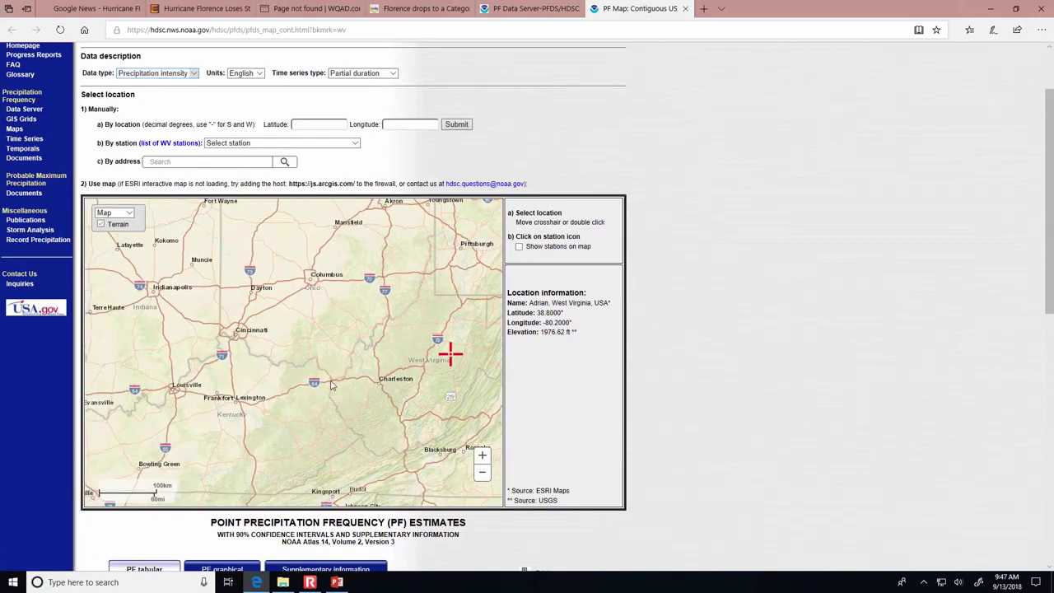
{"action": "scroll", "coordinate": [458, 362], "scroll_direction": "up", "scroll_amount": 1}
- Zoom in and place the location marker on downtown Huntington
{"action": "left_click_drag", "start_coordinate": [446, 440], "coordinate": [339, 462]}
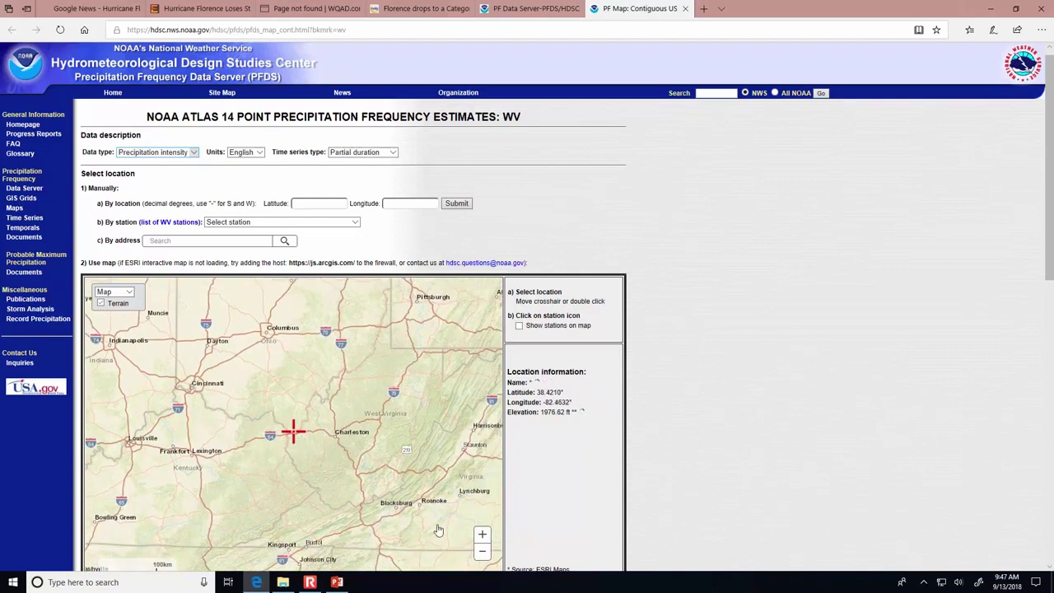
{"action": "left_click", "coordinate": [482, 536]}
{"action": "left_click", "coordinate": [482, 536]}
{"action": "left_click", "coordinate": [482, 536]}
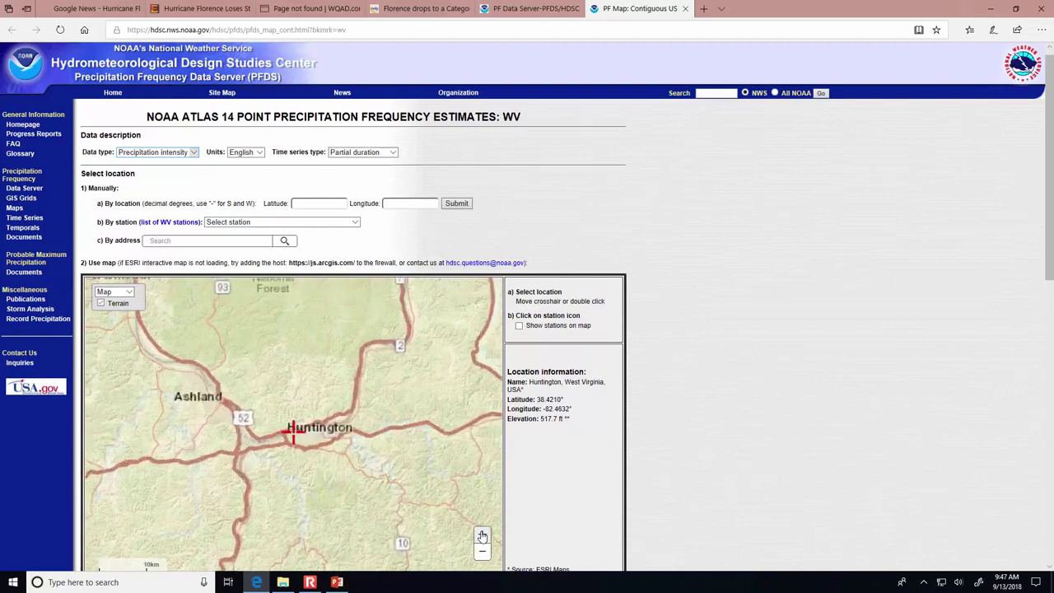
{"action": "left_click", "coordinate": [483, 535]}
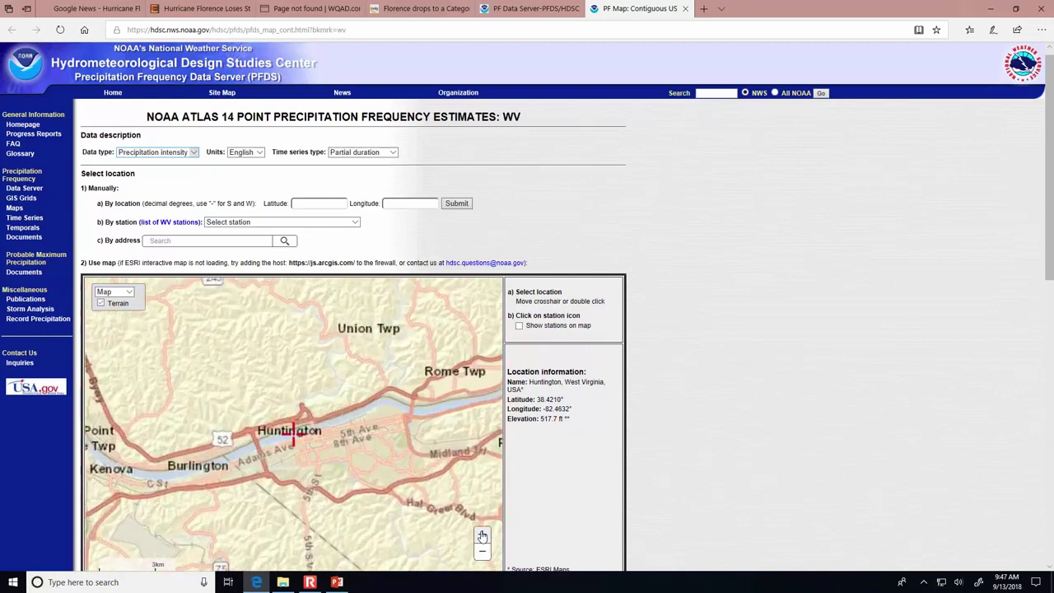
{"action": "left_click", "coordinate": [483, 536]}
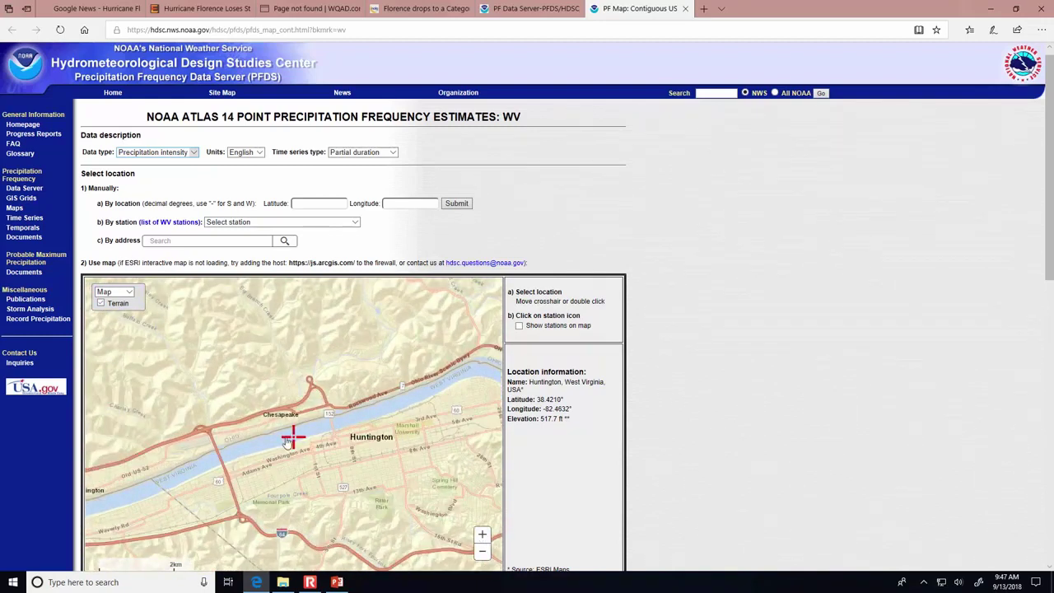
{"action": "left_click_drag", "start_coordinate": [293, 440], "coordinate": [409, 433]}
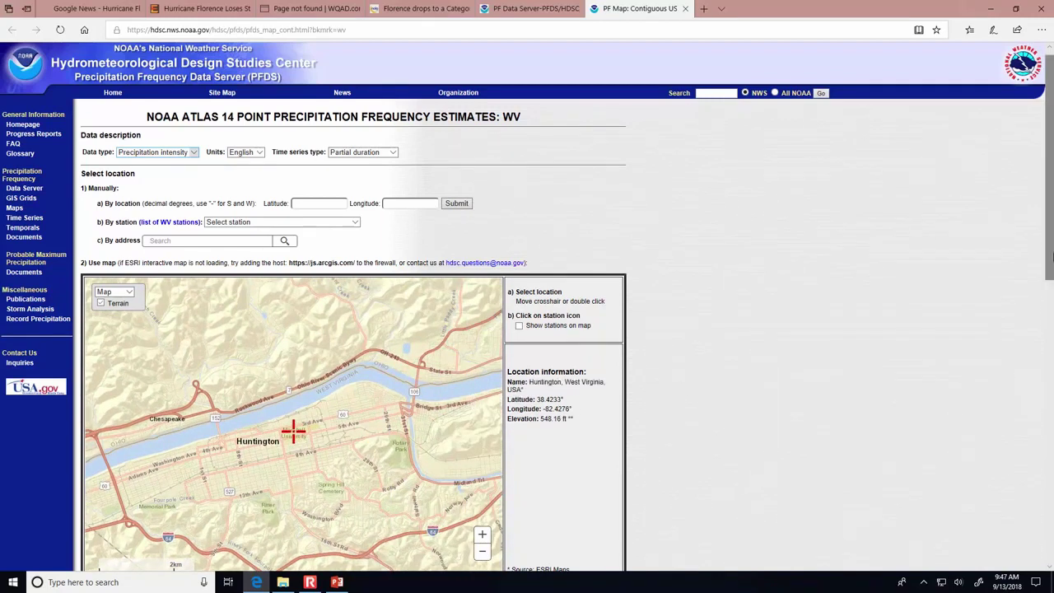
{"action": "scroll", "coordinate": [1050, 289], "scroll_direction": "down", "scroll_amount": 3}
{"action": "left_click_drag", "start_coordinate": [1050, 290], "coordinate": [1051, 464]}
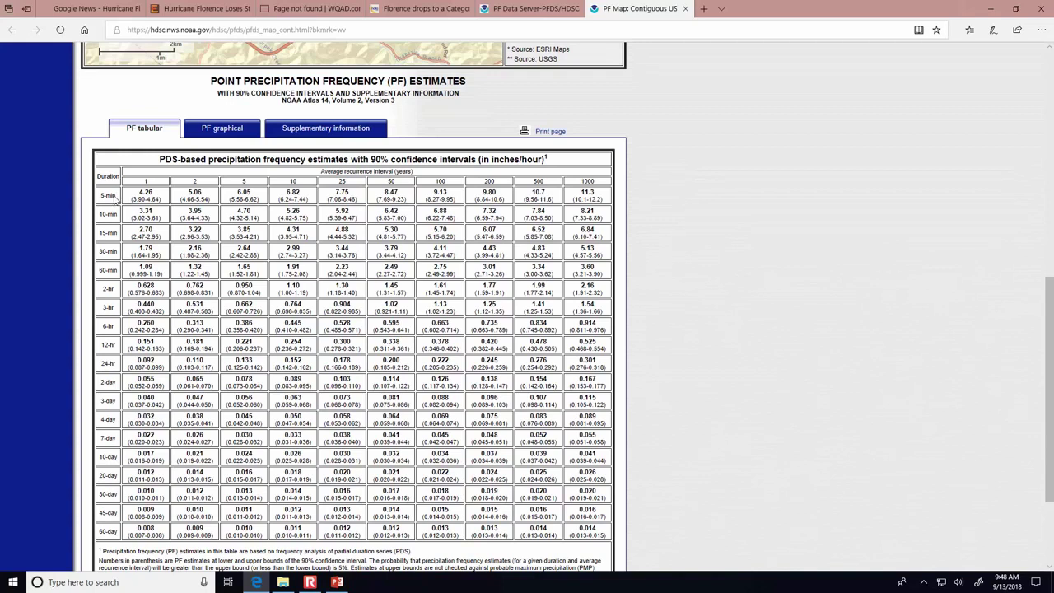
- Scroll to the Huntington intensity estimates table in inches per hour
{"action": "scroll", "coordinate": [114, 195], "scroll_direction": "up", "scroll_amount": 3, "text": "ctrl"}
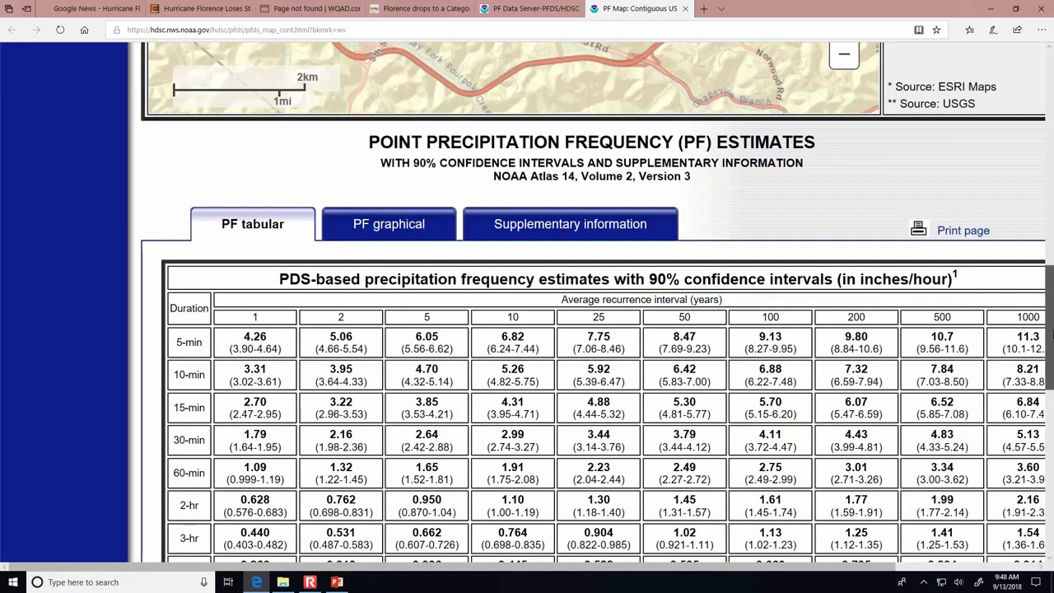
{"action": "scroll", "coordinate": [1050, 333], "scroll_direction": "down", "scroll_amount": 1}
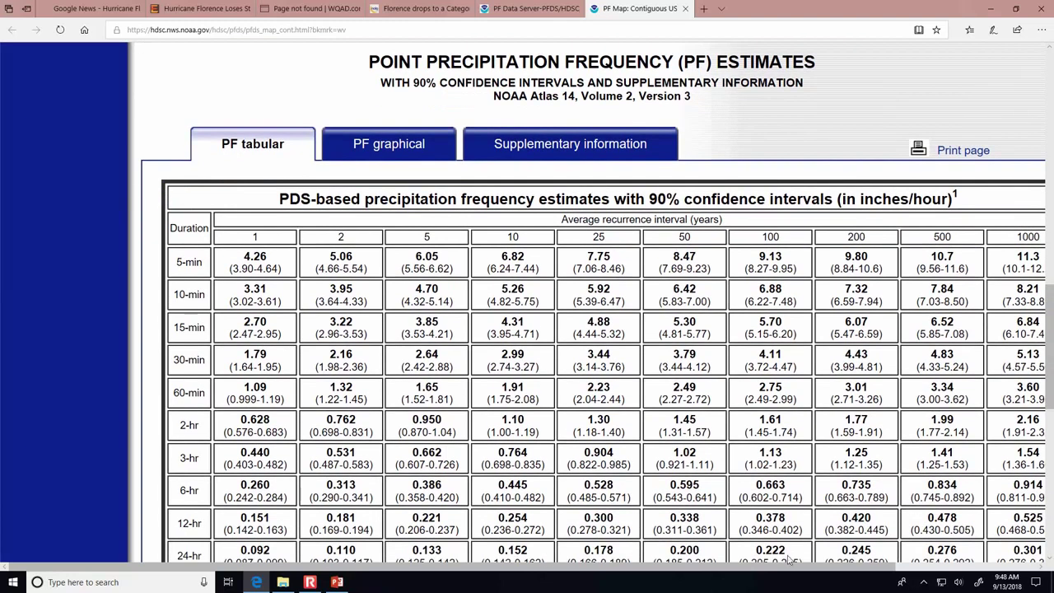
{"action": "scroll", "coordinate": [578, 445], "scroll_direction": "right", "scroll_amount": 2}
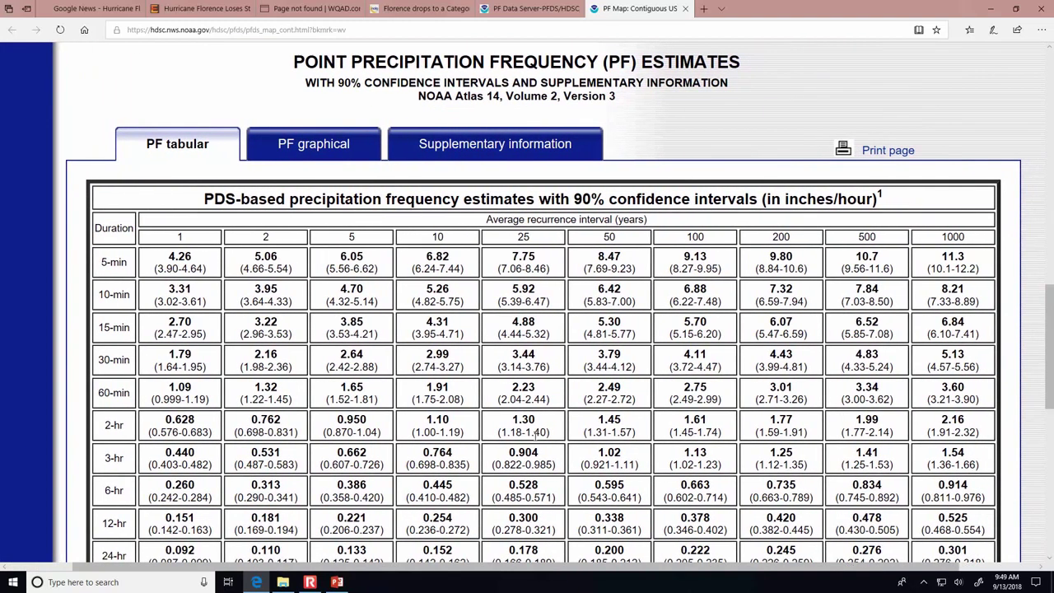
- Highlight the 15-minute, 10-year value 4.31 and its 3.95–4.71 confidence bounds
{"action": "left_click_drag", "start_coordinate": [427, 321], "coordinate": [449, 327]}
{"action": "left_click_drag", "start_coordinate": [439, 334], "coordinate": [462, 335]}
{"action": "left_click_drag", "start_coordinate": [415, 334], "coordinate": [437, 335]}
{"action": "double_click", "coordinate": [450, 321]}
{"action": "scroll", "coordinate": [450, 322], "scroll_direction": "up", "scroll_amount": 8}
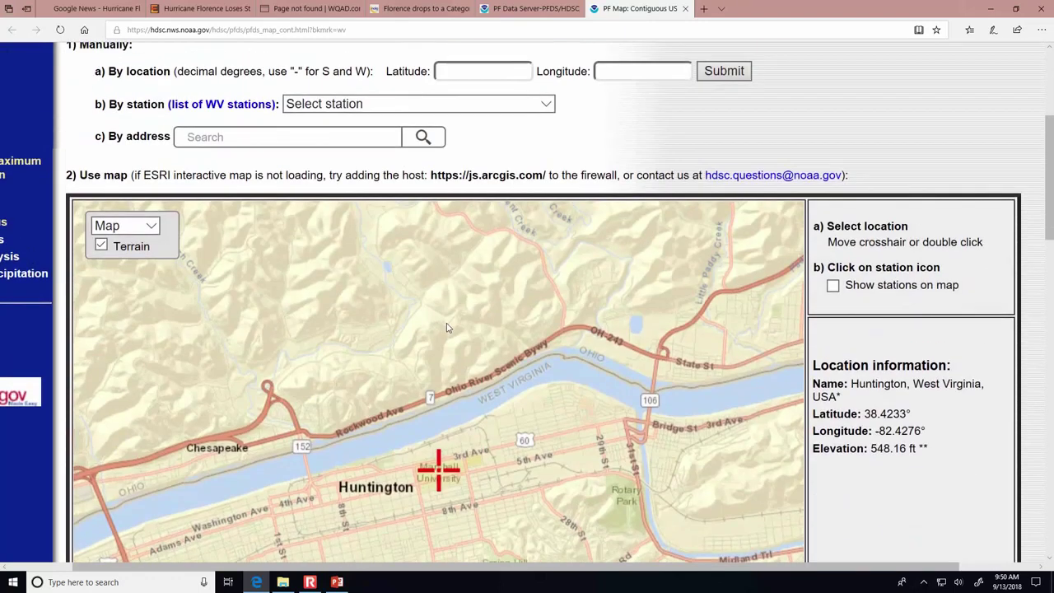
{"action": "scroll", "coordinate": [449, 328], "scroll_direction": "up", "scroll_amount": 3}
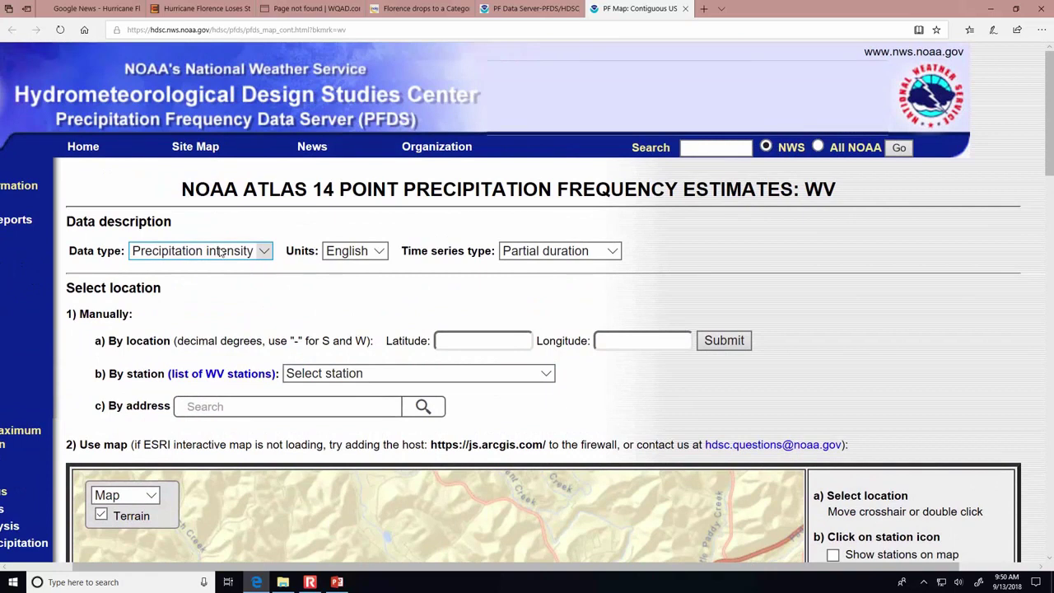
- Change the data type to Precipitation depth and scroll through the updated estimates table
{"action": "left_click", "coordinate": [221, 251]}
{"action": "left_click", "coordinate": [228, 238]}
{"action": "left_click_drag", "start_coordinate": [1051, 163], "coordinate": [1051, 395]}
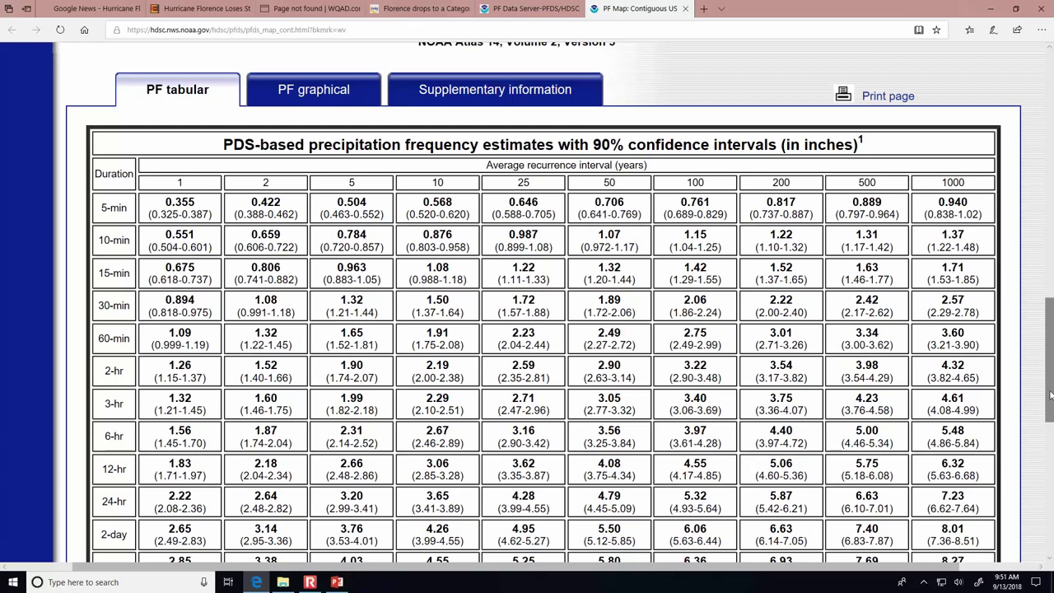
{"action": "left_click_drag", "start_coordinate": [1050, 395], "coordinate": [1051, 171]}
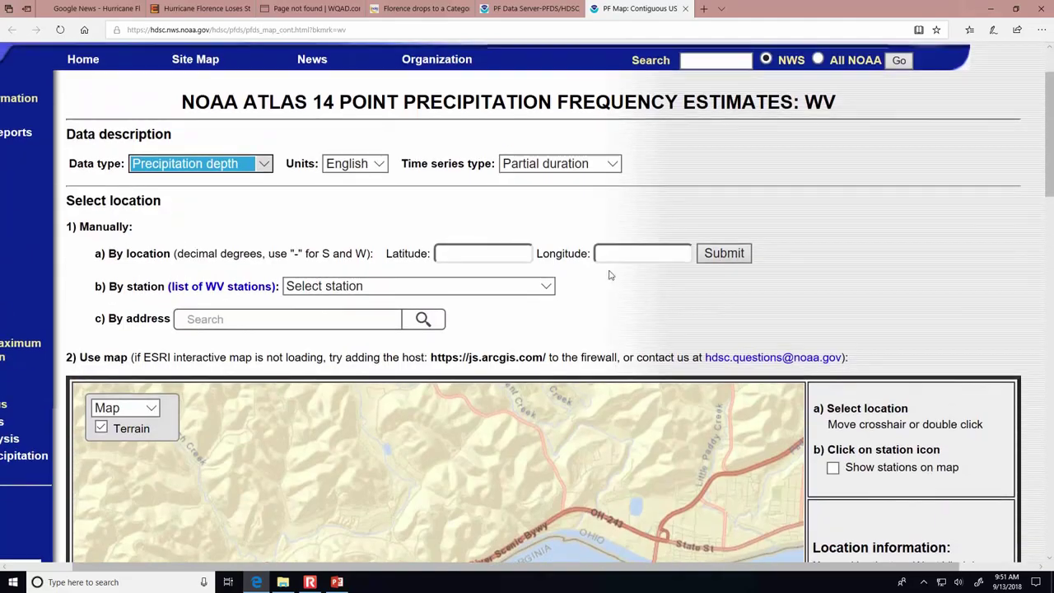
{"action": "left_click", "coordinate": [227, 164]}
{"action": "left_click", "coordinate": [224, 176]}
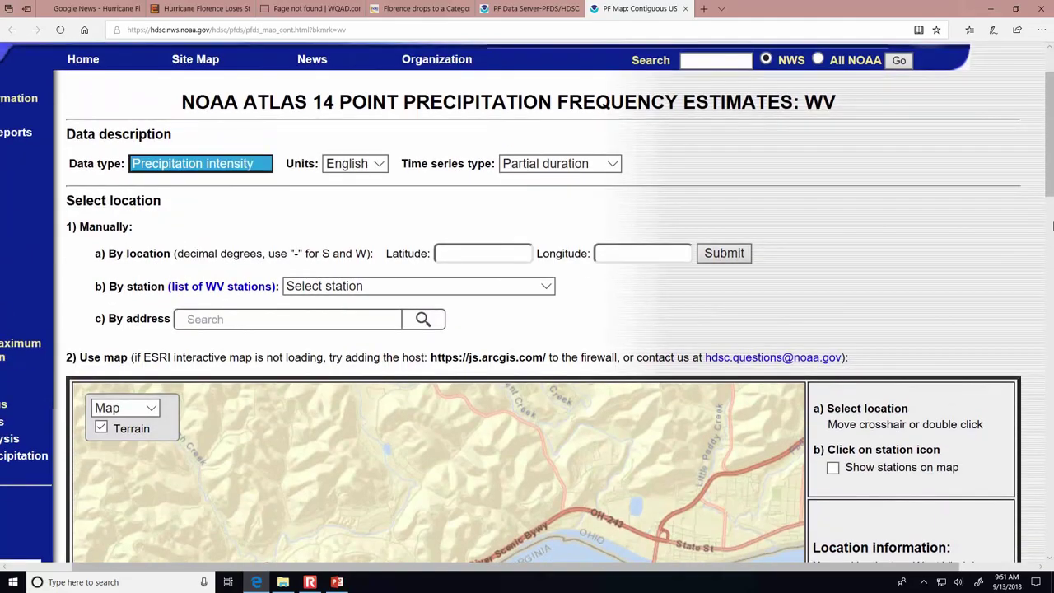
{"action": "left_click_drag", "start_coordinate": [1050, 169], "coordinate": [1050, 412]}
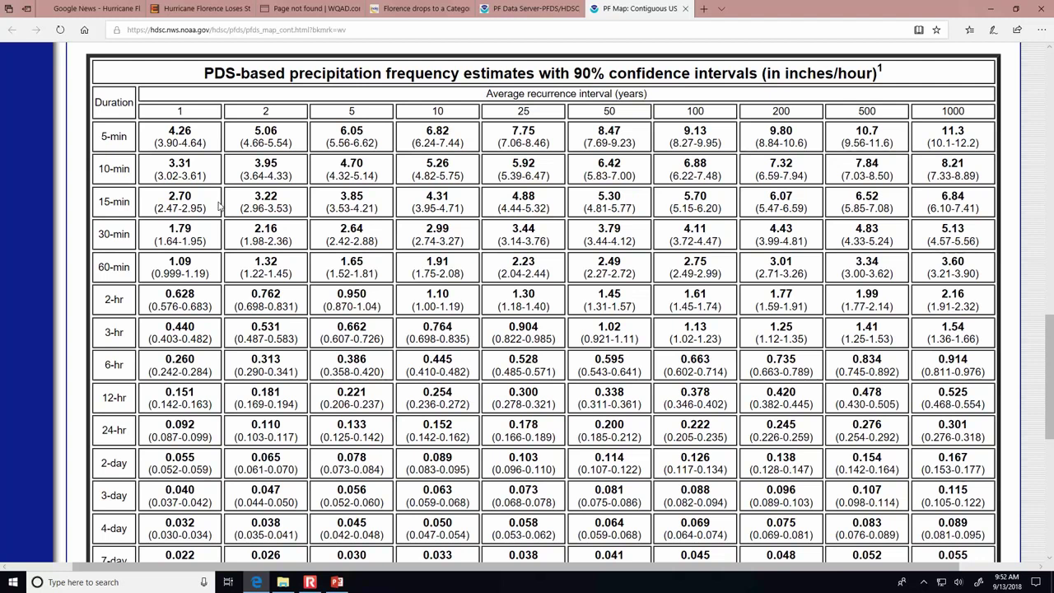
{"action": "scroll", "coordinate": [205, 198], "scroll_direction": "up", "scroll_amount": 10}
{"action": "scroll", "coordinate": [148, 123], "scroll_direction": "up", "scroll_amount": 3}
{"action": "left_click", "coordinate": [200, 165]}
{"action": "left_click", "coordinate": [189, 148]}
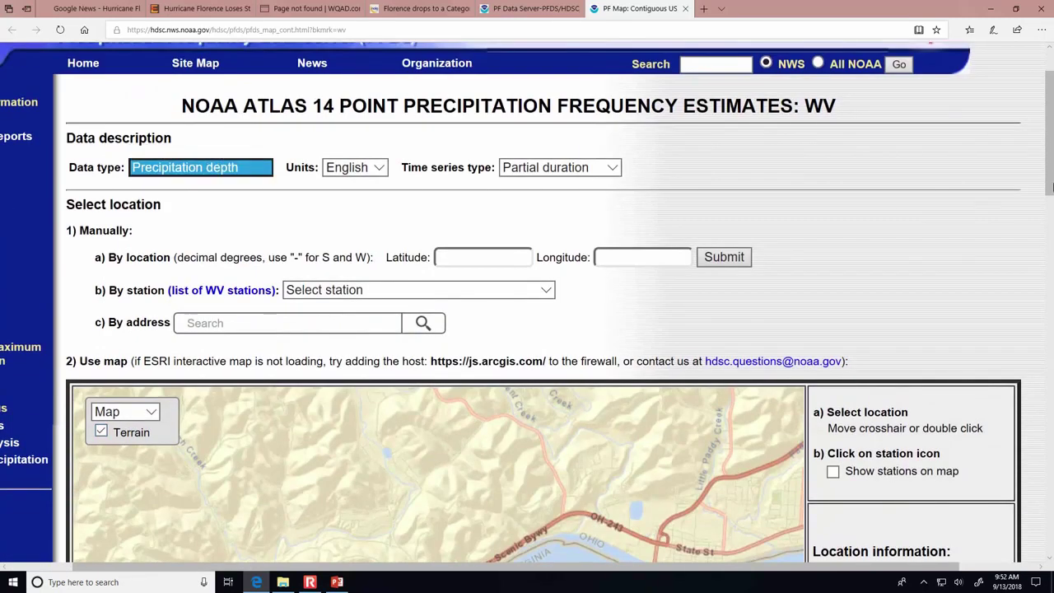
- Check the IDF Curve Example slide, then zoom out the Huntington depth table to fit
{"action": "scroll", "coordinate": [592, 264], "scroll_direction": "down", "scroll_amount": 15}
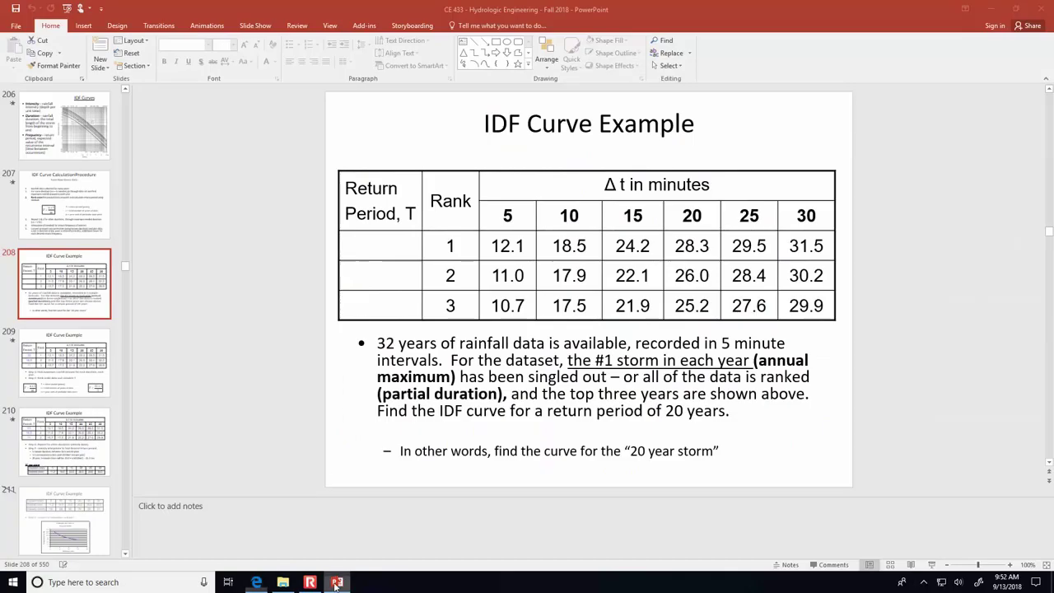
{"action": "left_click", "coordinate": [337, 581]}
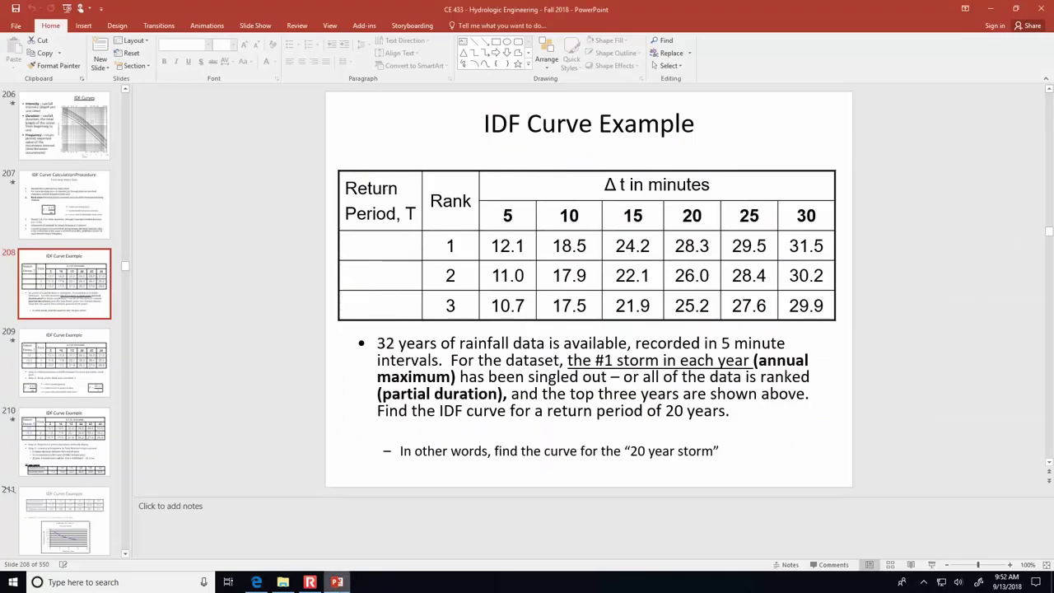
{"action": "left_click", "coordinate": [256, 581]}
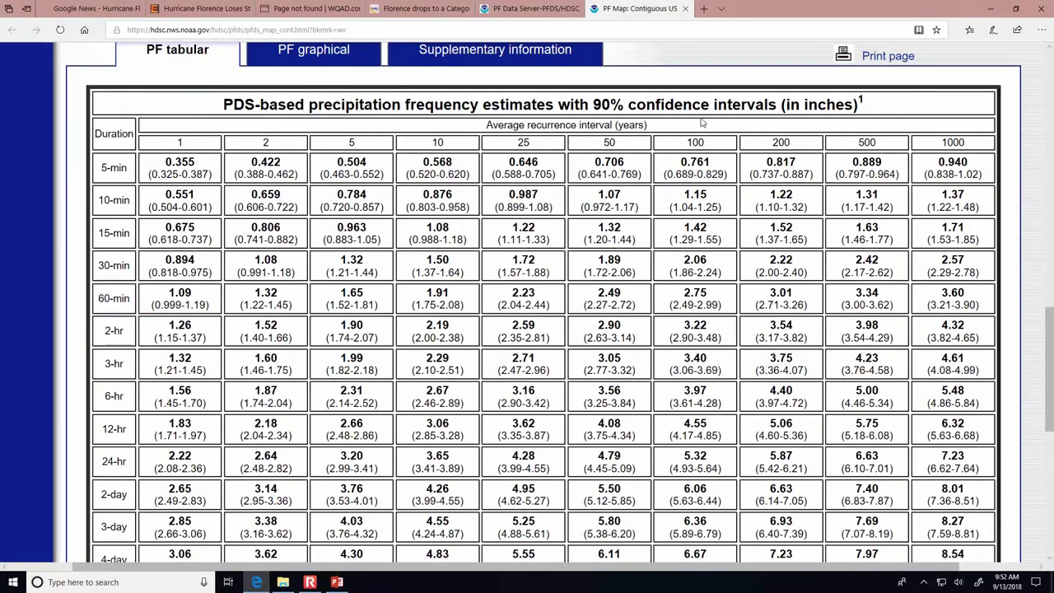
{"action": "key", "text": "ctrl+minus"}
{"action": "key", "text": "ctrl+minus"}
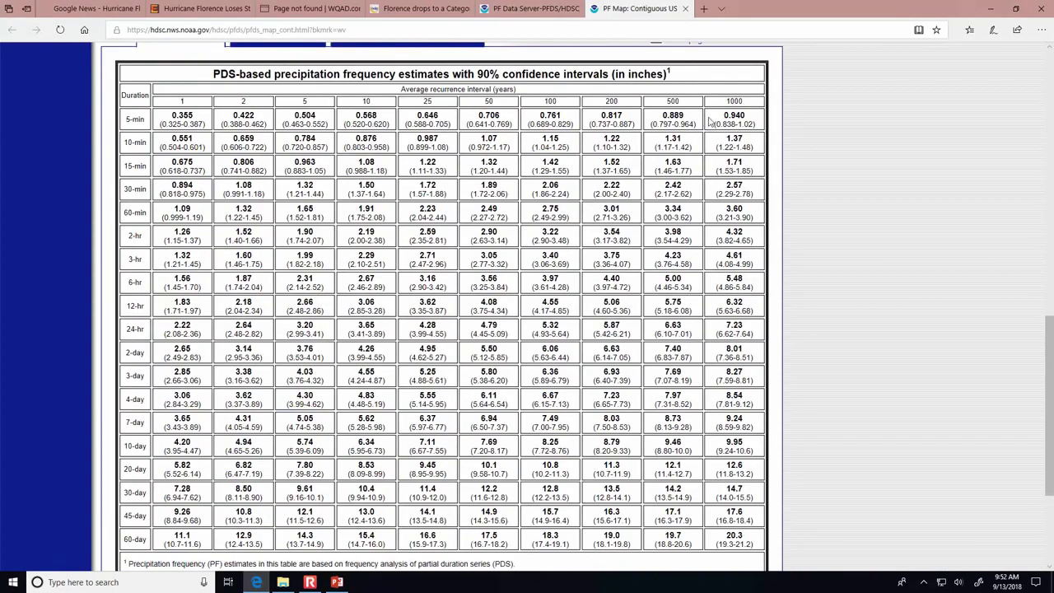
{"action": "left_click_drag", "start_coordinate": [1047, 459], "coordinate": [1046, 341]}
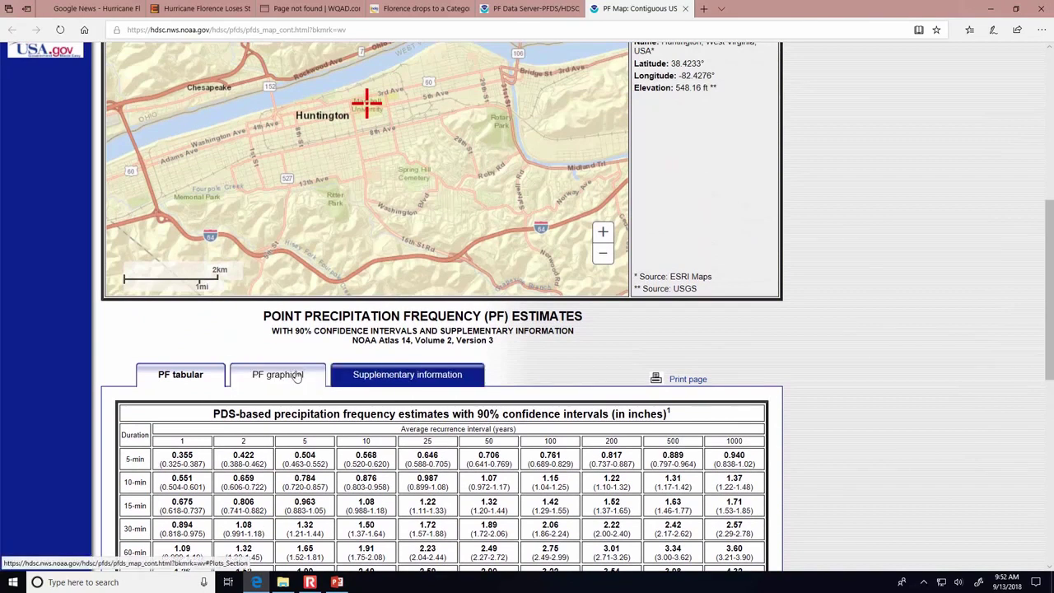
- Switch the data type back to Precipitation intensity and display the estimates as a table
{"action": "left_click", "coordinate": [301, 375]}
{"action": "left_click_drag", "start_coordinate": [1051, 280], "coordinate": [1052, 369]}
{"action": "left_click", "coordinate": [216, 118]}
{"action": "left_click", "coordinate": [197, 125]}
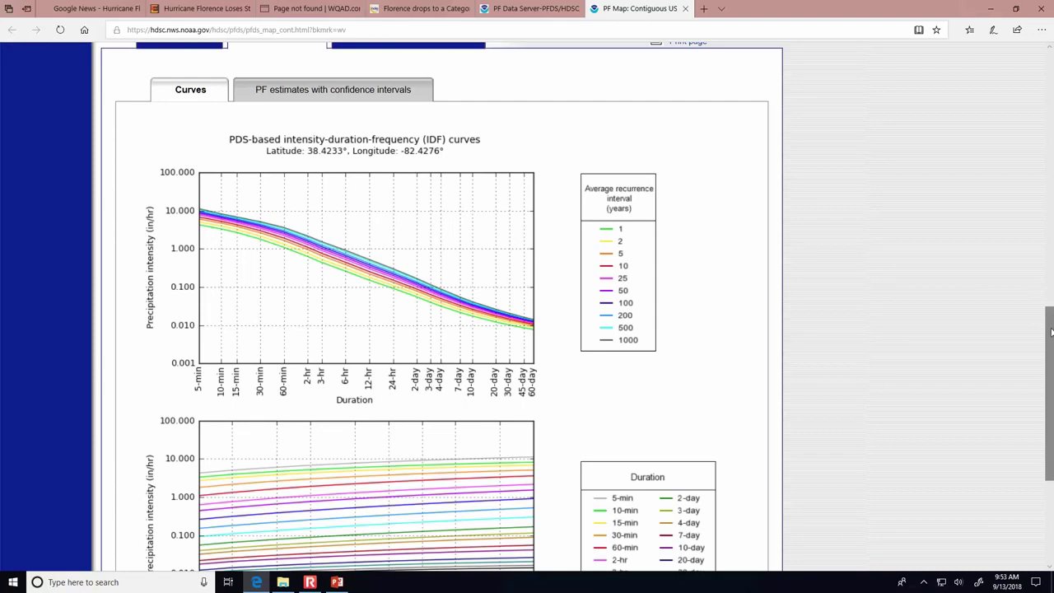
{"action": "scroll", "coordinate": [1051, 280], "scroll_direction": "up", "scroll_amount": 2}
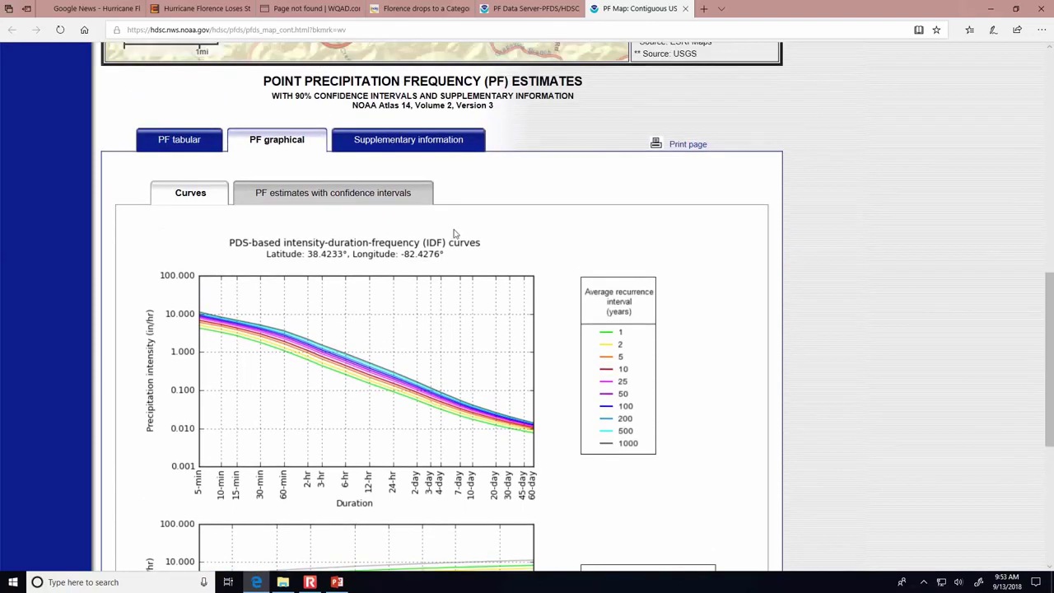
{"action": "left_click", "coordinate": [186, 141]}
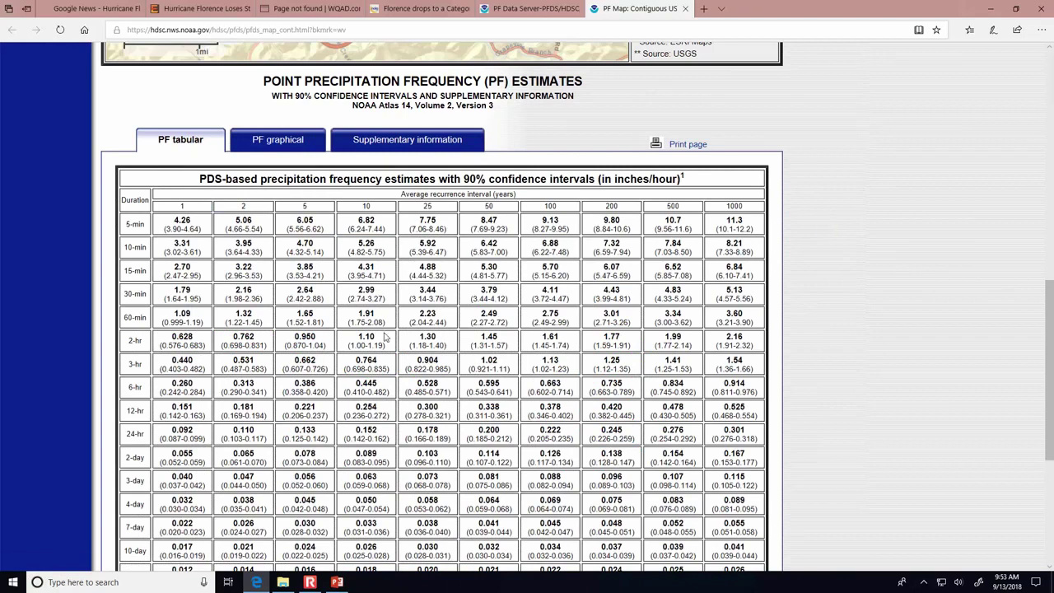
- Export the intensity estimates to PF_Intensity_English_PDS.csv and open it in Excel
{"action": "left_click_drag", "start_coordinate": [173, 217], "coordinate": [704, 446]}
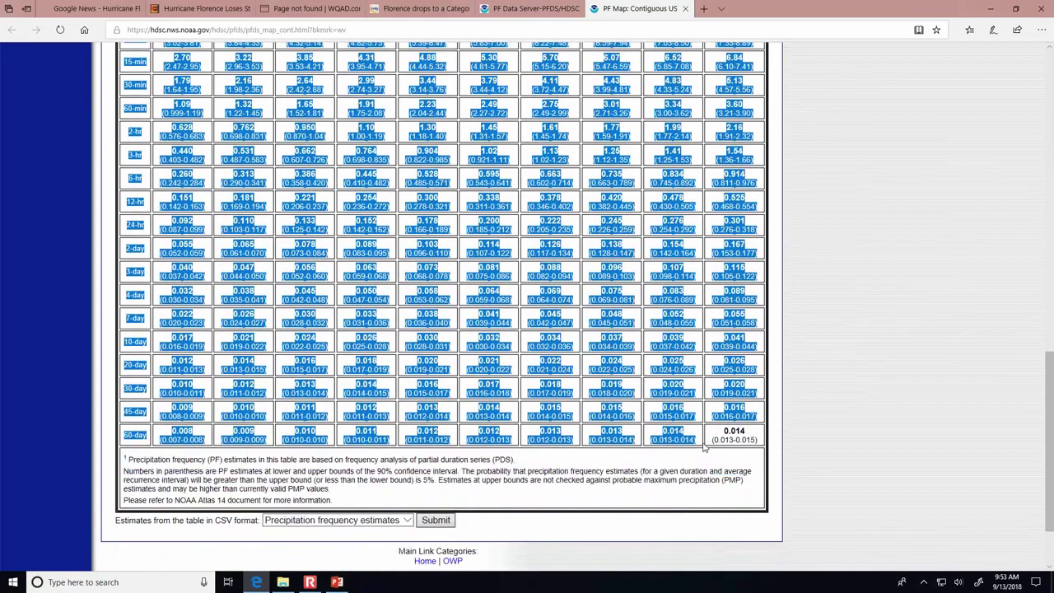
{"action": "left_click_drag", "start_coordinate": [1050, 423], "coordinate": [1050, 420]}
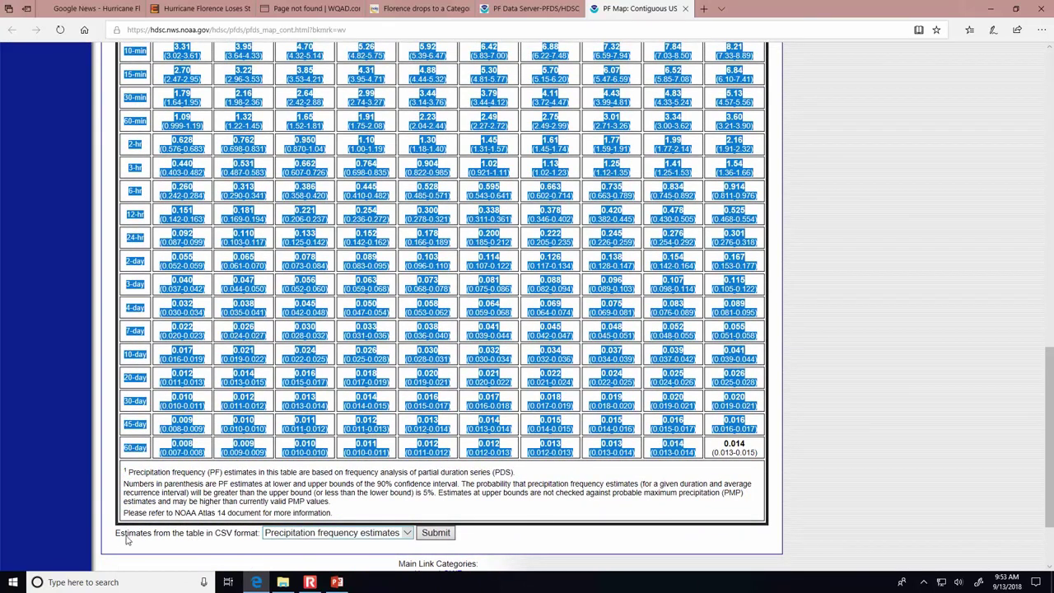
{"action": "left_click", "coordinate": [450, 533]}
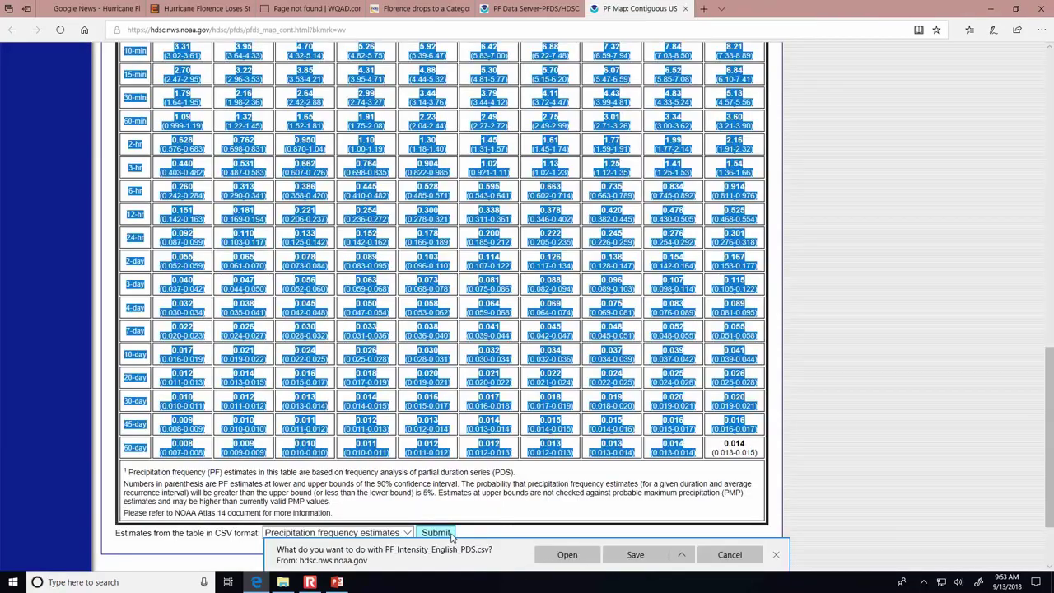
{"action": "left_click", "coordinate": [568, 556]}
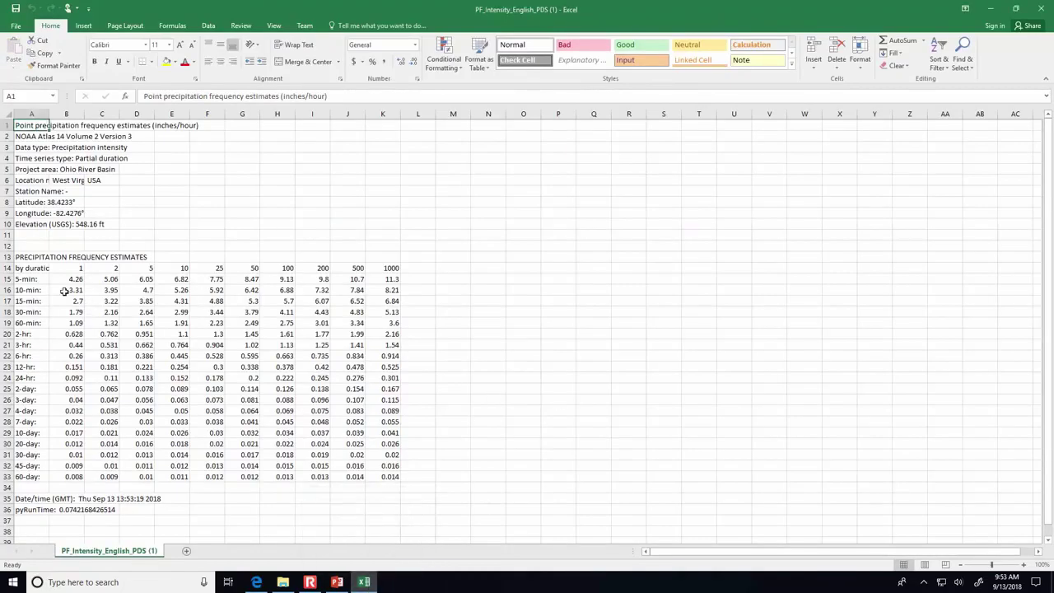
{"action": "left_click_drag", "start_coordinate": [65, 280], "coordinate": [379, 478]}
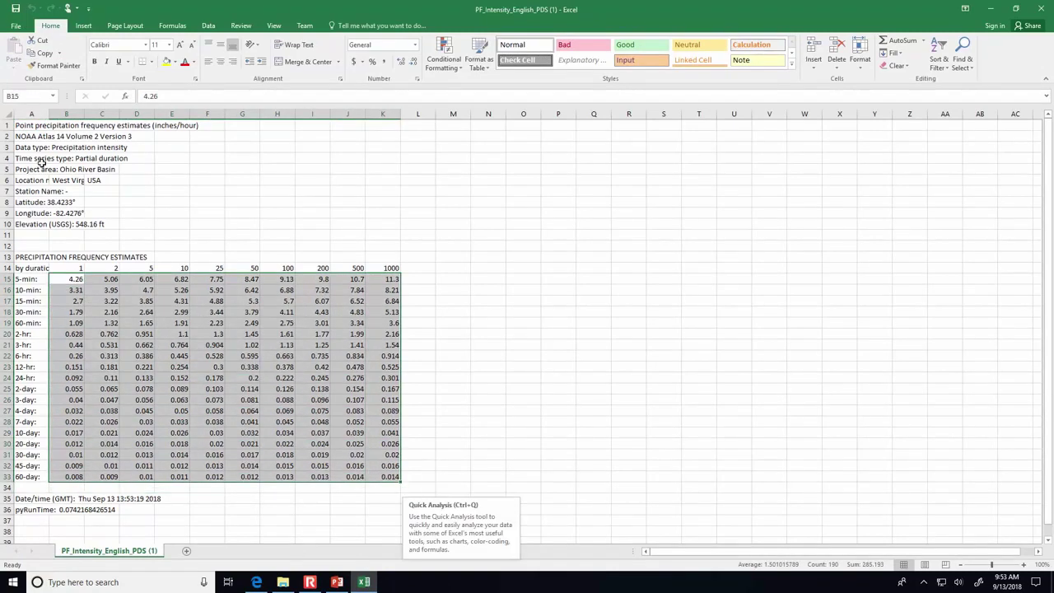
{"action": "left_click", "coordinate": [63, 202]}
{"action": "left_click", "coordinate": [60, 213]}
{"action": "left_click", "coordinate": [53, 224]}
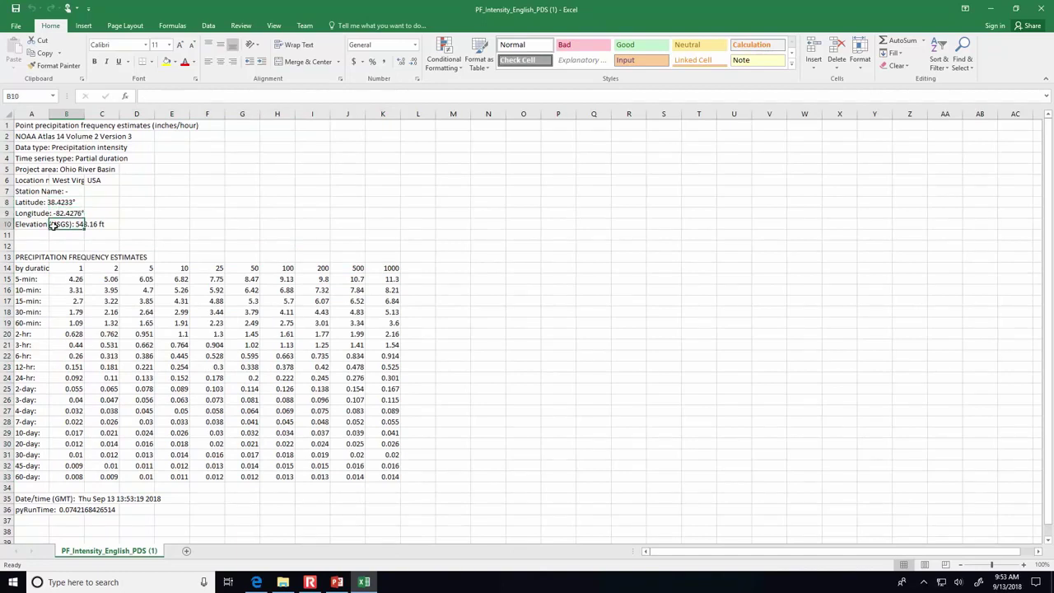
{"action": "left_click", "coordinate": [335, 583]}
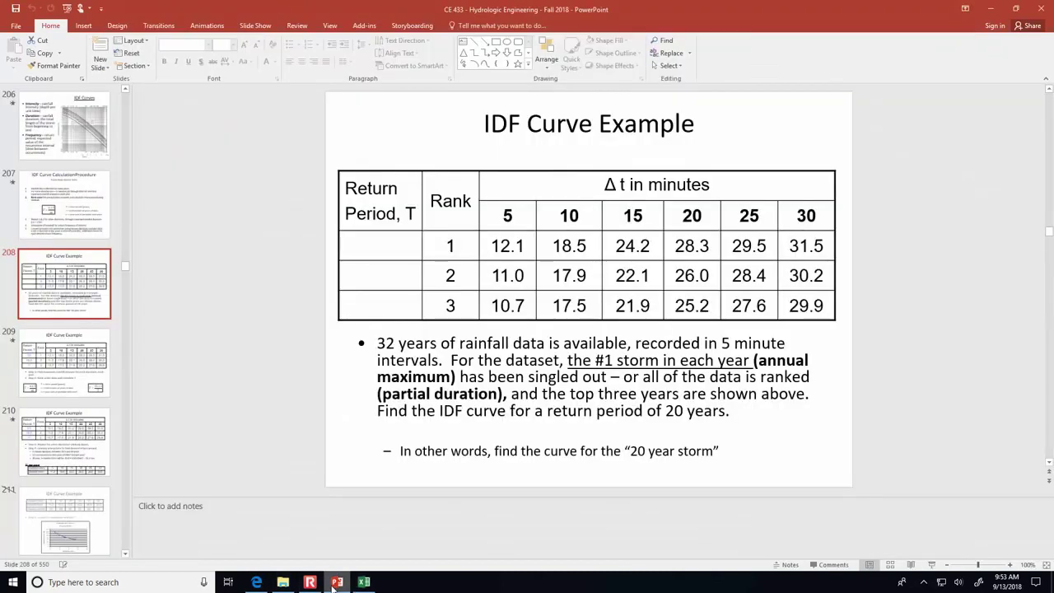
{"action": "left_click", "coordinate": [256, 582]}
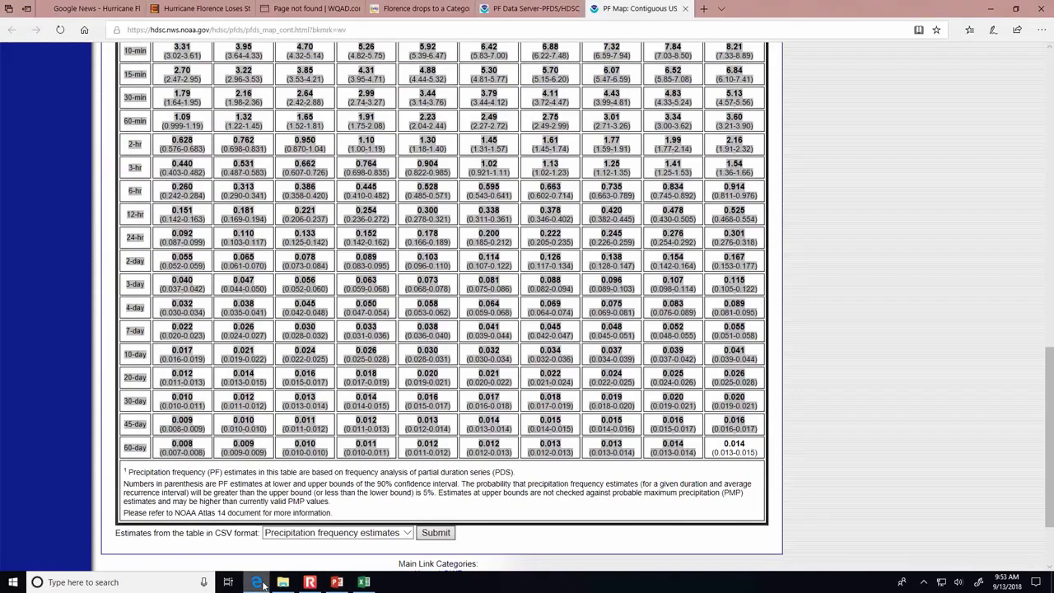
- Return to the PFDS state map page, then bring up the IDF Curve Example slide
{"action": "left_click", "coordinate": [985, 334]}
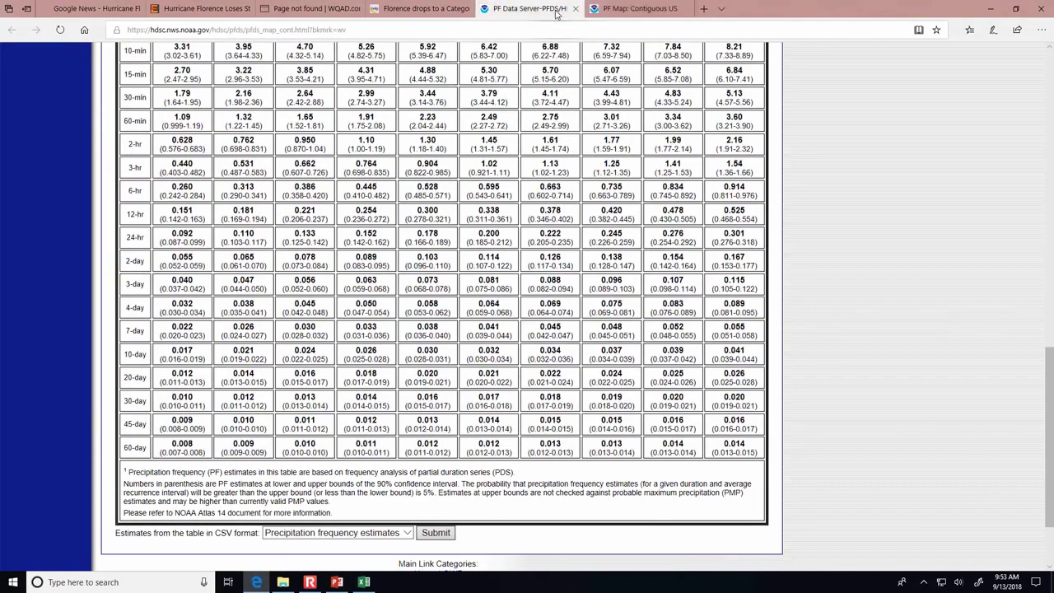
{"action": "left_click", "coordinate": [558, 15]}
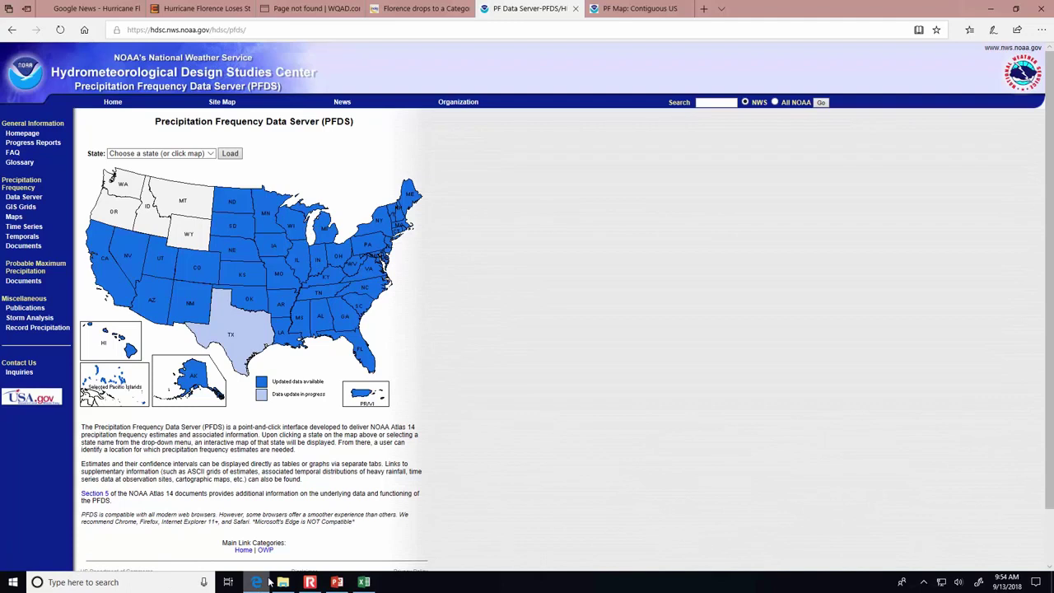
{"action": "left_click", "coordinate": [336, 582]}
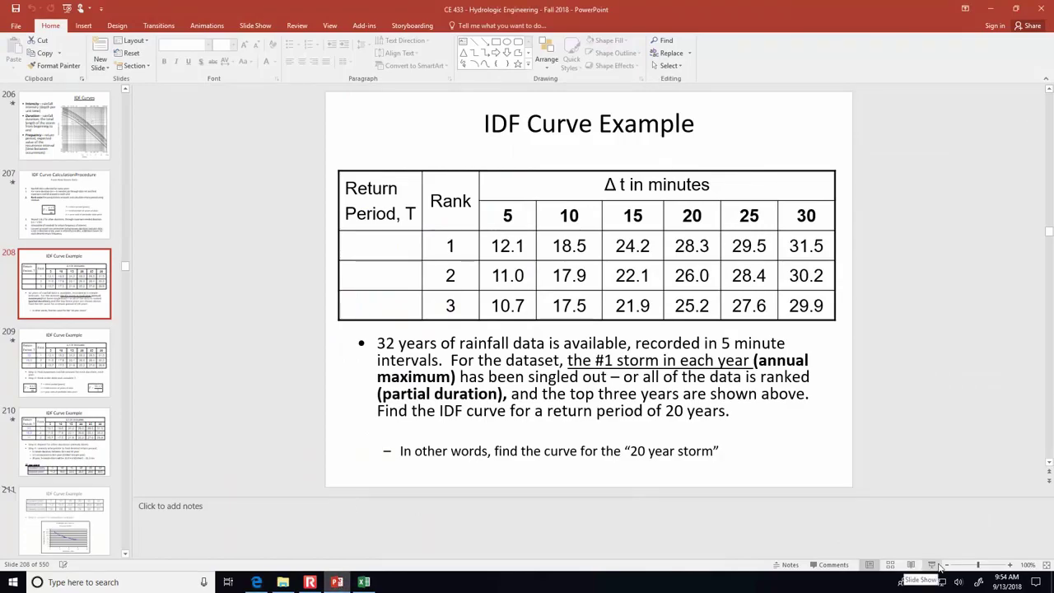
- Present the IDF example through to the Precipitation Data - Demonstration slide and follow its NCDC link
{"action": "left_click", "coordinate": [937, 566]}
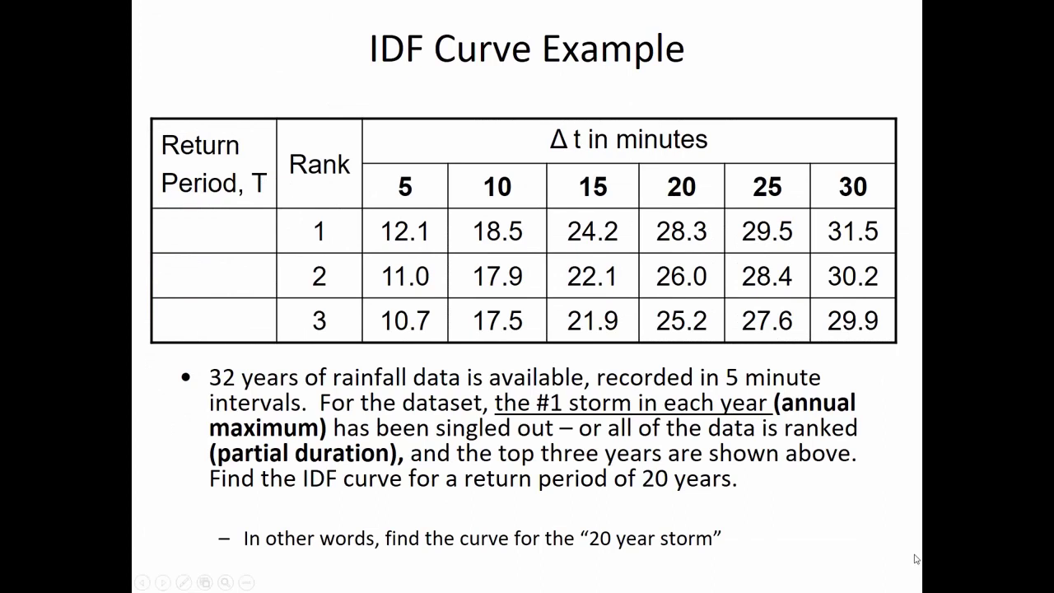
{"action": "left_click", "coordinate": [872, 565]}
{"action": "left_click", "coordinate": [874, 561]}
{"action": "left_click", "coordinate": [872, 559]}
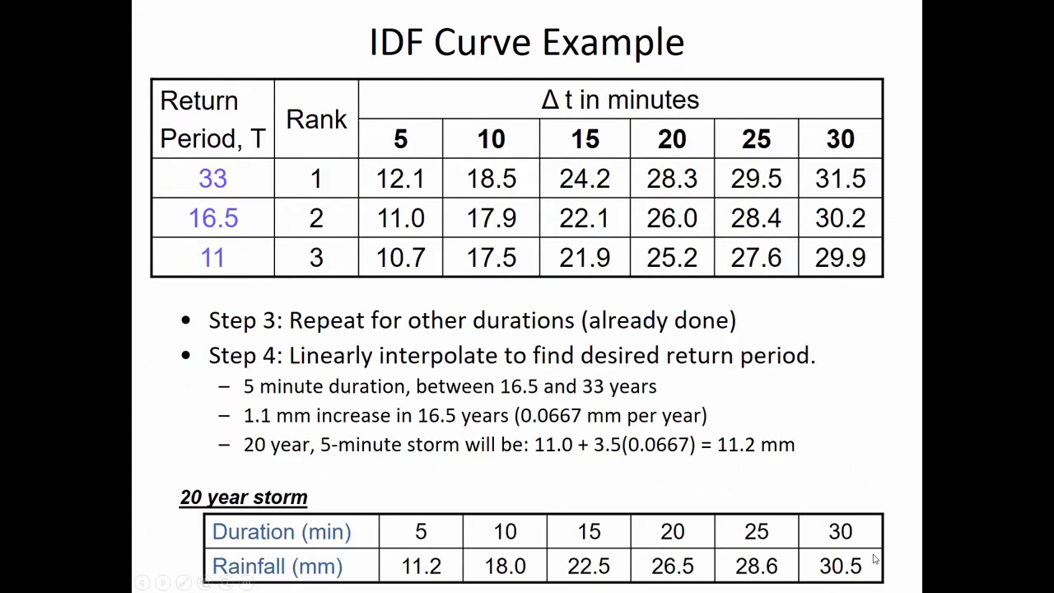
{"action": "left_click", "coordinate": [875, 559]}
{"action": "left_click", "coordinate": [873, 559]}
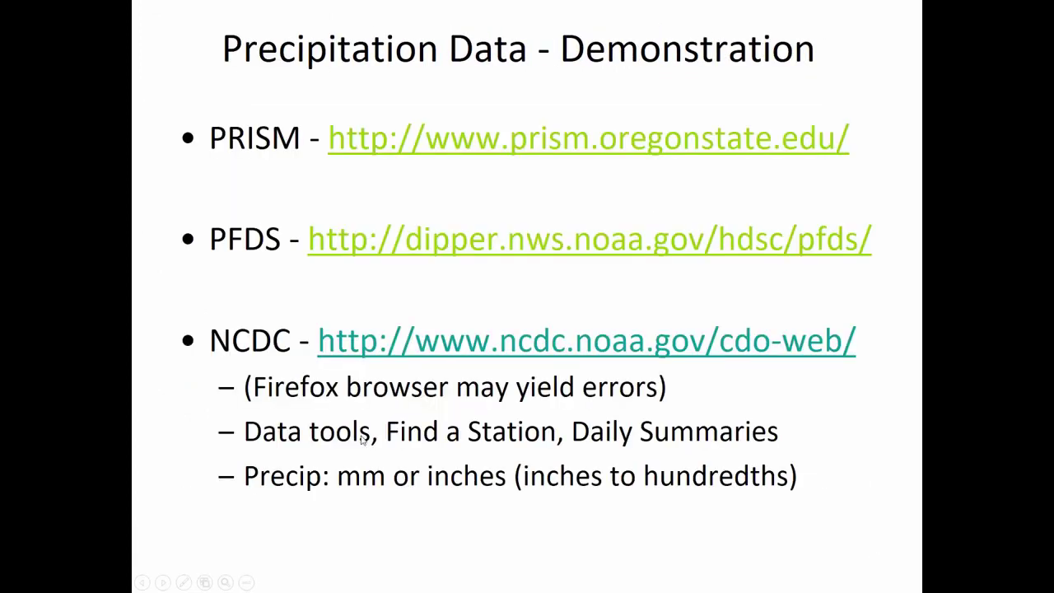
{"action": "left_click", "coordinate": [414, 349]}
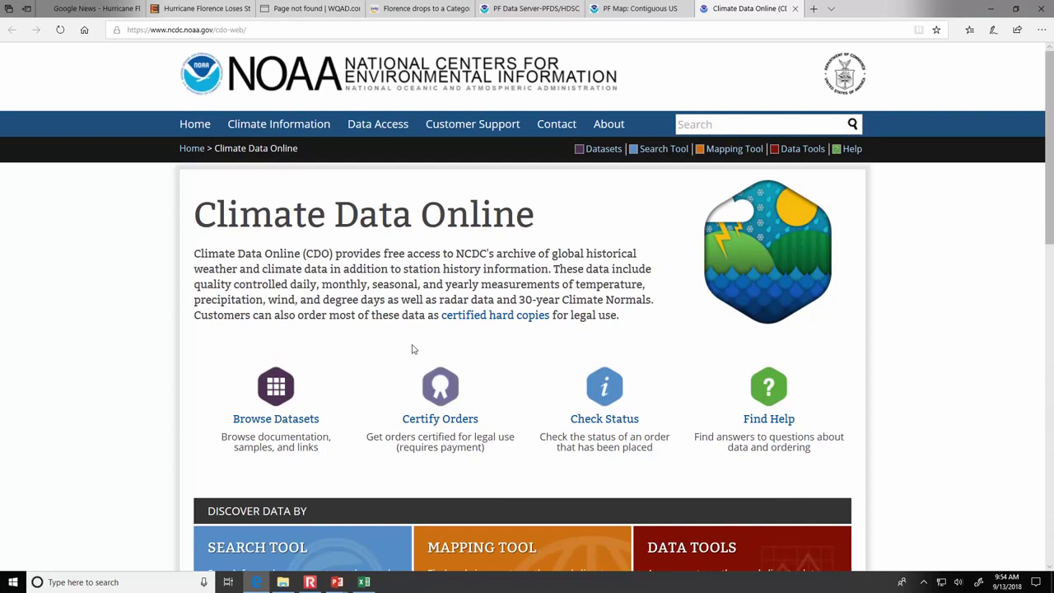
- Go to Climate Data Online's Data Tools and launch Find a Station
{"action": "left_click_drag", "start_coordinate": [1050, 201], "coordinate": [1051, 269]}
{"action": "left_click", "coordinate": [680, 455]}
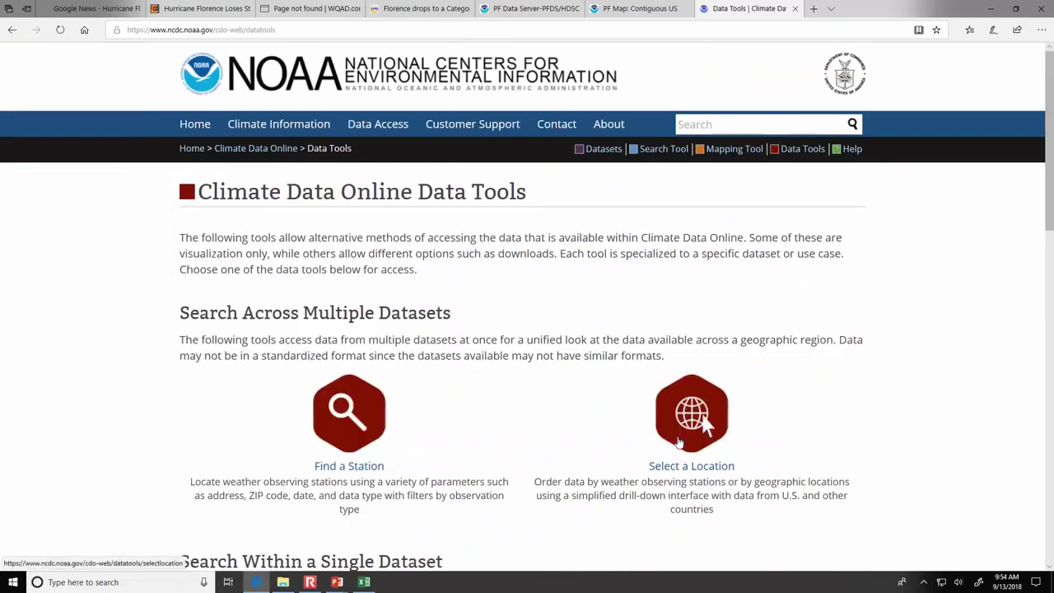
{"action": "scroll", "coordinate": [583, 414], "scroll_direction": "down", "scroll_amount": 1}
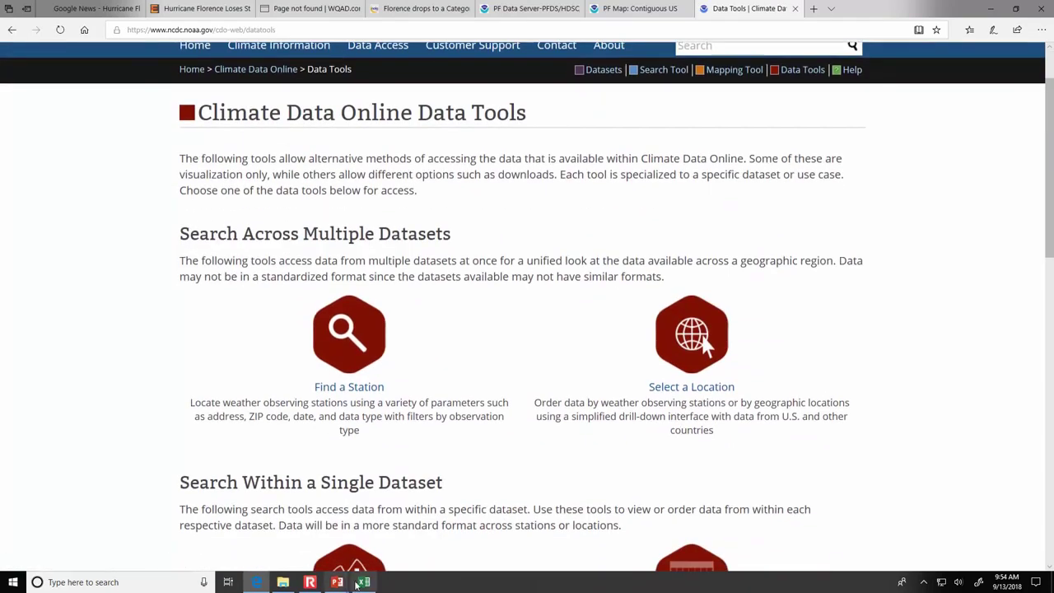
{"action": "mouse_move", "coordinate": [344, 582]}
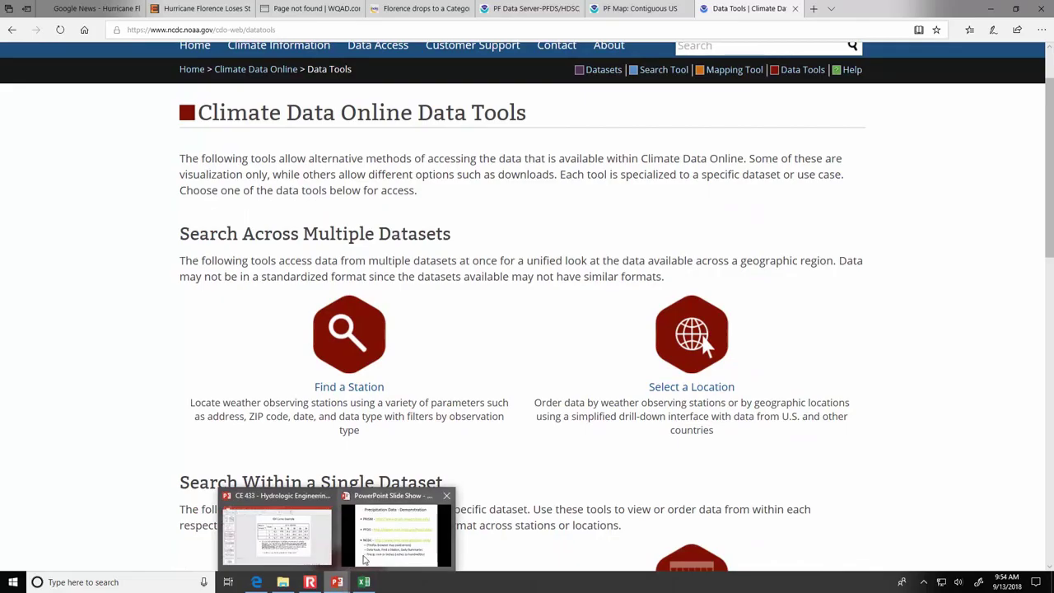
{"action": "left_click", "coordinate": [366, 553]}
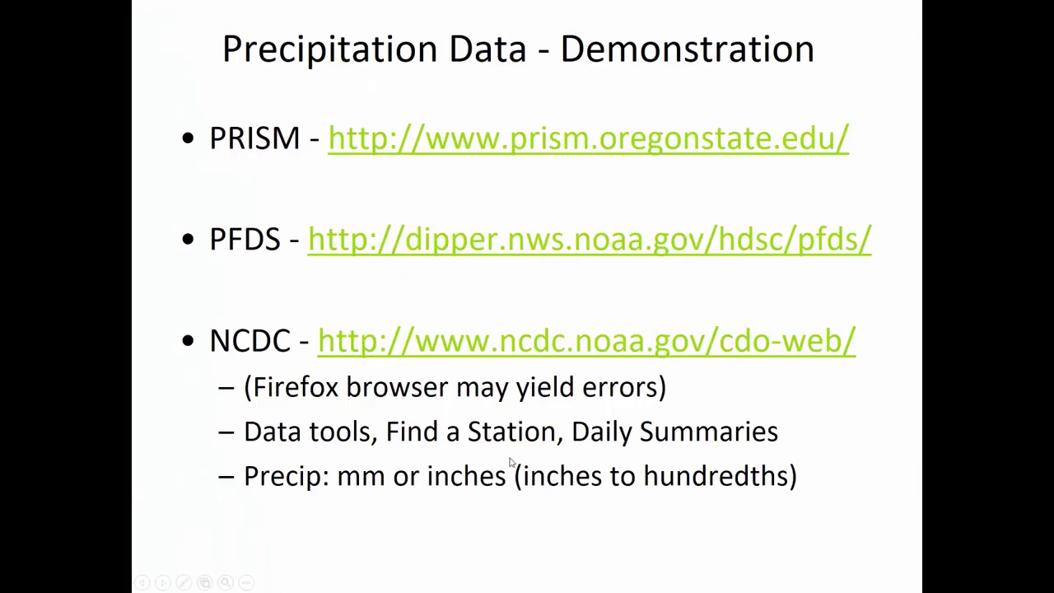
{"action": "key", "text": "alt+Tab"}
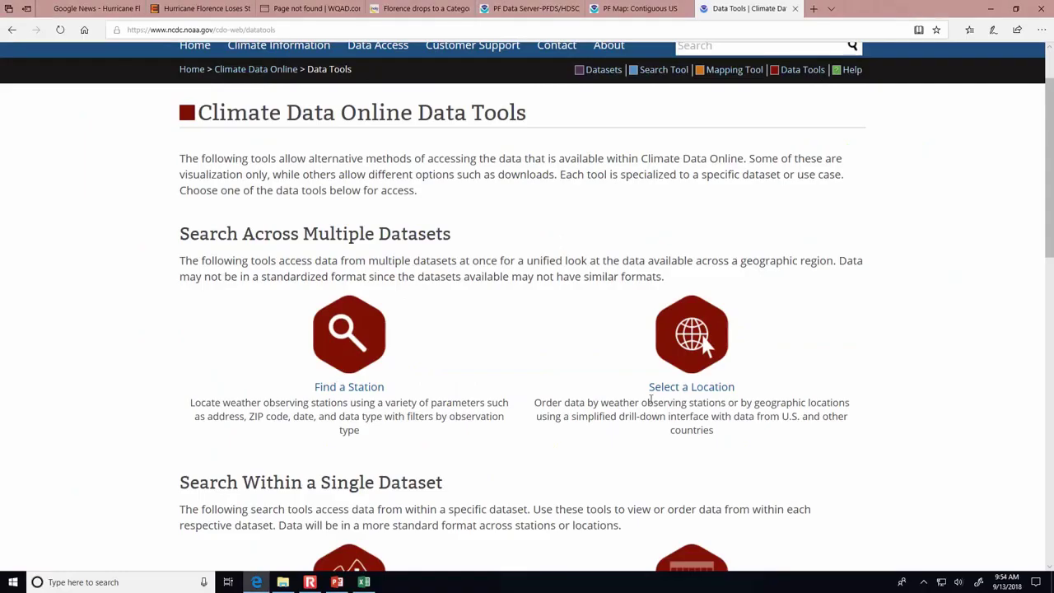
{"action": "left_click", "coordinate": [346, 387]}
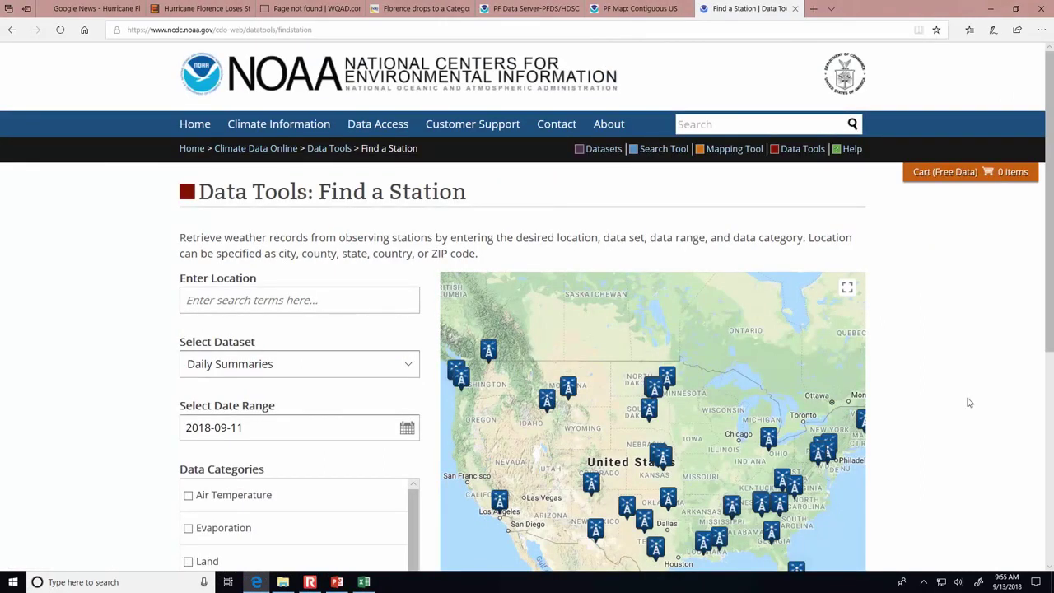
- Center the station map on the Huntington area and open the date range calendars
{"action": "left_click_drag", "start_coordinate": [1051, 333], "coordinate": [1037, 424]}
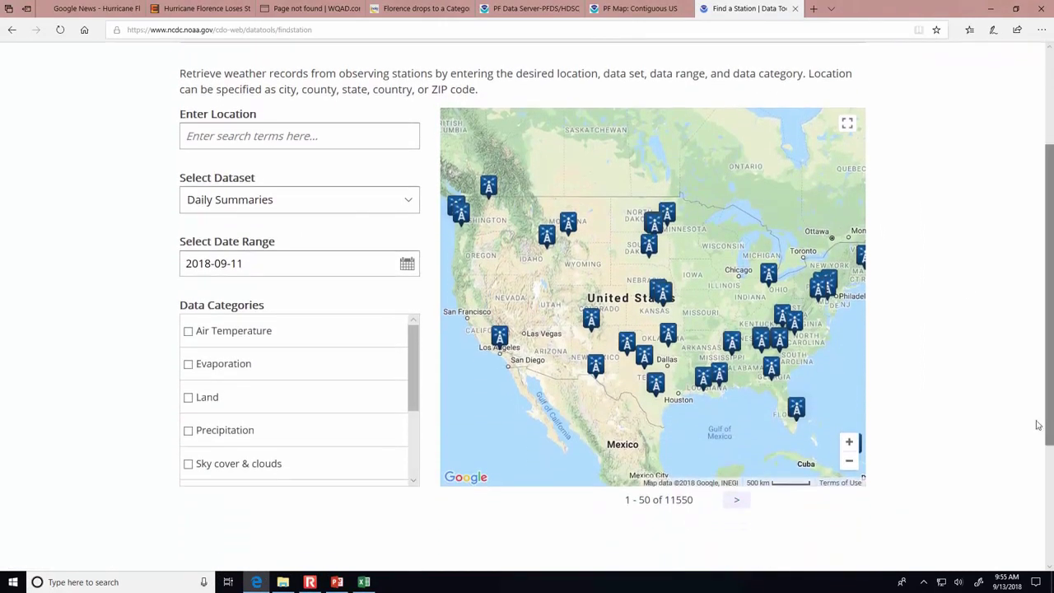
{"action": "left_click", "coordinate": [846, 446]}
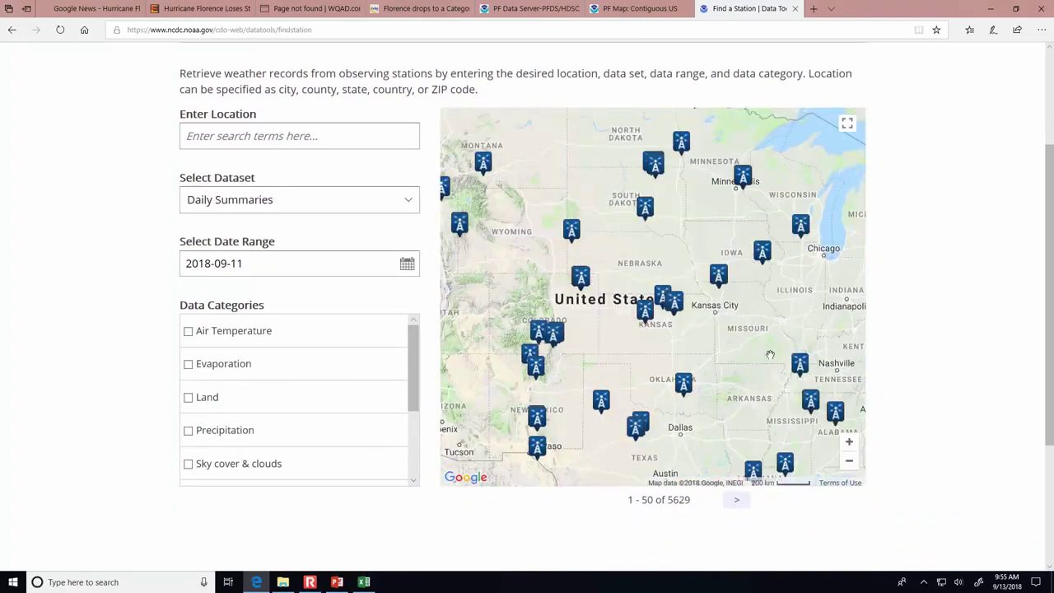
{"action": "left_click_drag", "start_coordinate": [847, 443], "coordinate": [473, 368]}
{"action": "left_click", "coordinate": [849, 443]}
{"action": "left_click", "coordinate": [848, 445]}
{"action": "left_click_drag", "start_coordinate": [595, 419], "coordinate": [750, 330]}
{"action": "left_click", "coordinate": [849, 446]}
{"action": "left_click", "coordinate": [849, 445]}
{"action": "left_click", "coordinate": [849, 446]}
{"action": "left_click", "coordinate": [849, 446]}
{"action": "left_click_drag", "start_coordinate": [535, 417], "coordinate": [696, 414]}
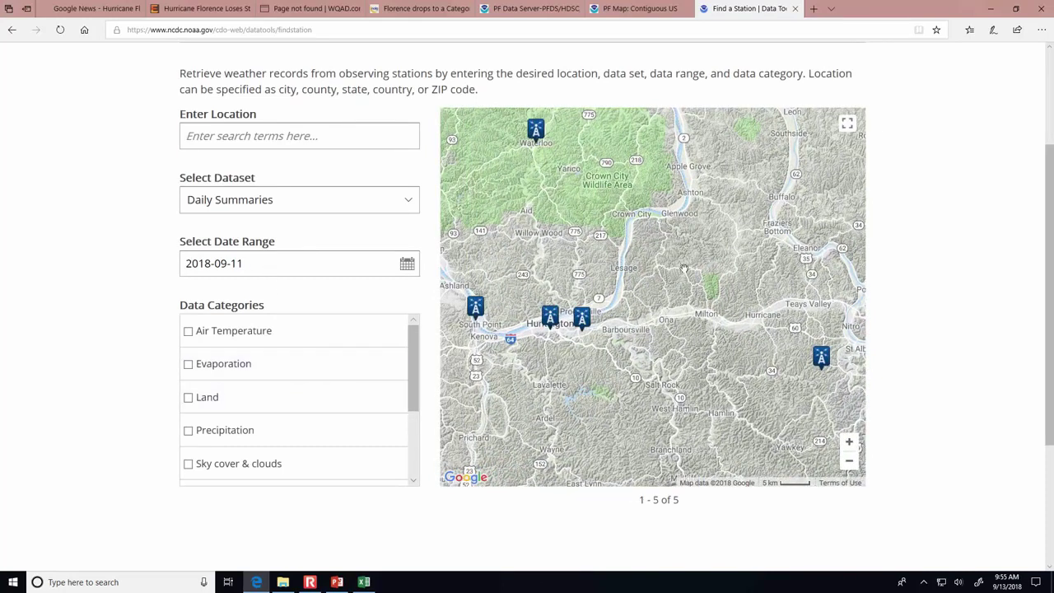
{"action": "left_click", "coordinate": [848, 461]}
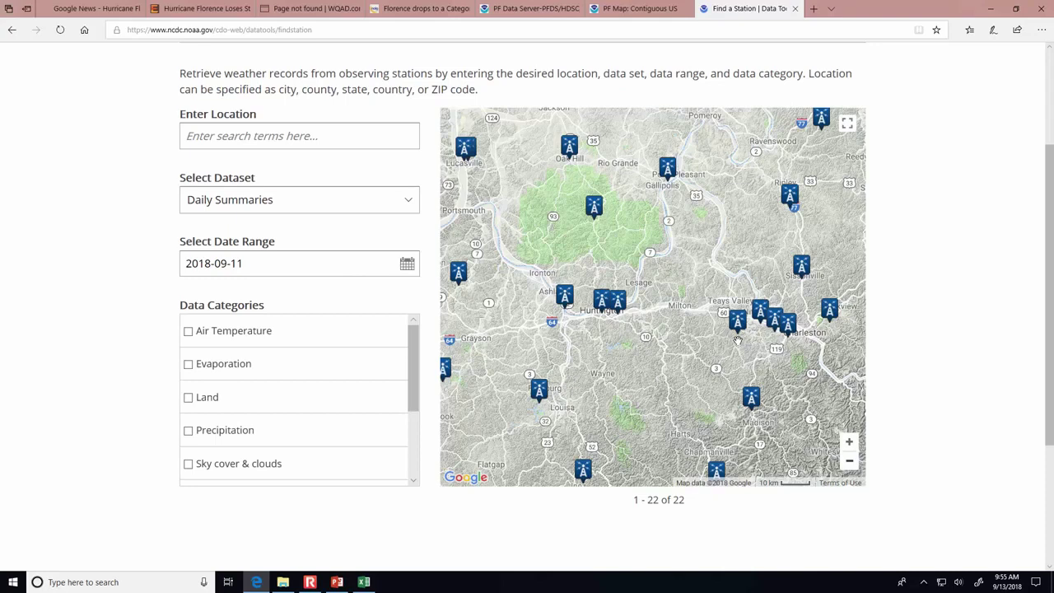
{"action": "left_click", "coordinate": [408, 267]}
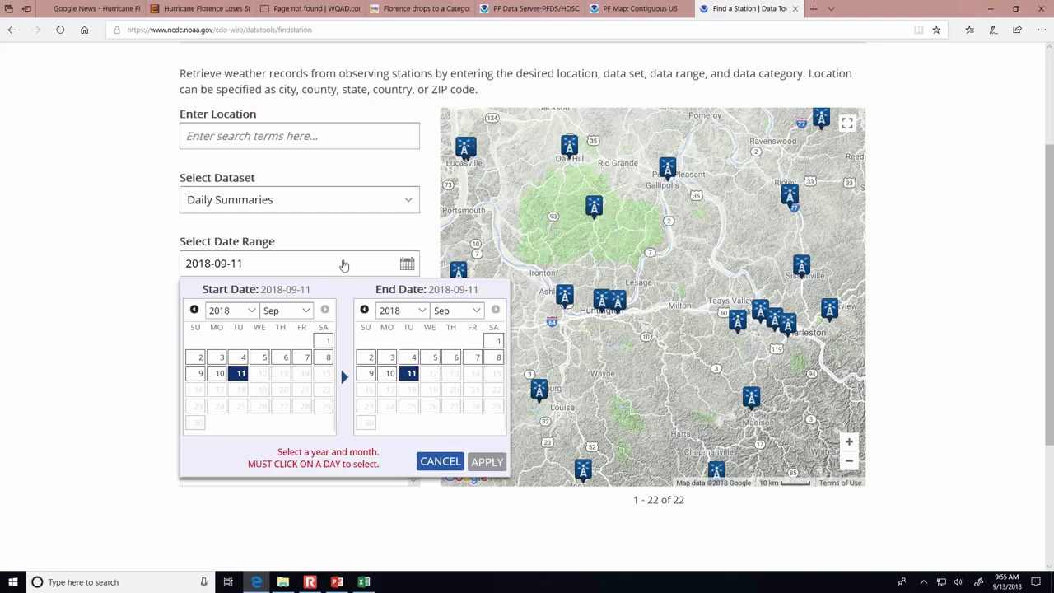
- Move the start calendar to 1976 and set the end date to 2018-09-01
{"action": "left_click", "coordinate": [252, 312]}
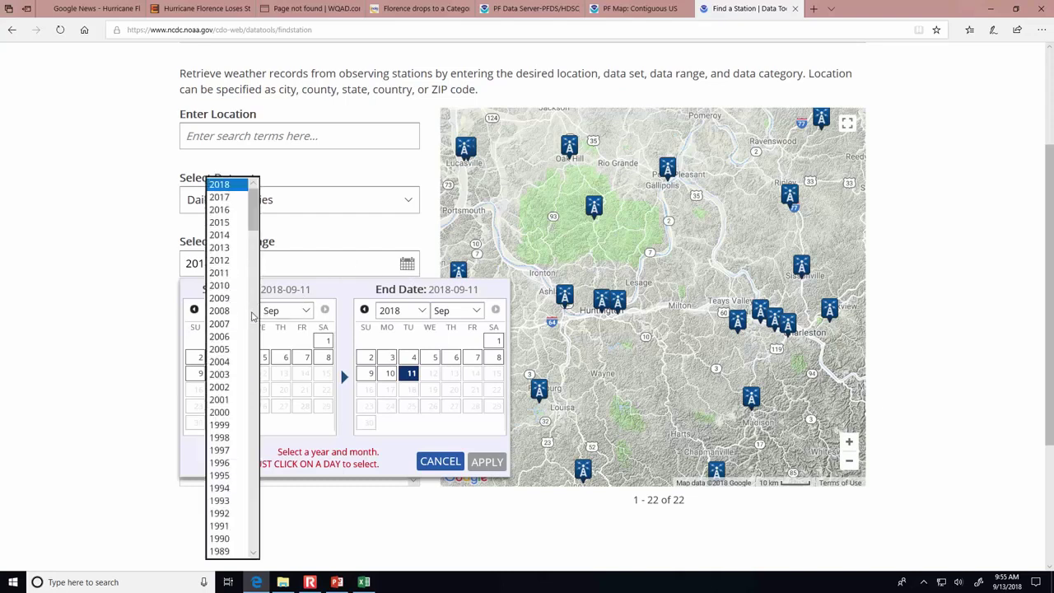
{"action": "left_click", "coordinate": [219, 348]}
{"action": "left_click", "coordinate": [254, 311]}
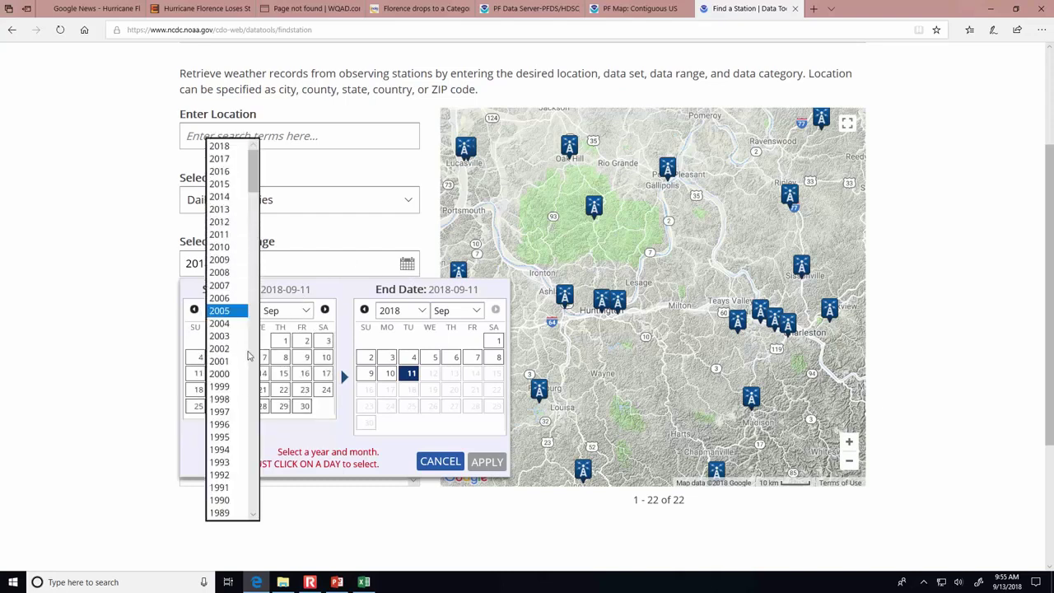
{"action": "scroll", "coordinate": [253, 488], "scroll_direction": "down", "scroll_amount": 15}
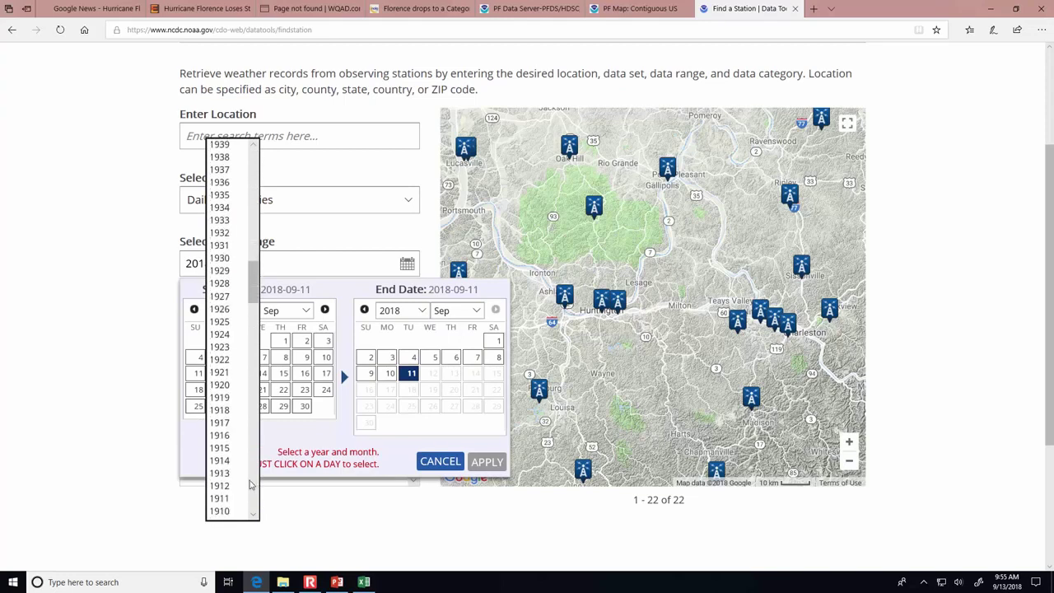
{"action": "scroll", "coordinate": [219, 304], "scroll_direction": "up", "scroll_amount": 7}
{"action": "scroll", "coordinate": [219, 303], "scroll_direction": "up", "scroll_amount": 4}
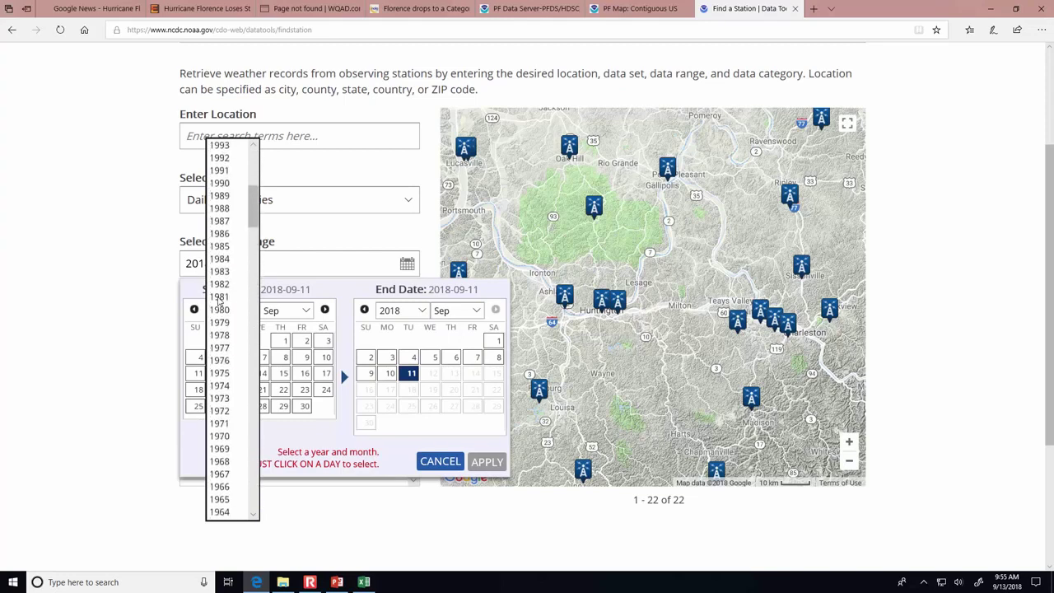
{"action": "left_click", "coordinate": [220, 360]}
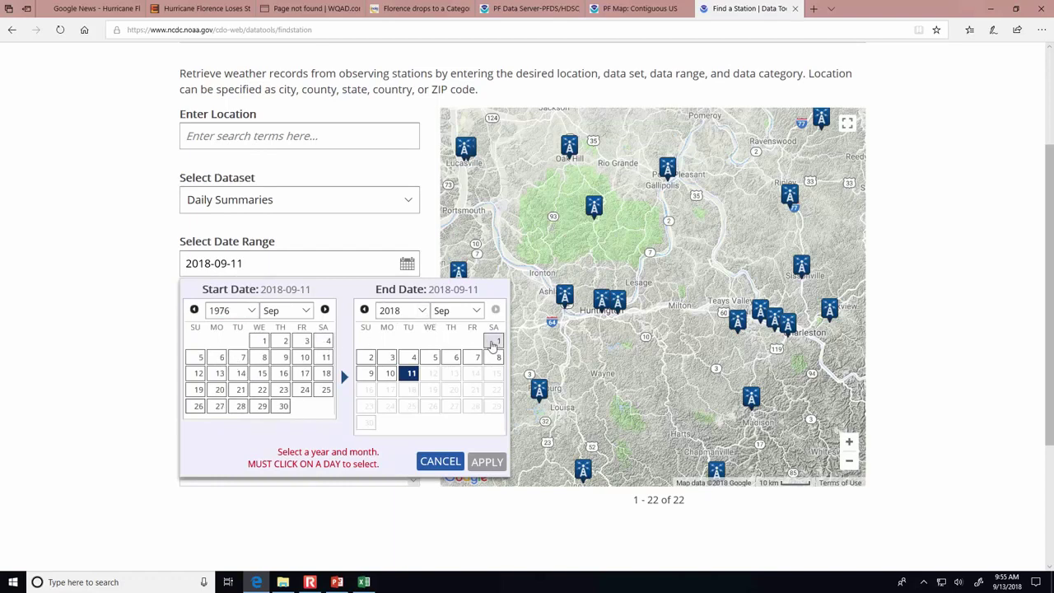
{"action": "left_click", "coordinate": [495, 341]}
- Set the start date to 1 September 1976 and apply the date range
{"action": "left_click", "coordinate": [244, 310]}
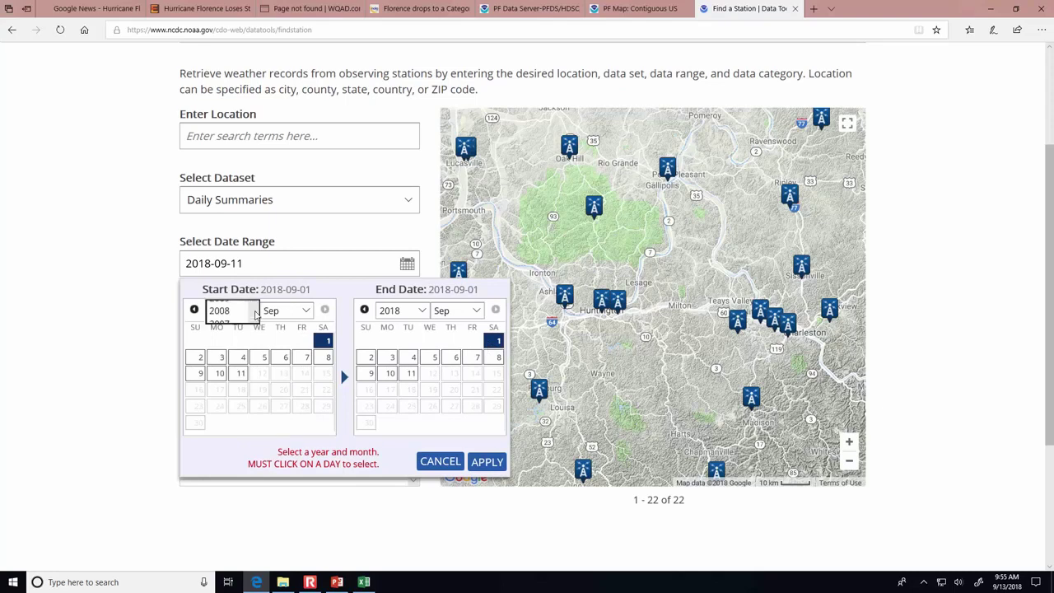
{"action": "scroll", "coordinate": [248, 476], "scroll_direction": "down", "scroll_amount": 4}
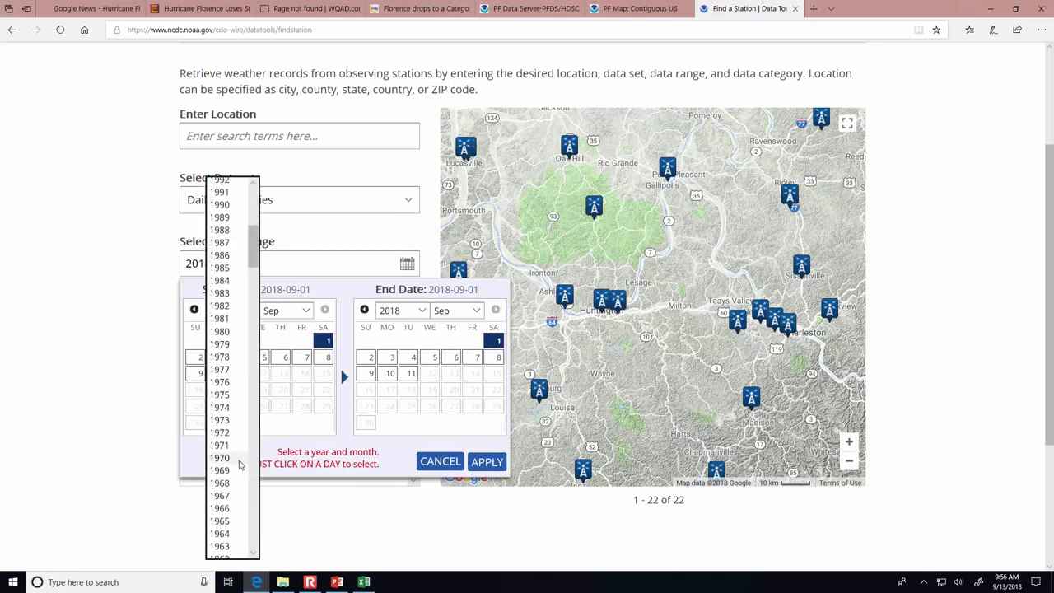
{"action": "left_click", "coordinate": [229, 383]}
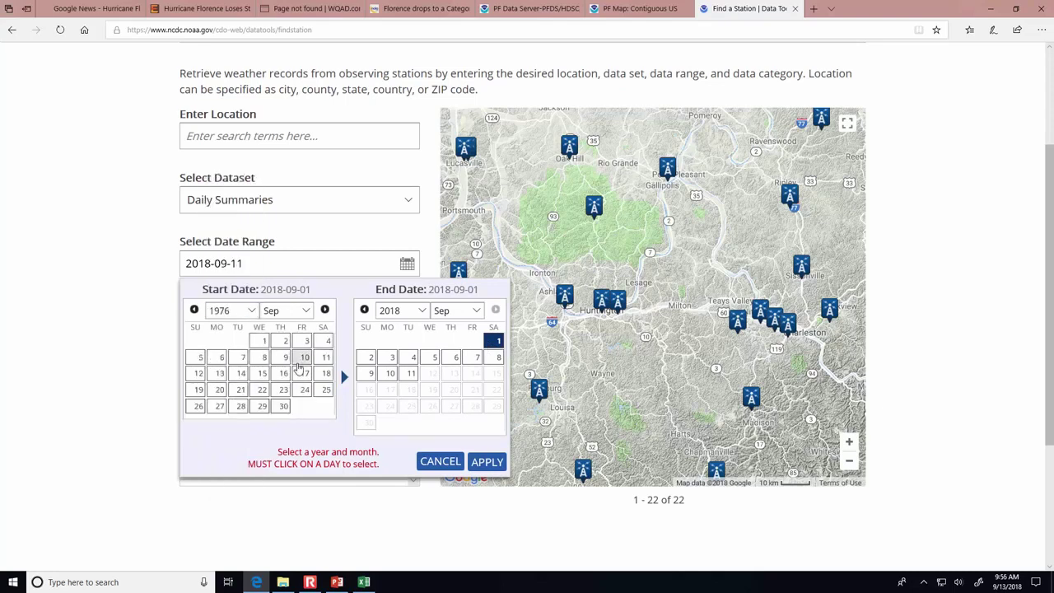
{"action": "left_click", "coordinate": [262, 342]}
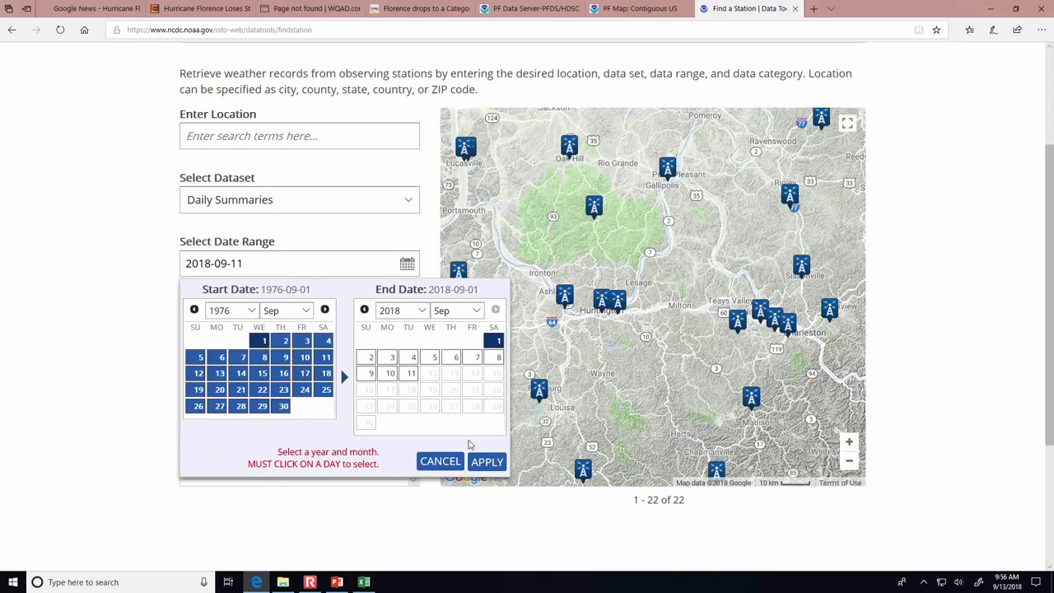
{"action": "left_click", "coordinate": [485, 461]}
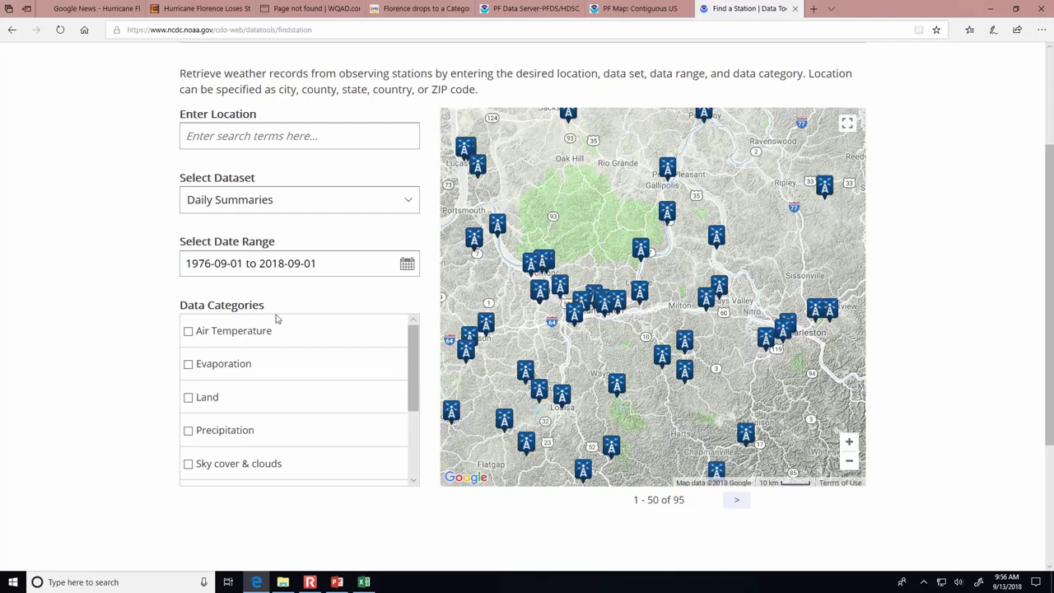
- Filter the station search to the Precipitation data category only
{"action": "left_click", "coordinate": [188, 431]}
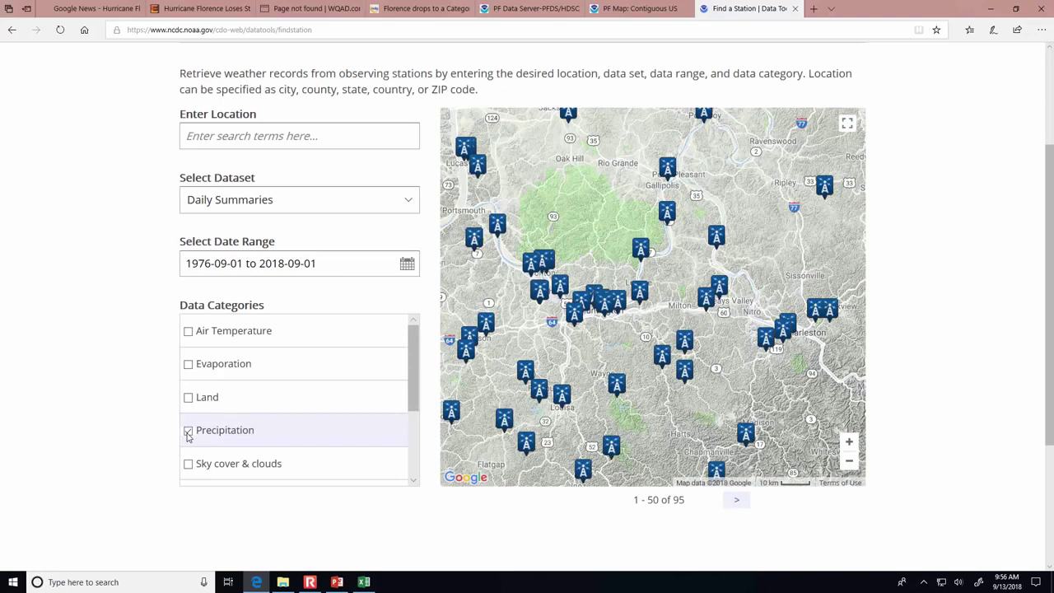
{"action": "left_click", "coordinate": [189, 366]}
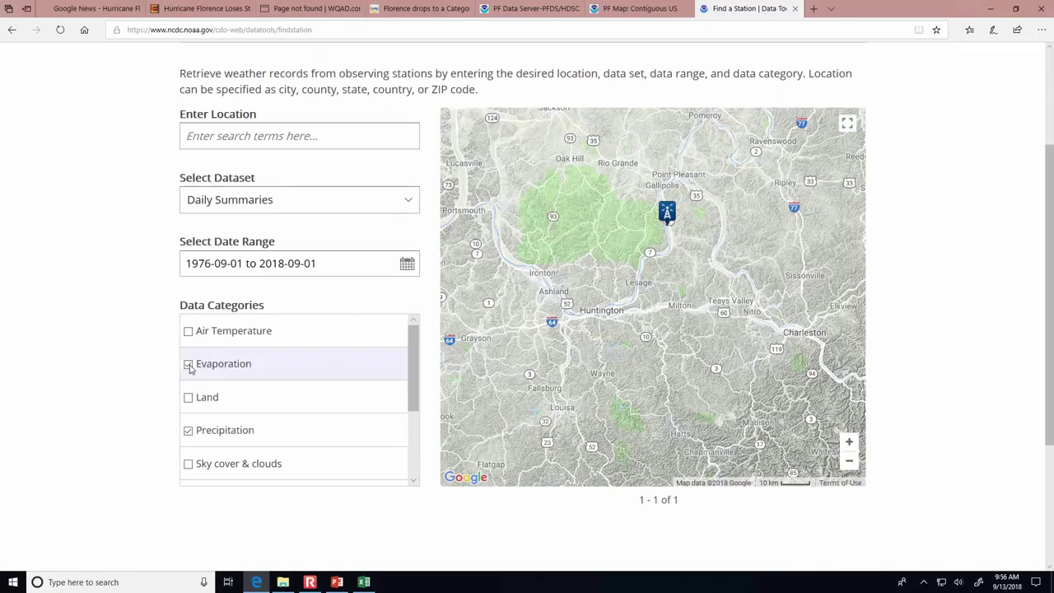
{"action": "left_click", "coordinate": [189, 365]}
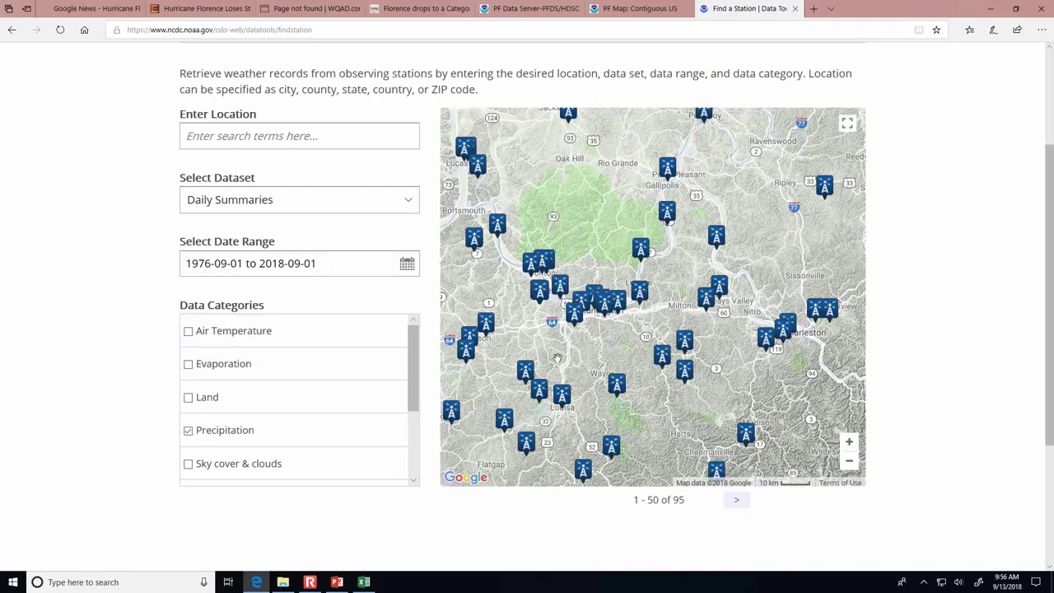
- Compare records of Huntington Tri State Airport, Branchland 1 N, Charleston Yeager Airport and Hamlin stations
{"action": "left_click", "coordinate": [574, 317]}
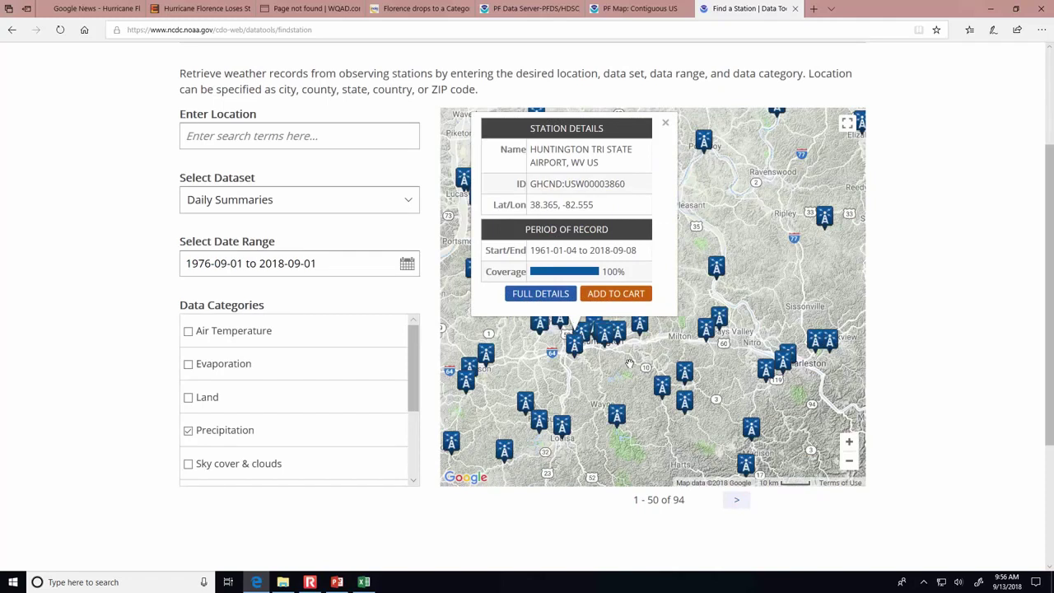
{"action": "left_click", "coordinate": [661, 387]}
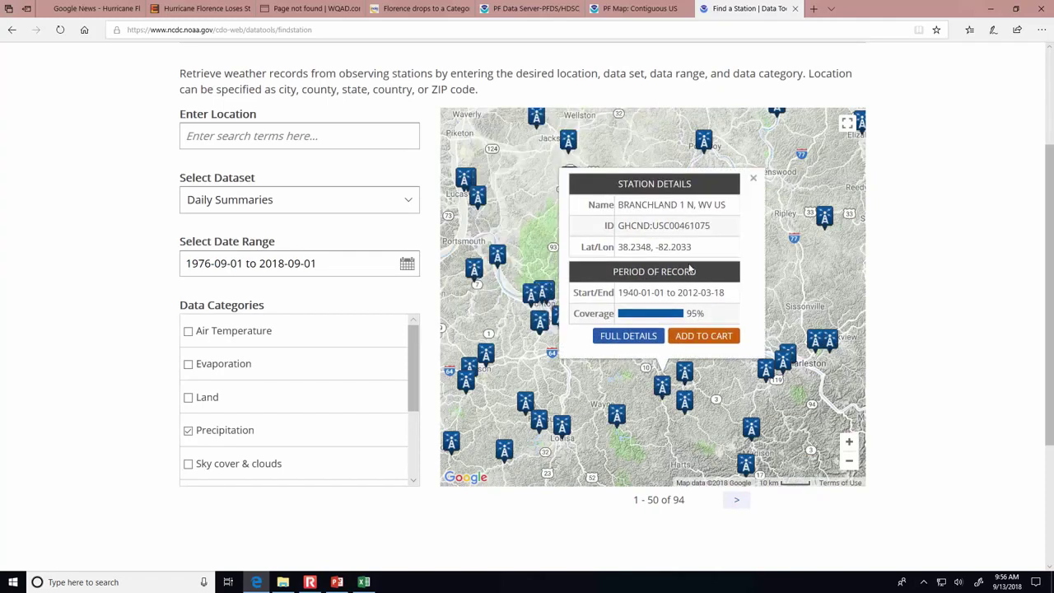
{"action": "left_click", "coordinate": [805, 346]}
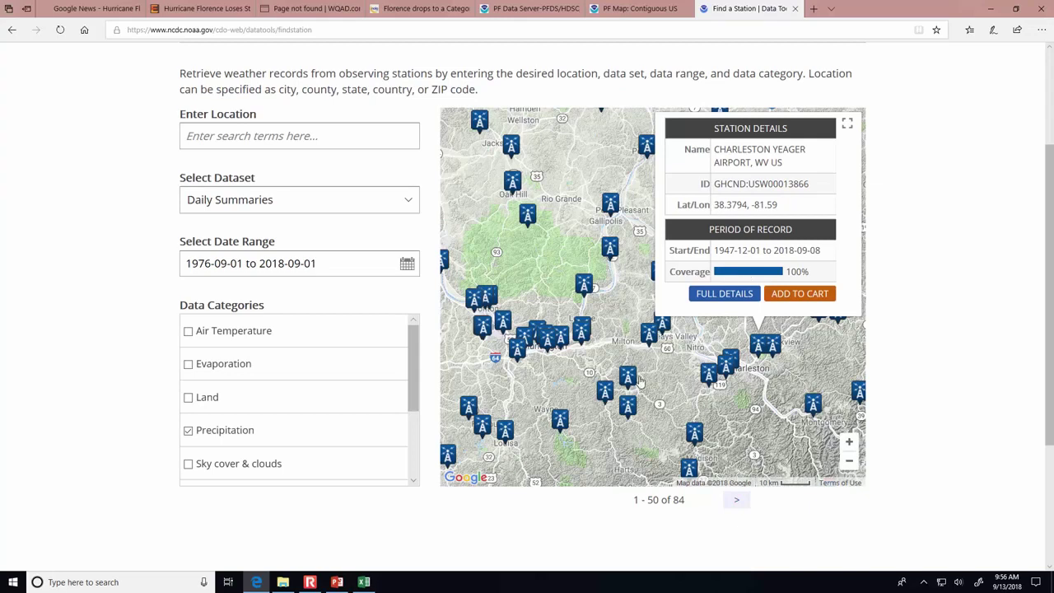
{"action": "left_click", "coordinate": [623, 381]}
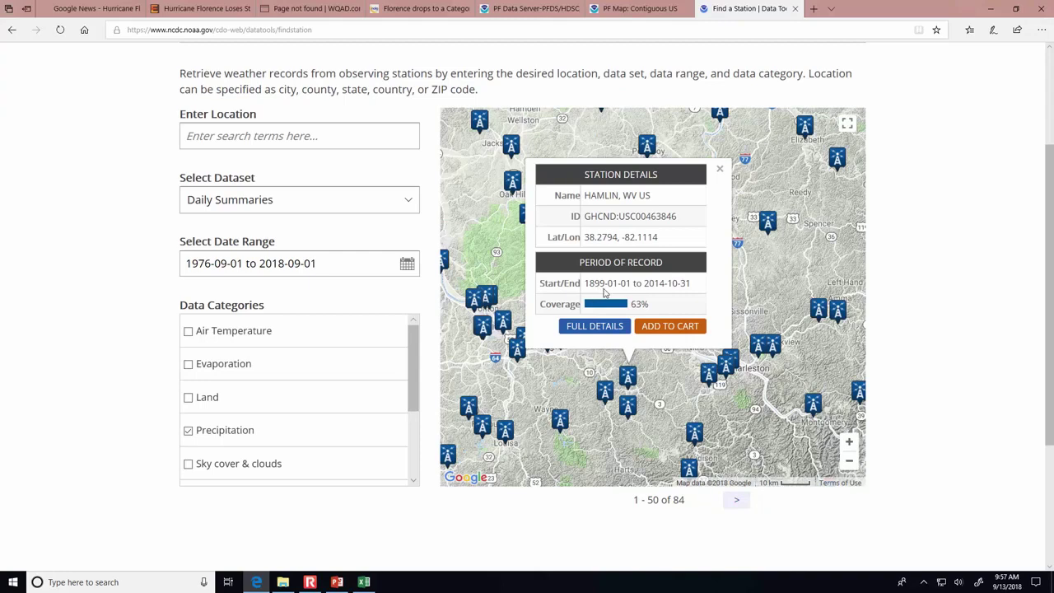
{"action": "left_click", "coordinate": [517, 349]}
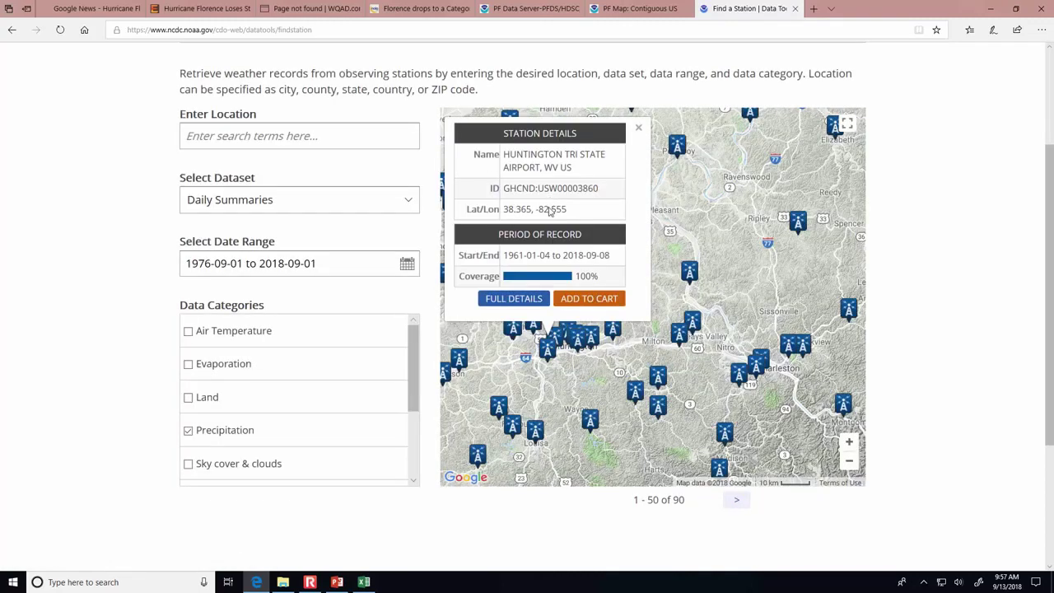
- Add Huntington Tri State Airport's data to the cart and view all cart items
{"action": "left_click", "coordinate": [588, 303]}
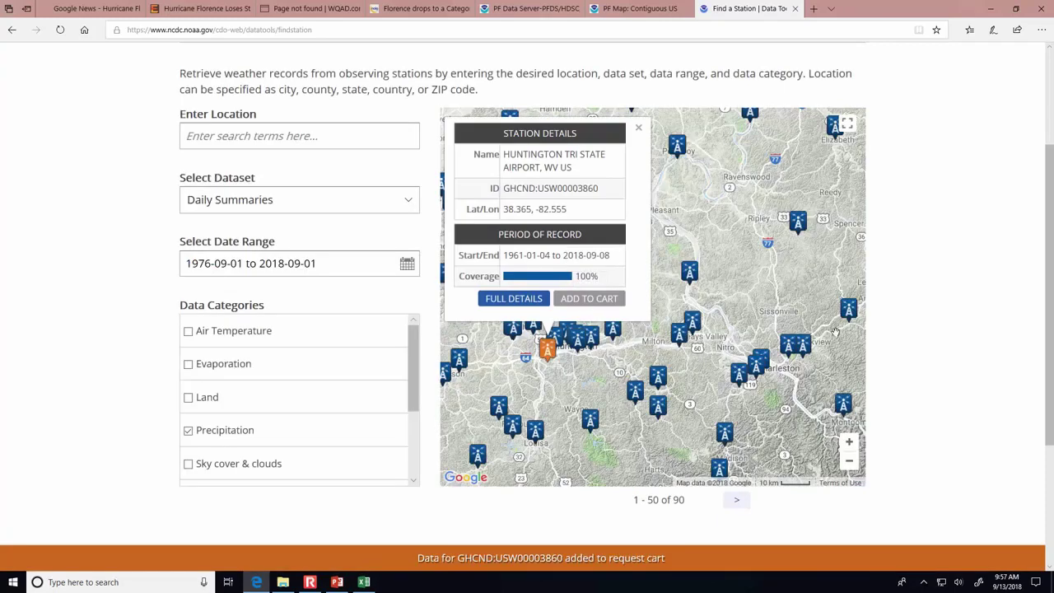
{"action": "left_click_drag", "start_coordinate": [1041, 378], "coordinate": [1041, 263]}
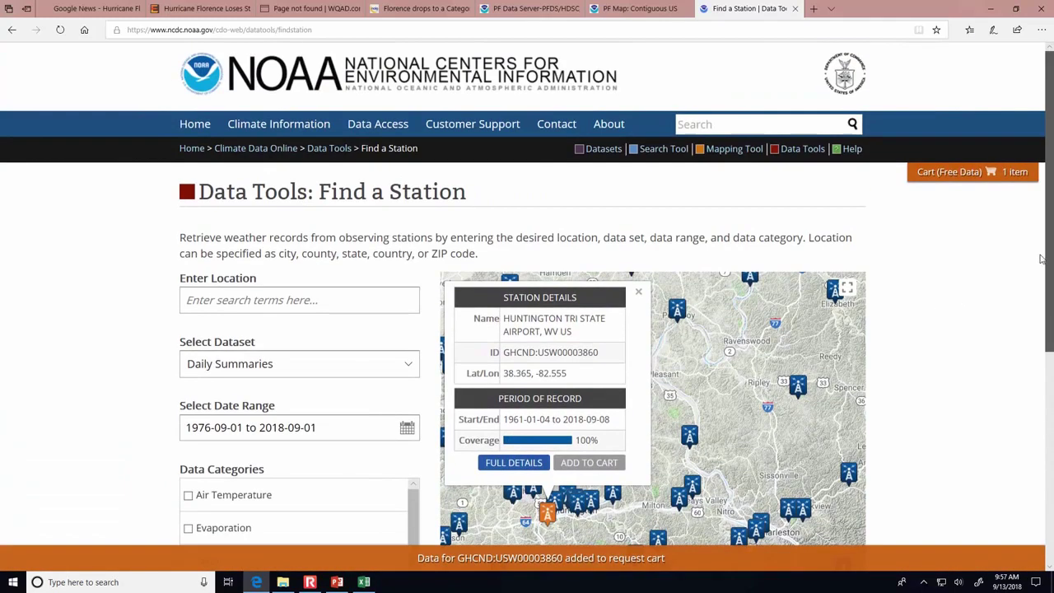
{"action": "mouse_move", "coordinate": [963, 175]}
{"action": "left_click", "coordinate": [941, 240]}
{"action": "left_click_drag", "start_coordinate": [1051, 212], "coordinate": [1051, 319]}
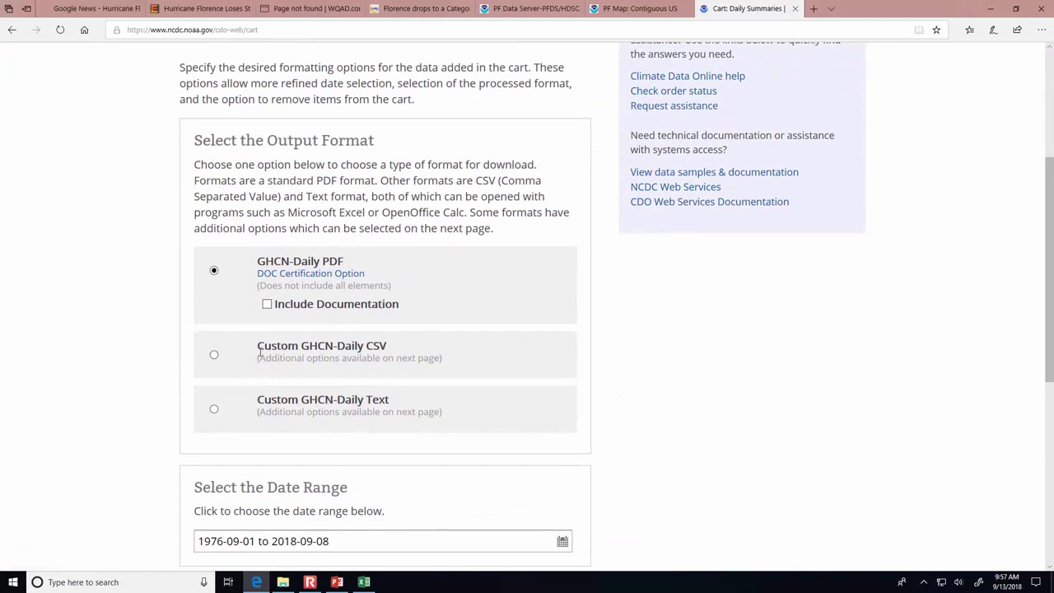
- Select Custom GHCN-Daily CSV output and continue to the custom options
{"action": "left_click", "coordinate": [214, 357]}
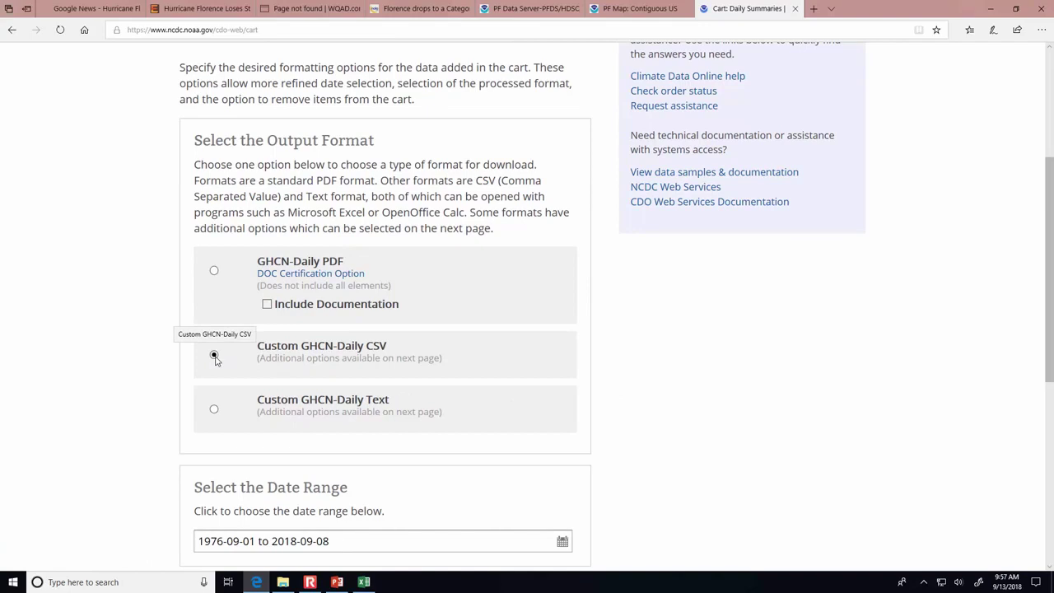
{"action": "scroll", "coordinate": [1051, 356], "scroll_direction": "down", "scroll_amount": 2}
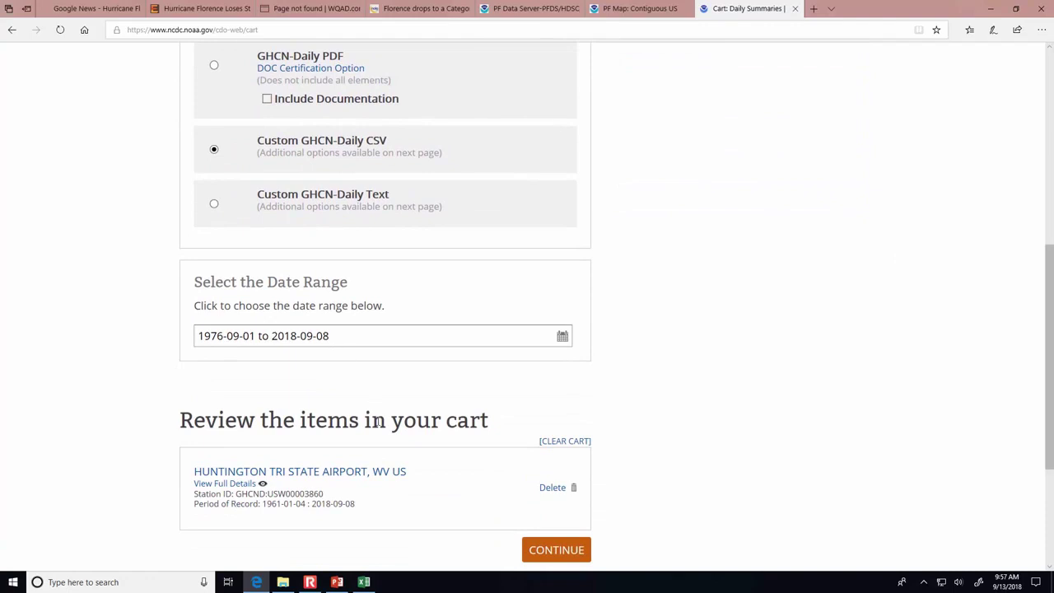
{"action": "left_click", "coordinate": [547, 550]}
- Include geographic location, keep only Precipitation selected, and continue to the order review
{"action": "scroll", "coordinate": [529, 482], "scroll_direction": "down", "scroll_amount": 1}
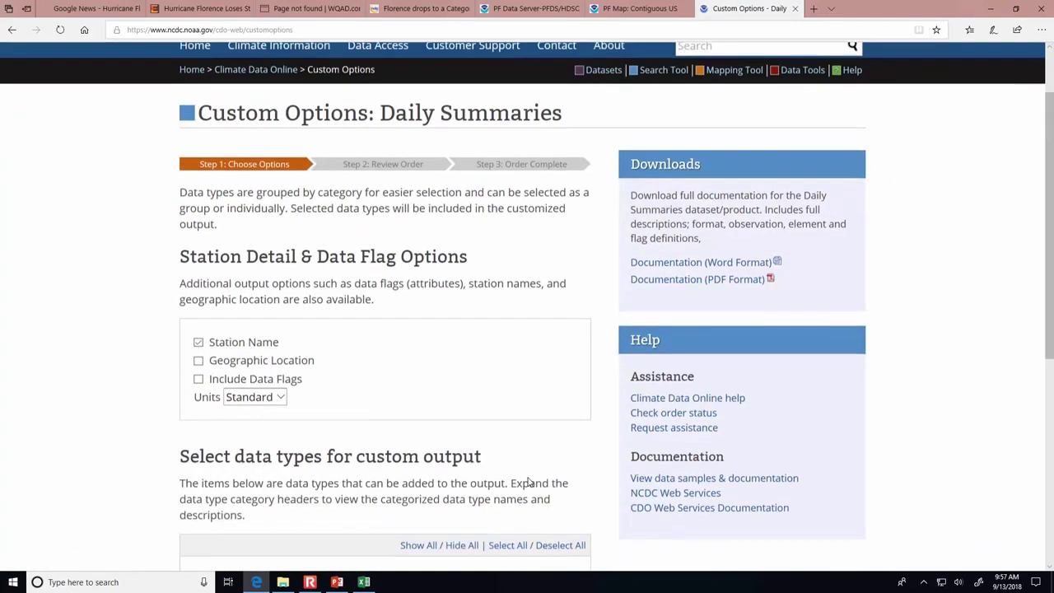
{"action": "scroll", "coordinate": [529, 481], "scroll_direction": "down", "scroll_amount": 1}
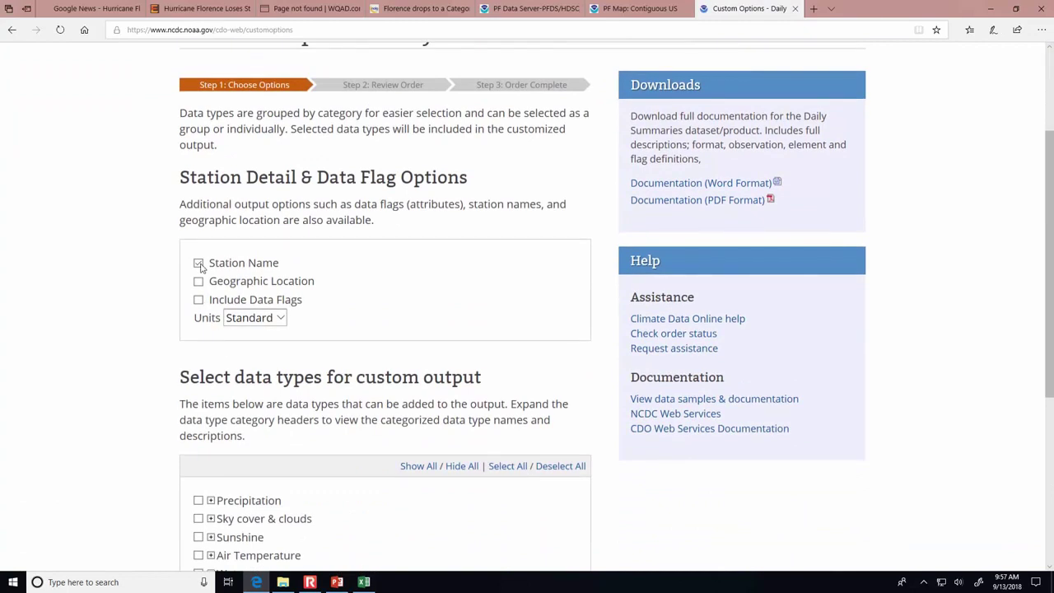
{"action": "scroll", "coordinate": [202, 271], "scroll_direction": "down", "scroll_amount": 1}
{"action": "left_click", "coordinate": [198, 204]}
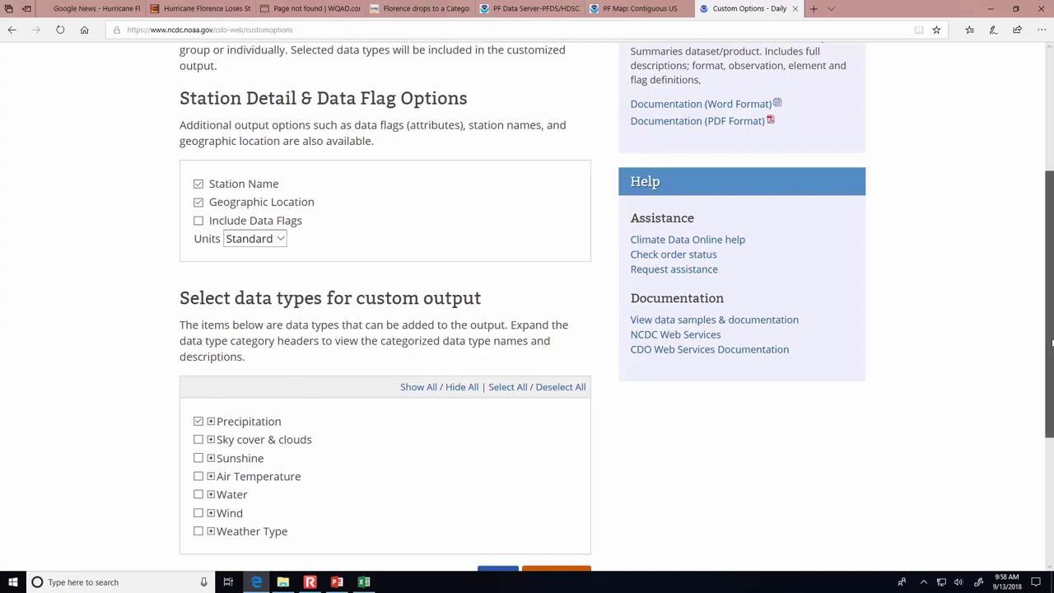
{"action": "scroll", "coordinate": [1037, 364], "scroll_direction": "down", "scroll_amount": 1}
{"action": "left_click", "coordinate": [211, 429]}
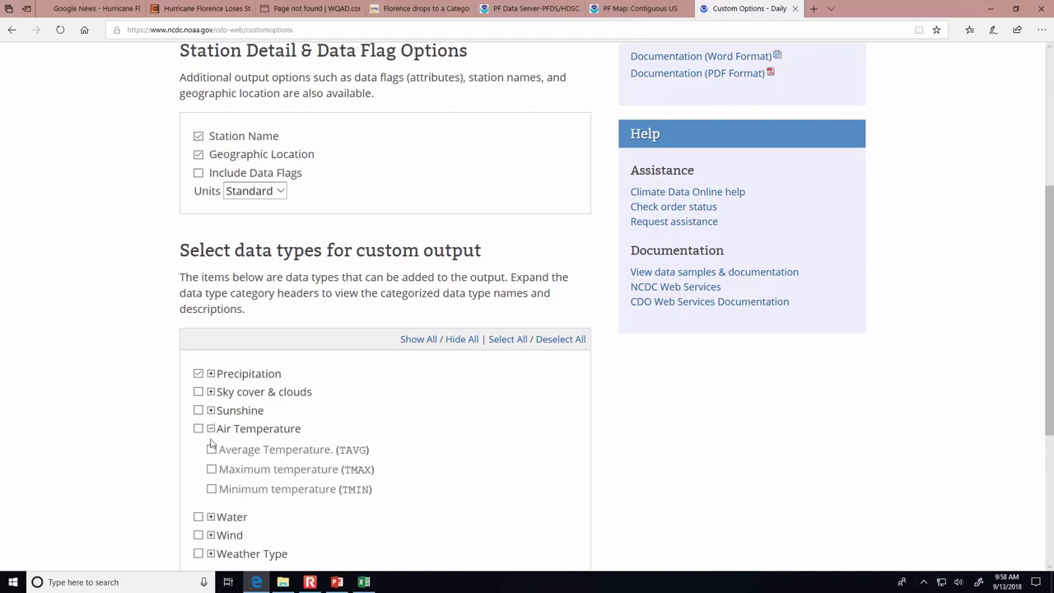
{"action": "left_click", "coordinate": [211, 411]}
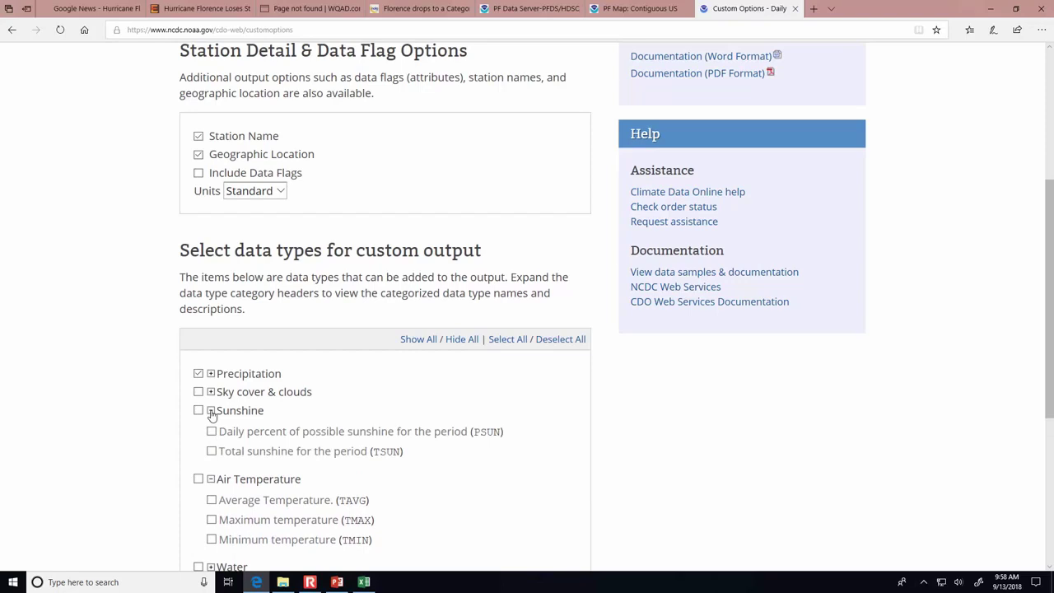
{"action": "left_click", "coordinate": [211, 411]}
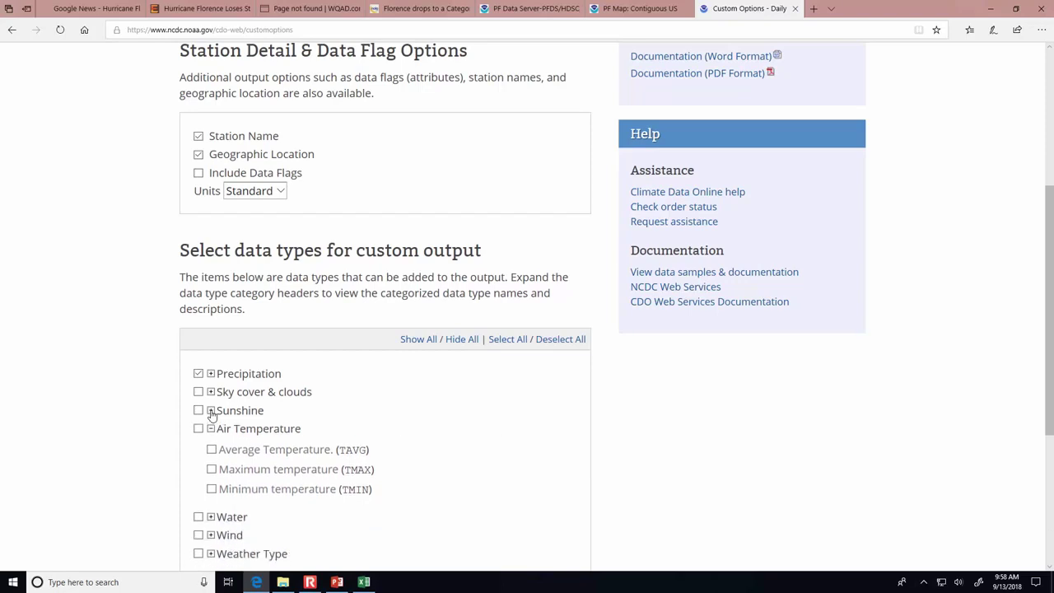
{"action": "scroll", "coordinate": [419, 447], "scroll_direction": "down", "scroll_amount": 3}
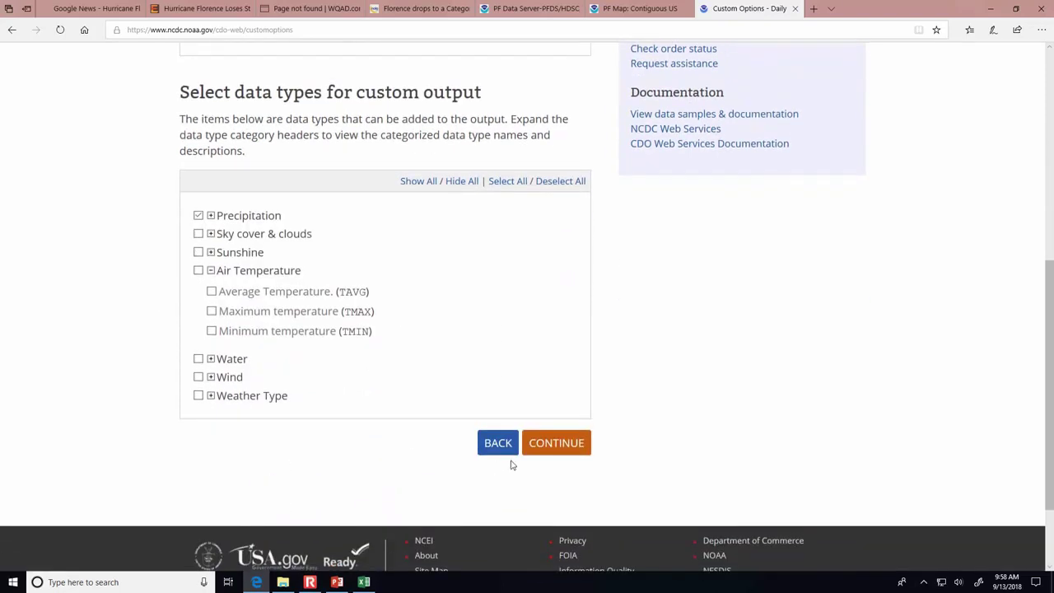
{"action": "left_click", "coordinate": [557, 445]}
- Enter and verify the delivery e-mail address, then submit the order
{"action": "scroll", "coordinate": [539, 451], "scroll_direction": "down", "scroll_amount": 5}
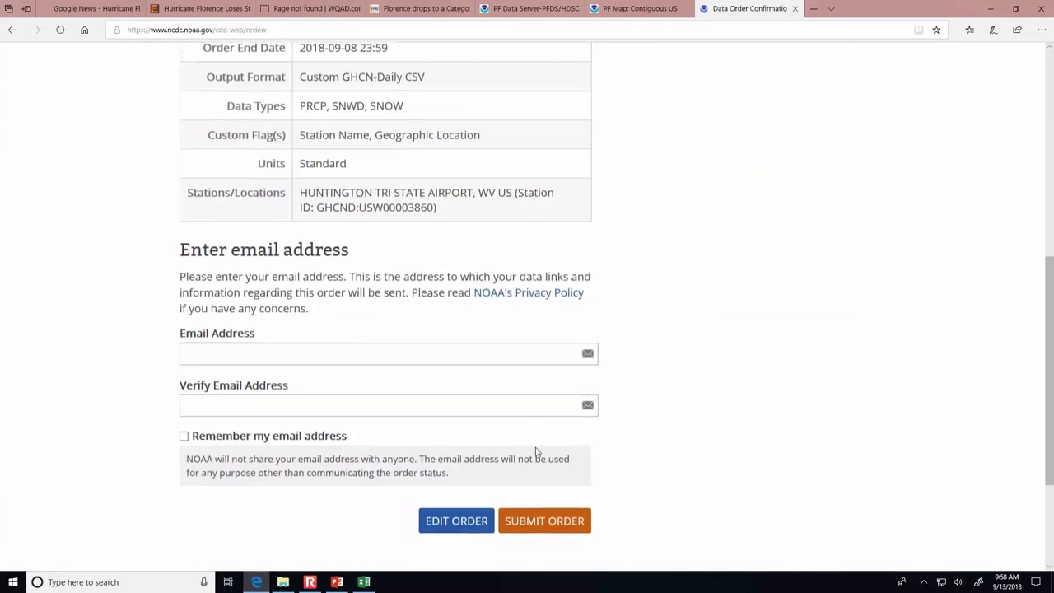
{"action": "left_click", "coordinate": [302, 339]}
{"action": "key", "text": "Tab"}
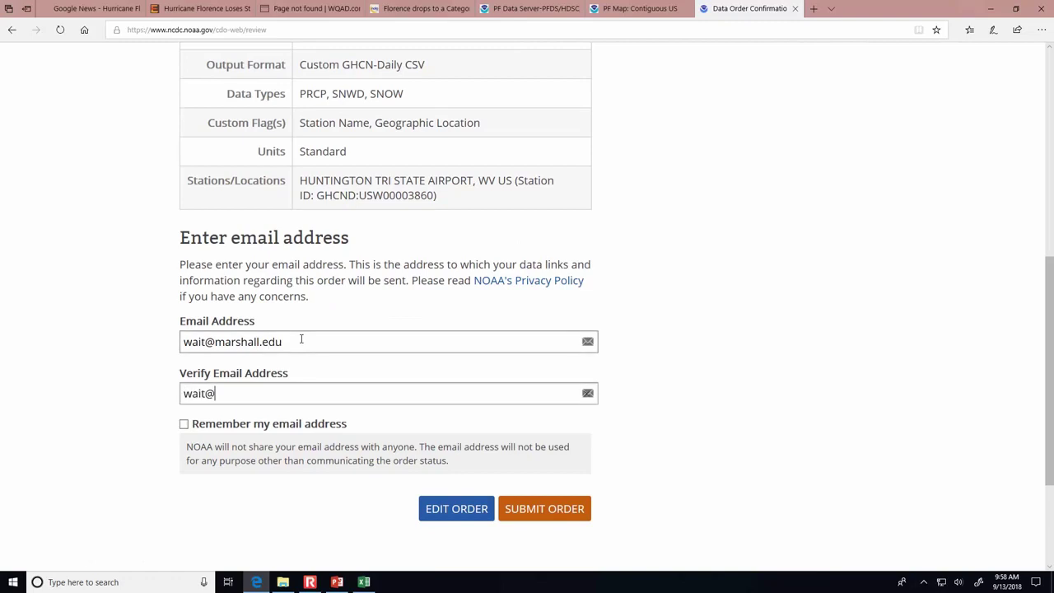
{"action": "left_click", "coordinate": [576, 507]}
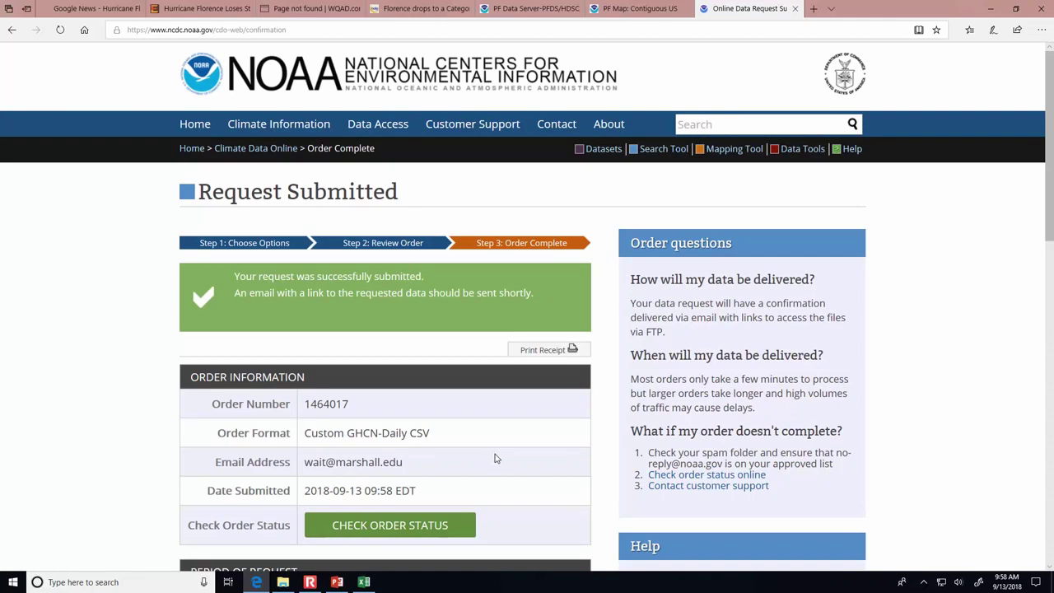
- Open the order status page showing the order as Queued
{"action": "scroll", "coordinate": [494, 459], "scroll_direction": "down", "scroll_amount": 1}
{"action": "left_click", "coordinate": [359, 446]}
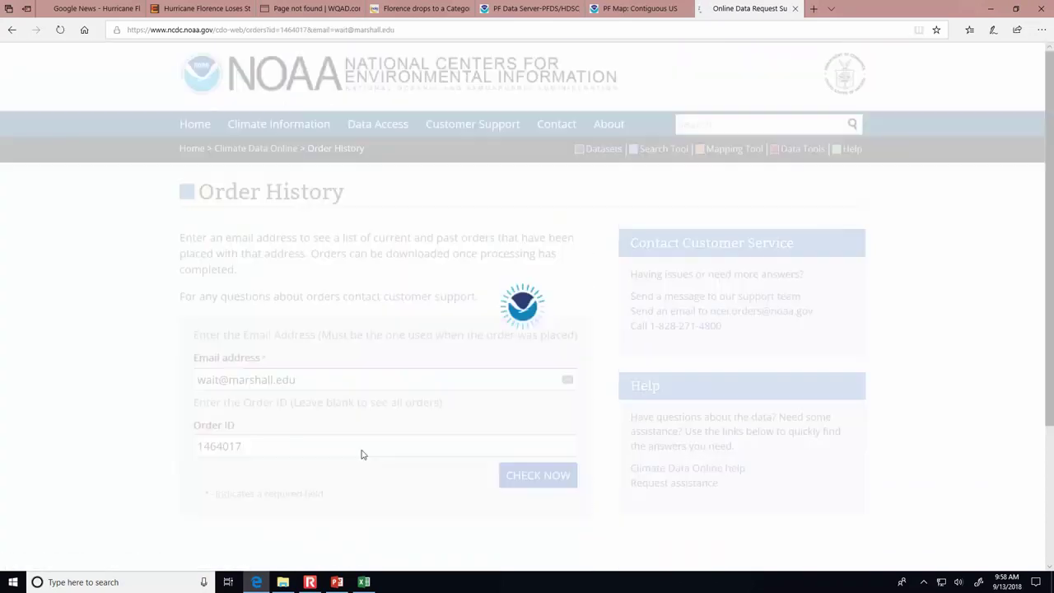
{"action": "scroll", "coordinate": [362, 453], "scroll_direction": "down", "scroll_amount": 5}
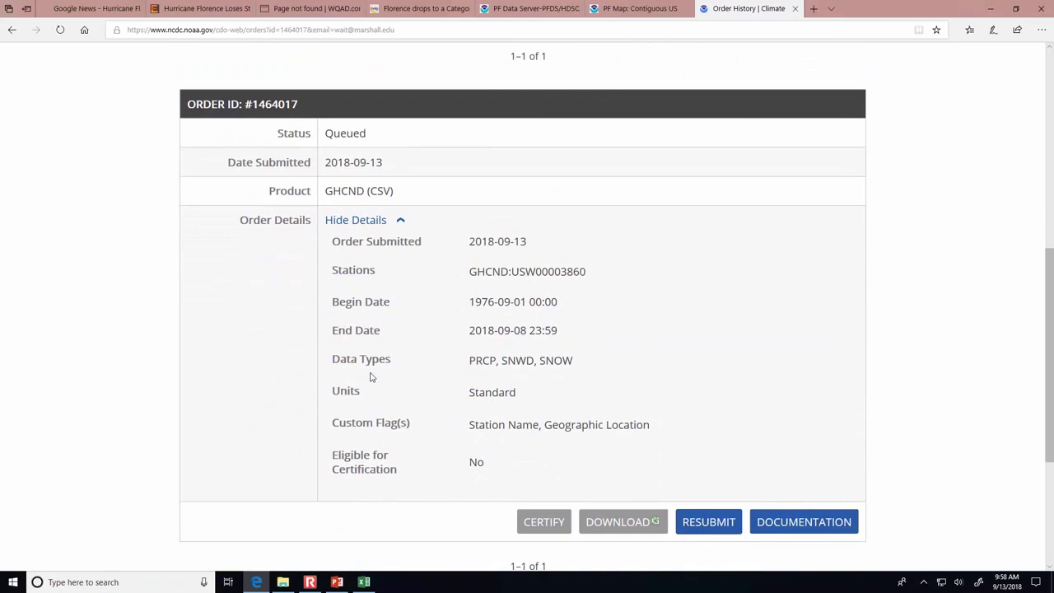
{"action": "scroll", "coordinate": [393, 271], "scroll_direction": "up", "scroll_amount": 1}
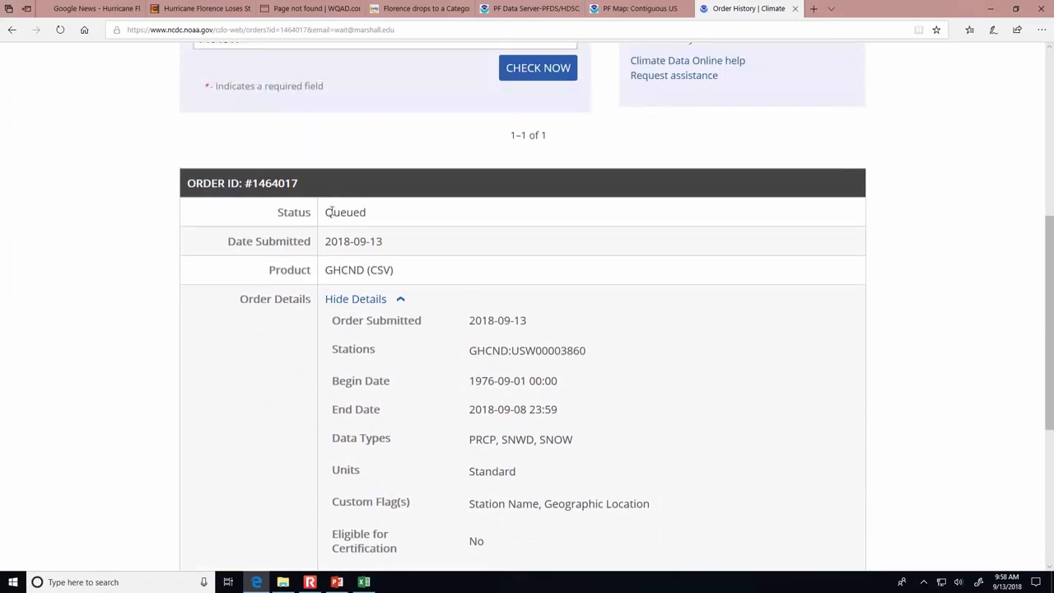
{"action": "left_click_drag", "start_coordinate": [329, 212], "coordinate": [368, 213]}
{"action": "scroll", "coordinate": [414, 344], "scroll_direction": "down", "scroll_amount": 3}
{"action": "scroll", "coordinate": [414, 344], "scroll_direction": "up", "scroll_amount": 3}
{"action": "scroll", "coordinate": [414, 345], "scroll_direction": "up", "scroll_amount": 3}
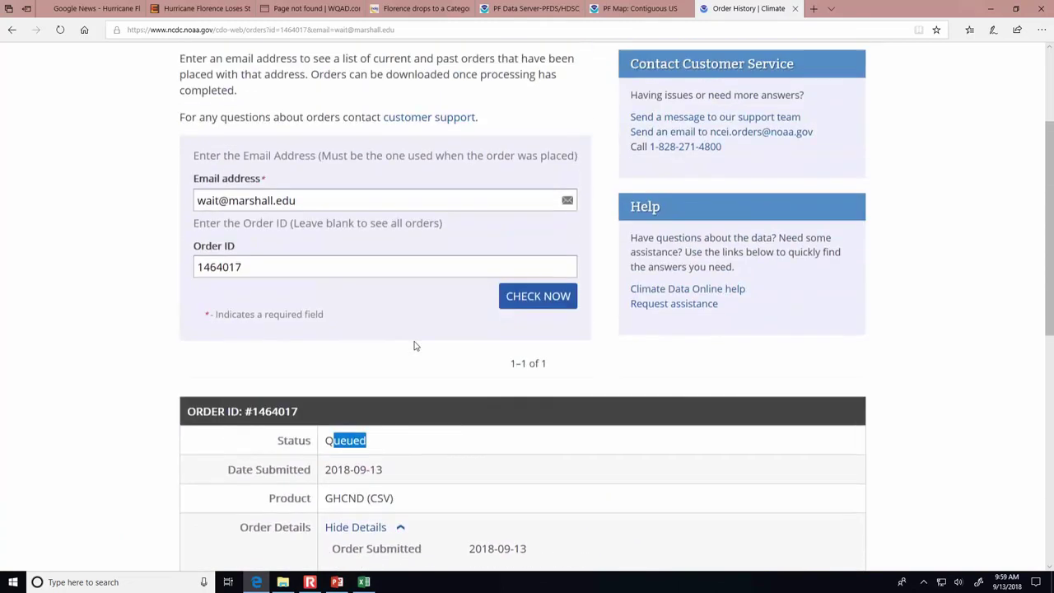
- Refresh the order status until it shows Processing
{"action": "left_click", "coordinate": [561, 309]}
{"action": "scroll", "coordinate": [560, 350], "scroll_direction": "down", "scroll_amount": 3}
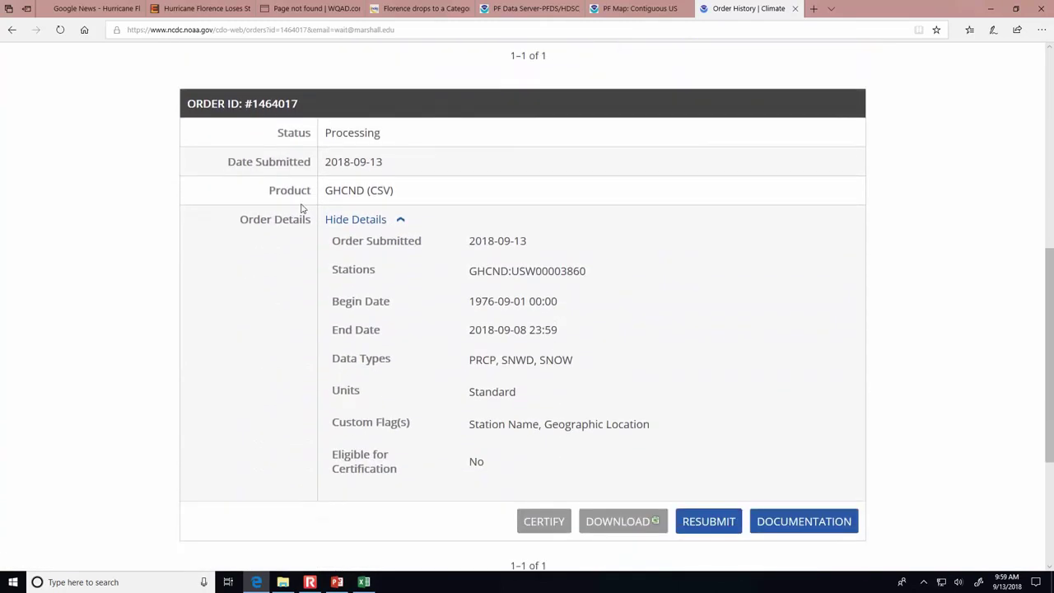
{"action": "scroll", "coordinate": [403, 276], "scroll_direction": "up", "scroll_amount": 3}
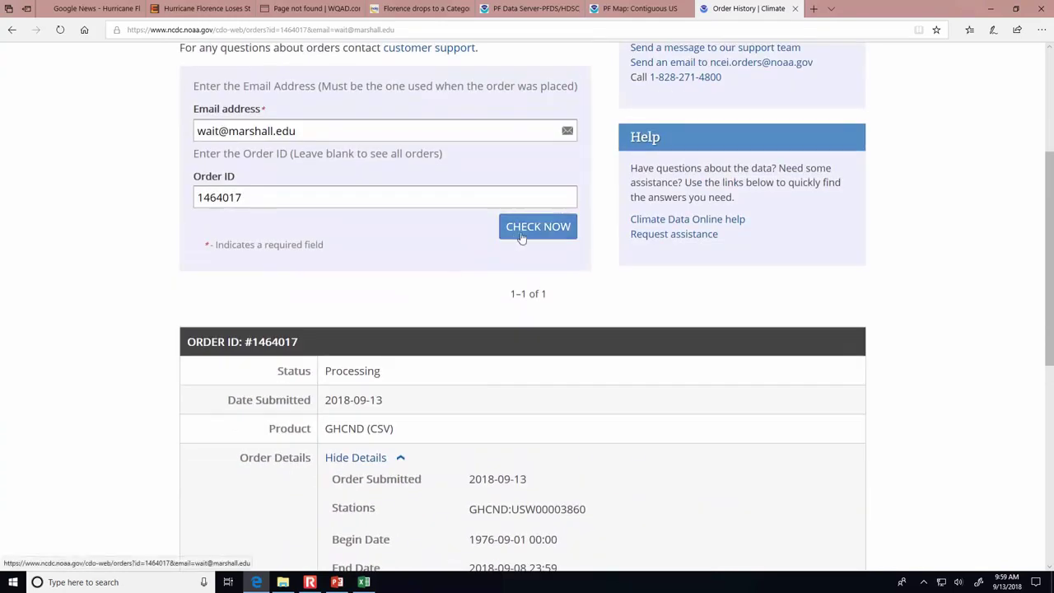
{"action": "scroll", "coordinate": [517, 239], "scroll_direction": "up", "scroll_amount": 1}
{"action": "scroll", "coordinate": [506, 252], "scroll_direction": "down", "scroll_amount": 4}
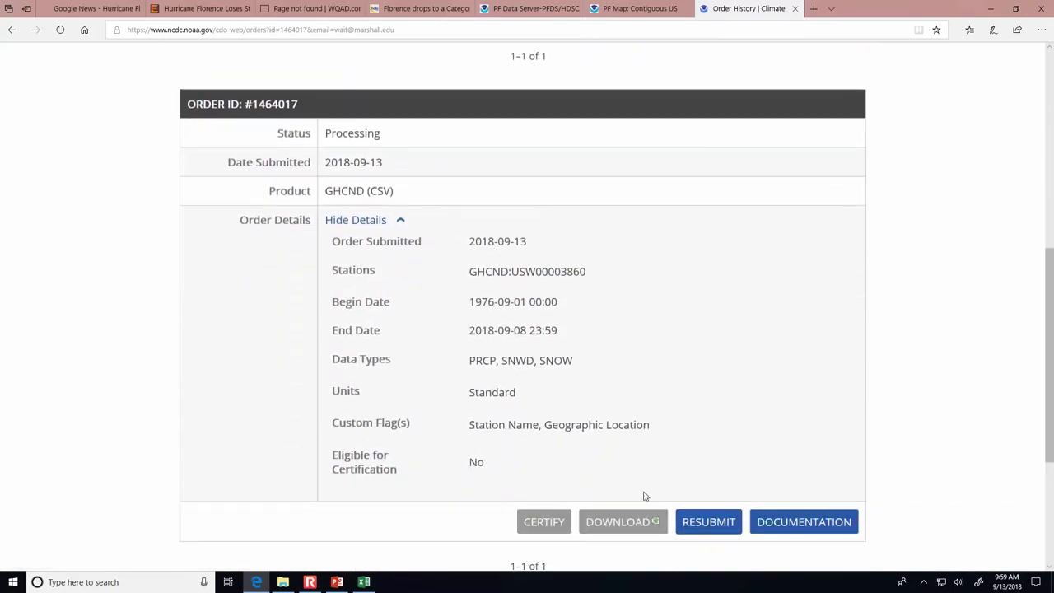
{"action": "scroll", "coordinate": [682, 500], "scroll_direction": "up", "scroll_amount": 4}
{"action": "scroll", "coordinate": [541, 315], "scroll_direction": "down", "scroll_amount": 4}
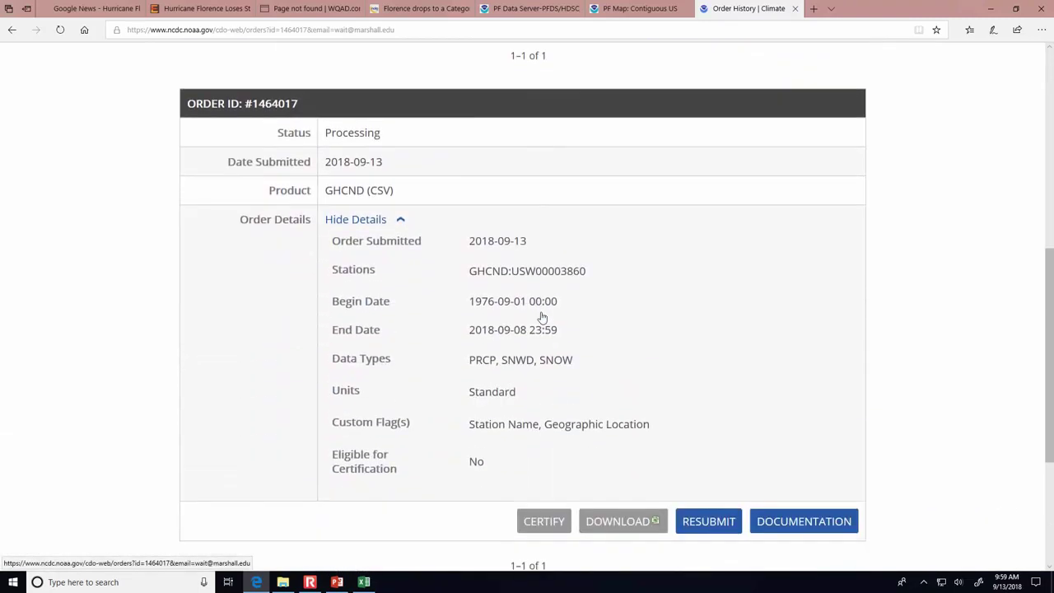
- Switch to PowerPoint's Precipitation Data - Demonstration slide
{"action": "left_click", "coordinate": [336, 582]}
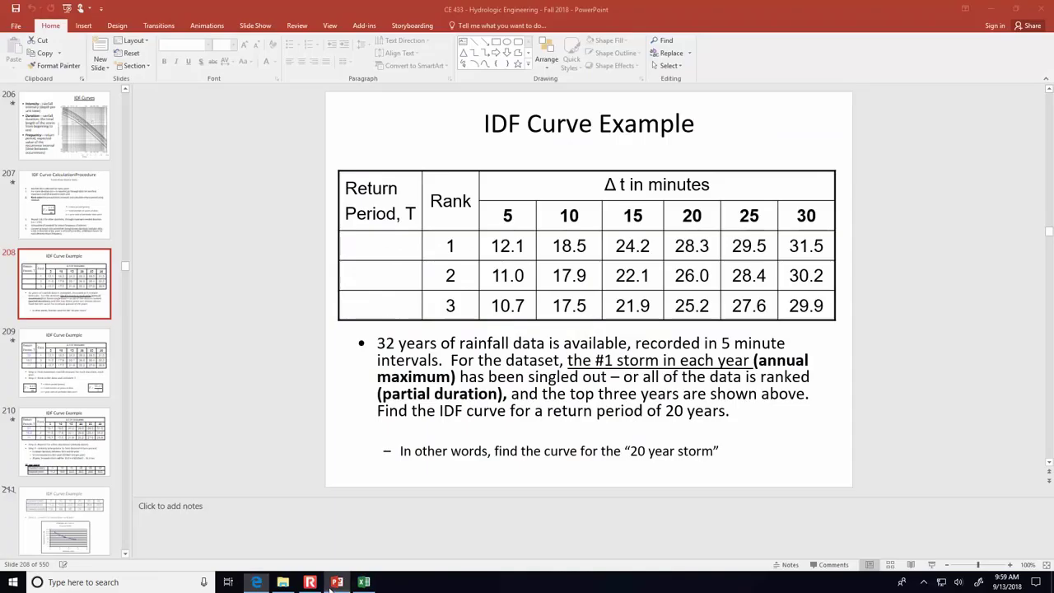
{"action": "scroll", "coordinate": [69, 235], "scroll_direction": "down", "scroll_amount": 5}
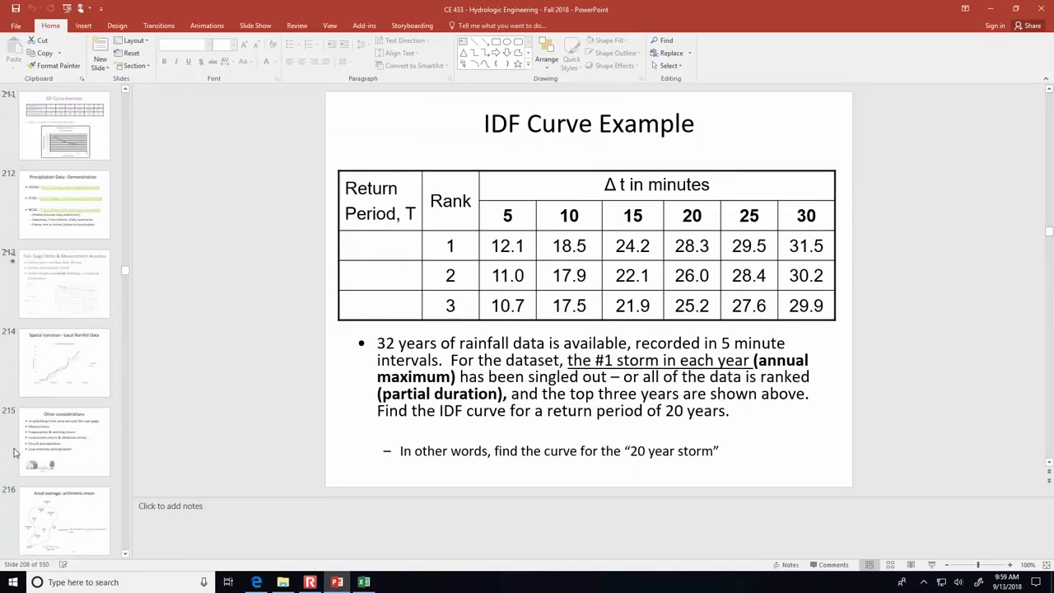
{"action": "left_click", "coordinate": [69, 236]}
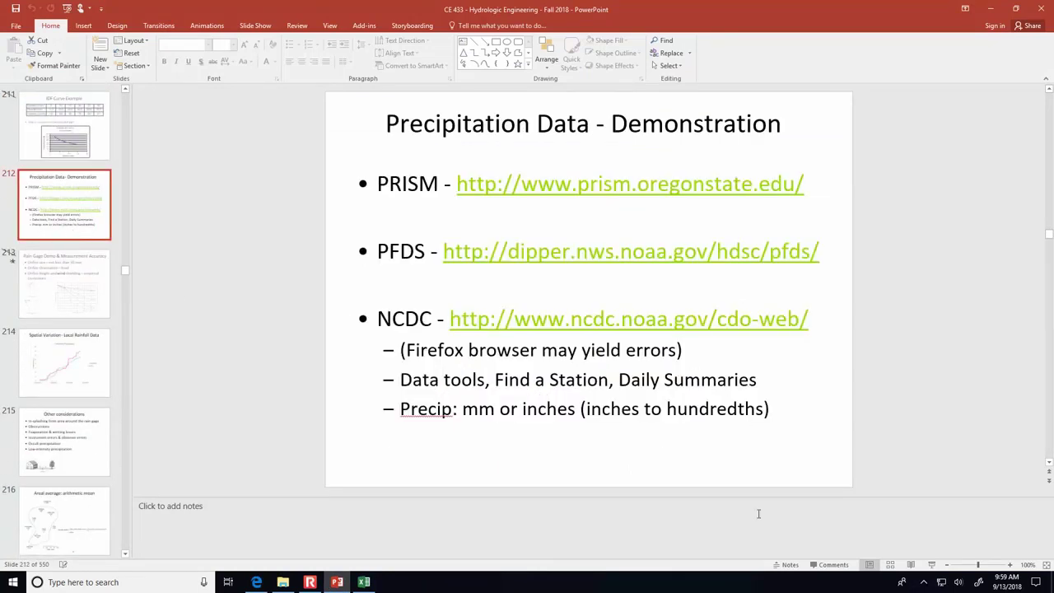
- Reload the order history page in the browser
{"action": "left_click", "coordinate": [256, 581]}
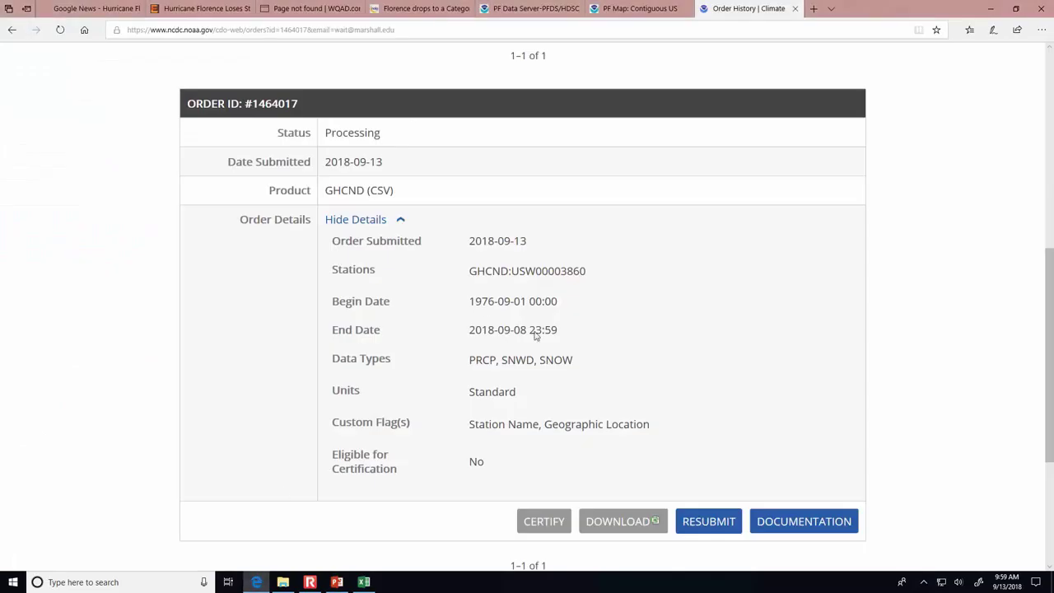
{"action": "scroll", "coordinate": [275, 189], "scroll_direction": "up", "scroll_amount": 2}
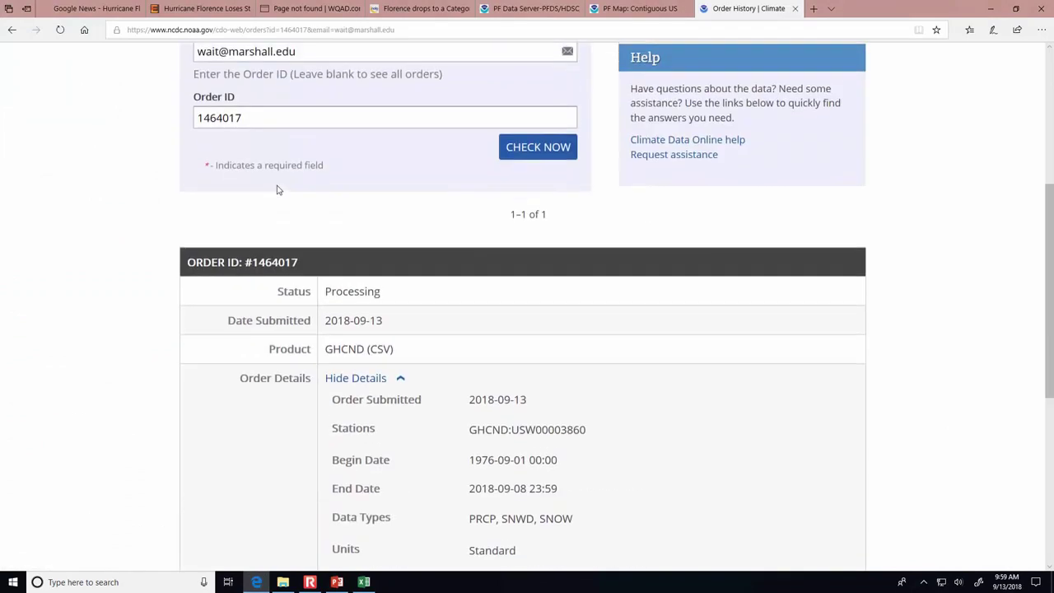
{"action": "scroll", "coordinate": [556, 149], "scroll_direction": "up", "scroll_amount": 2}
{"action": "scroll", "coordinate": [553, 159], "scroll_direction": "down", "scroll_amount": 4}
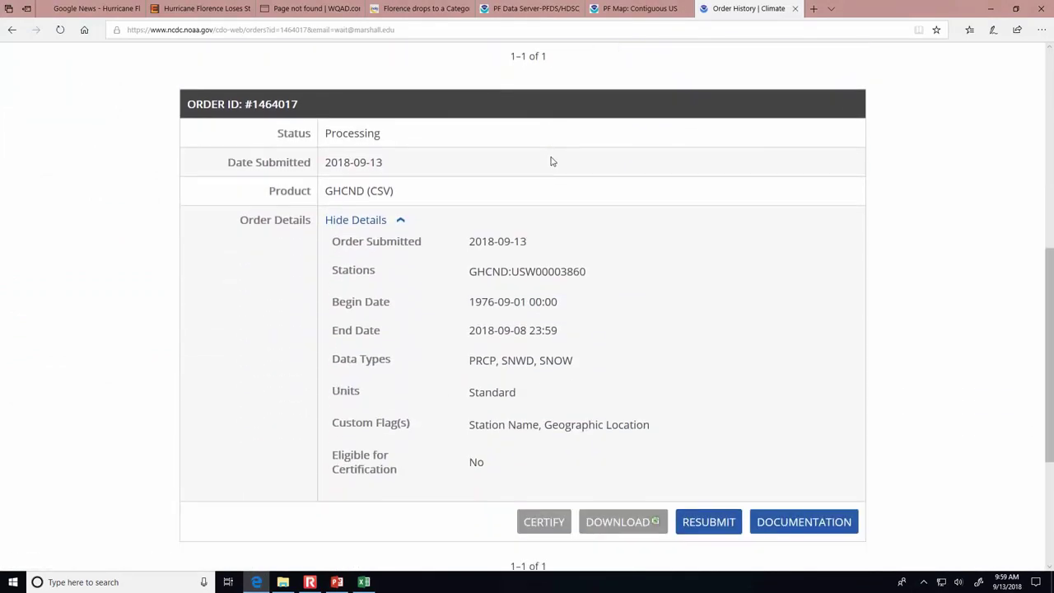
{"action": "left_click", "coordinate": [420, 26]}
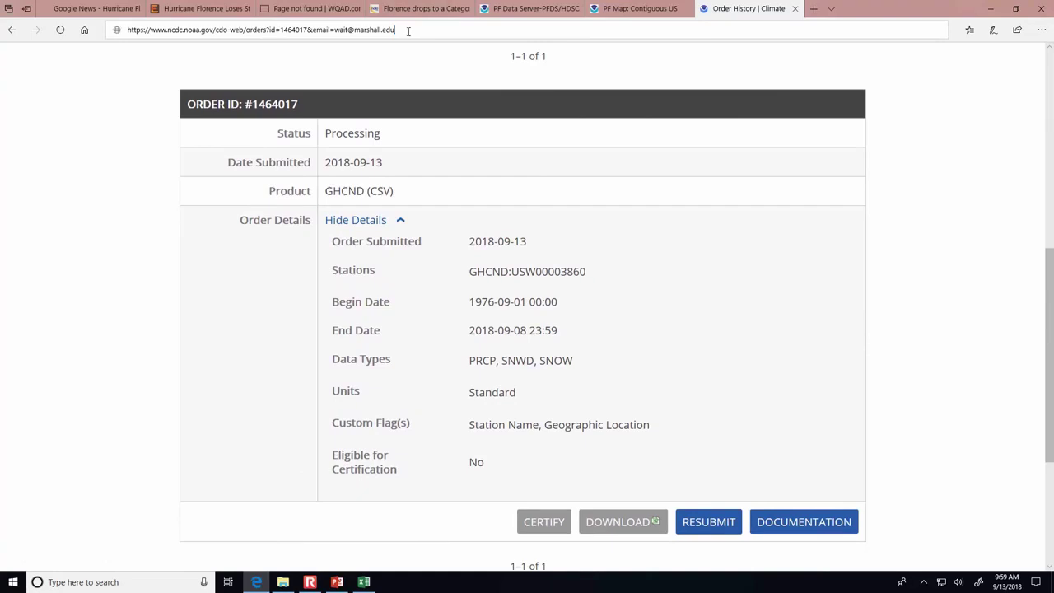
{"action": "key", "text": "Return"}
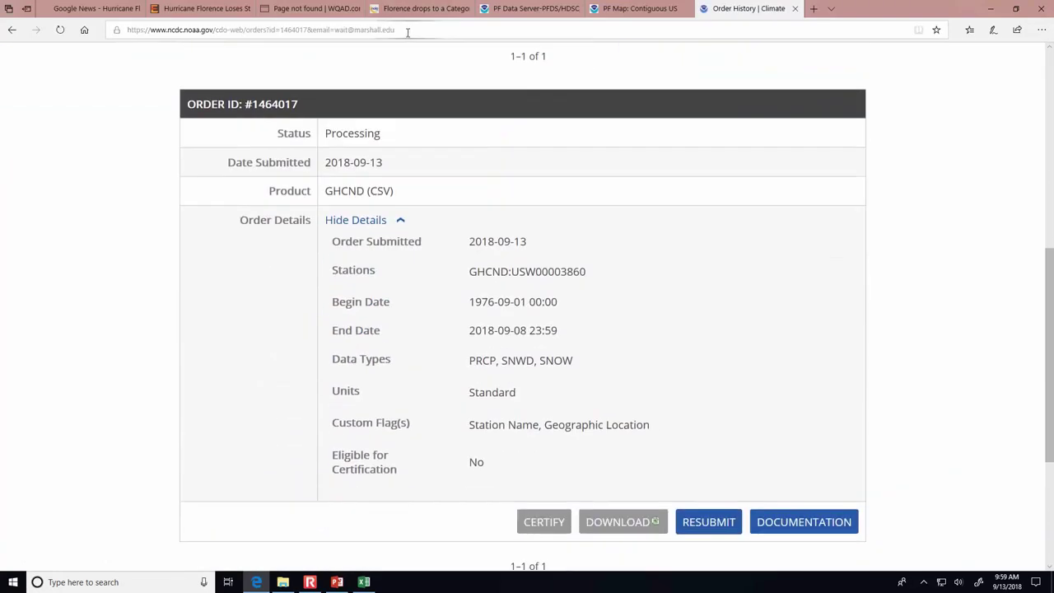
- Present the slides from the current slide through to Spatial Variation - Local Rainfall Data
{"action": "left_click", "coordinate": [339, 583]}
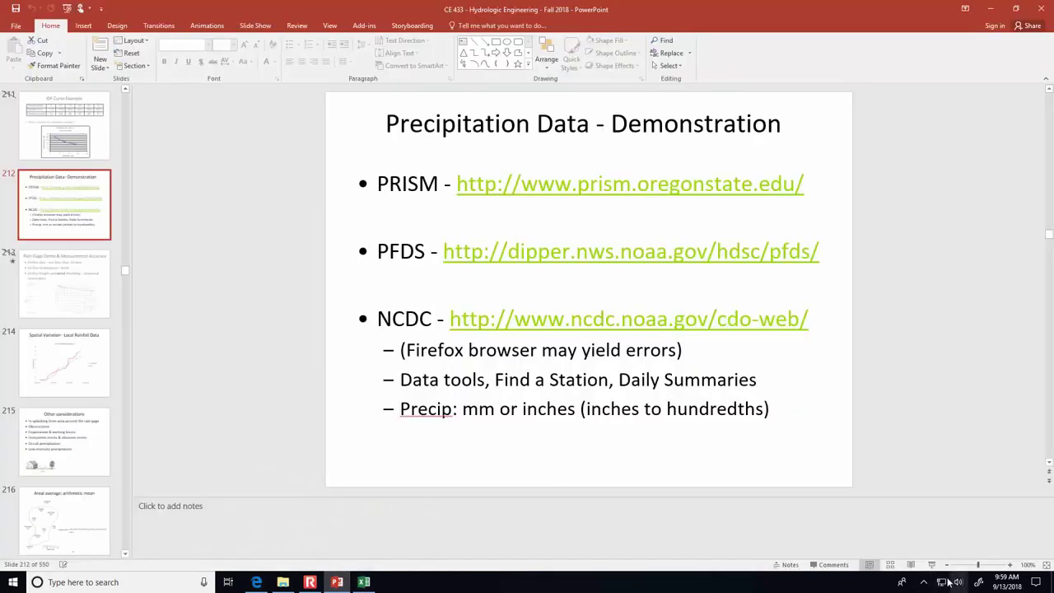
{"action": "left_click", "coordinate": [931, 565]}
{"action": "key", "text": "Right"}
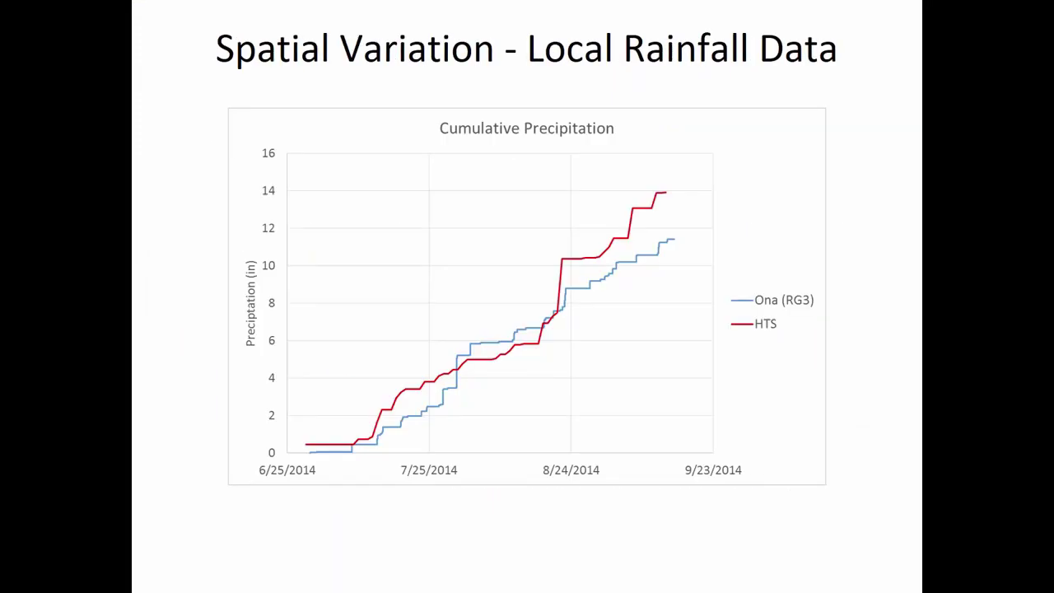
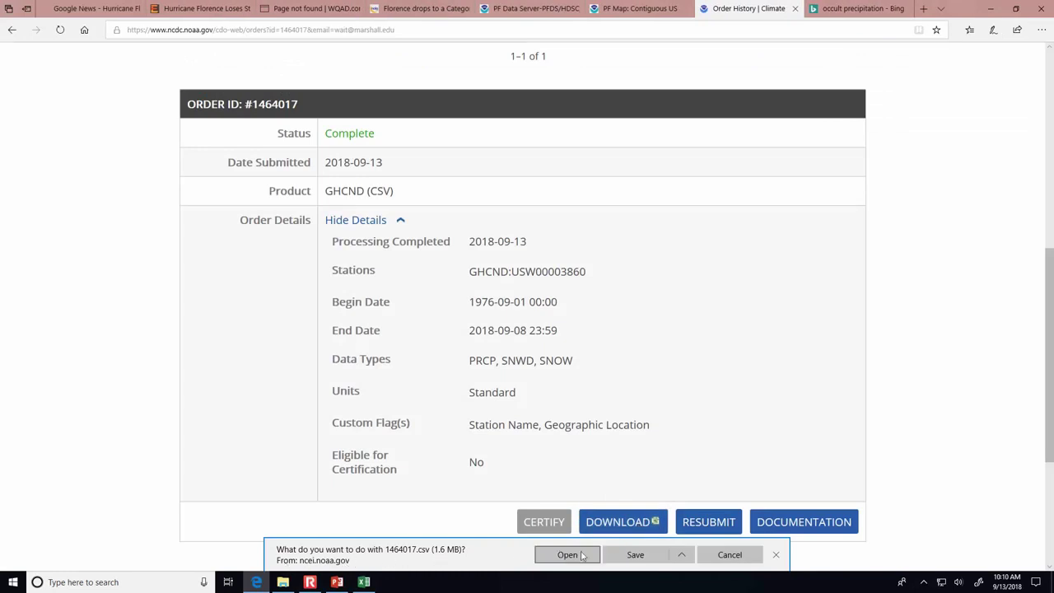
- Open the downloaded station CSV in Excel and auto-fit columns A, B, E and F
{"action": "left_click", "coordinate": [567, 555]}
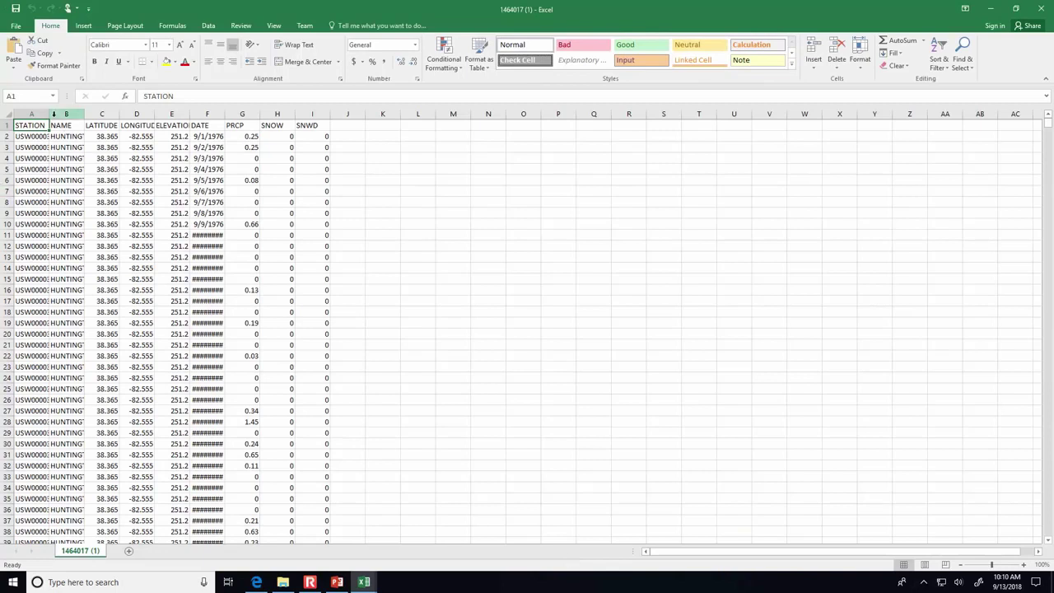
{"action": "double_click", "coordinate": [48, 114]}
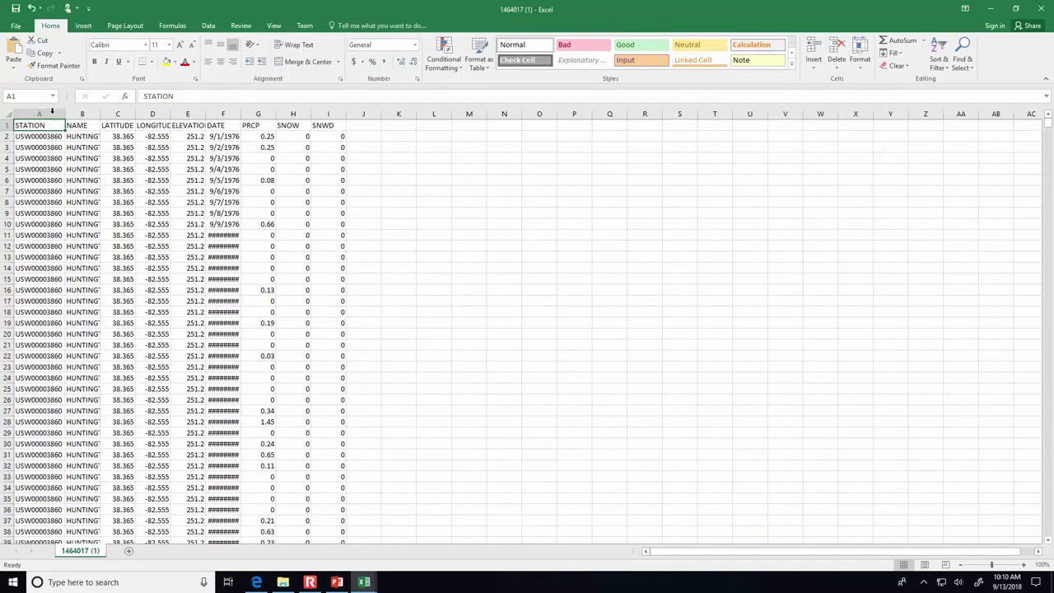
{"action": "double_click", "coordinate": [100, 114]}
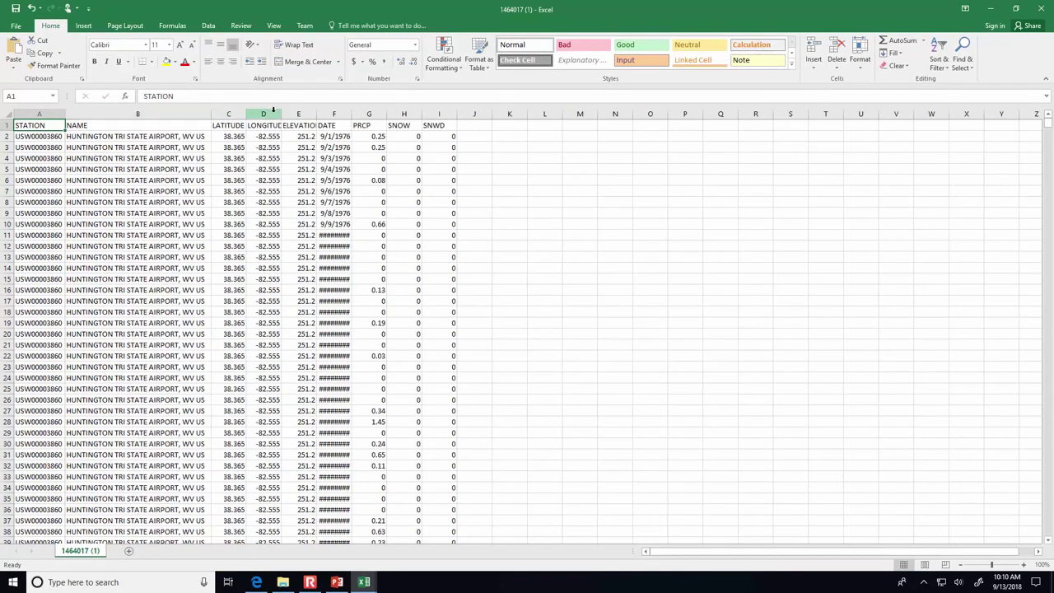
{"action": "double_click", "coordinate": [316, 113]}
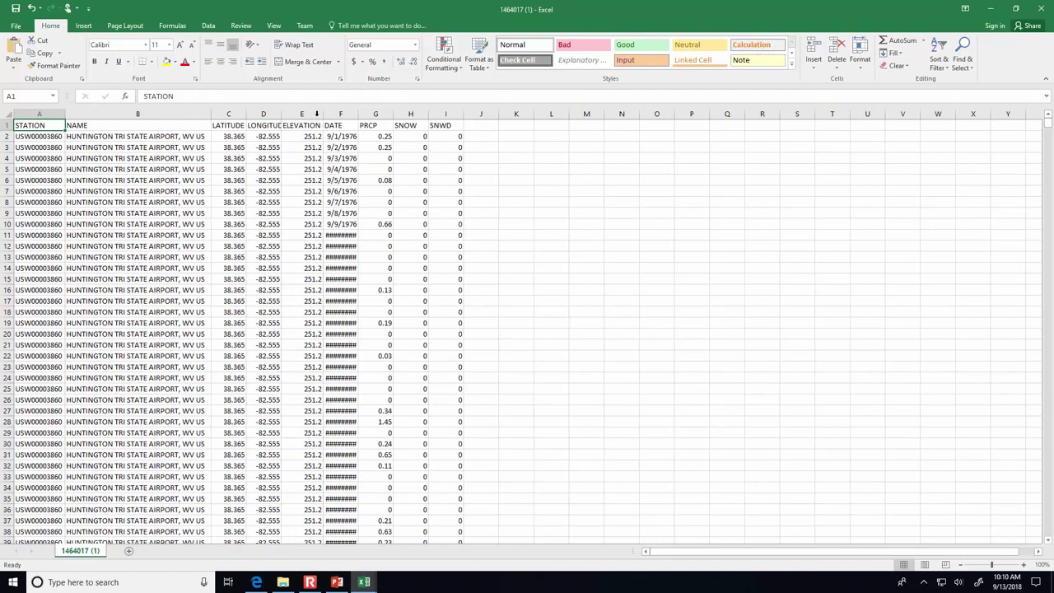
{"action": "double_click", "coordinate": [359, 113]}
{"action": "left_click", "coordinate": [547, 137]}
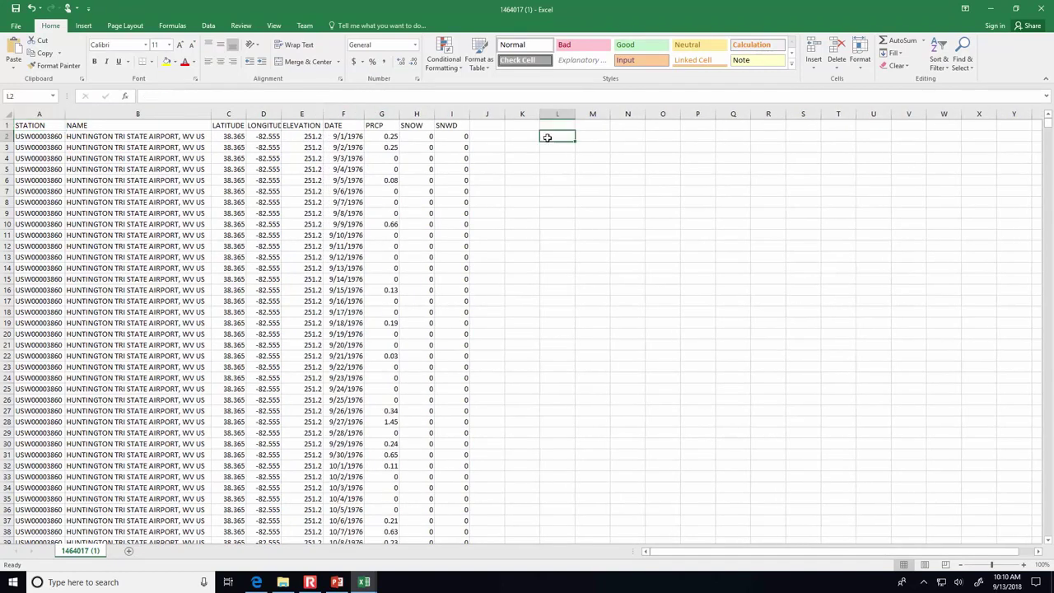
- Select the header row and scroll through the station data
{"action": "left_click", "coordinate": [4, 125]}
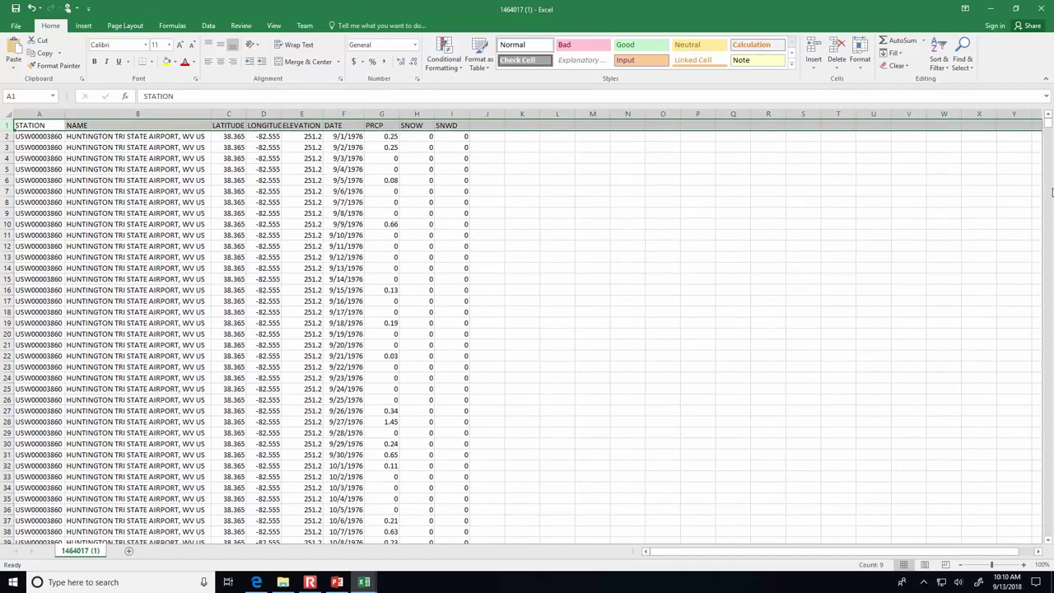
{"action": "left_click_drag", "start_coordinate": [1047, 126], "coordinate": [1048, 139]}
{"action": "scroll", "coordinate": [653, 351], "scroll_direction": "down", "scroll_amount": 3}
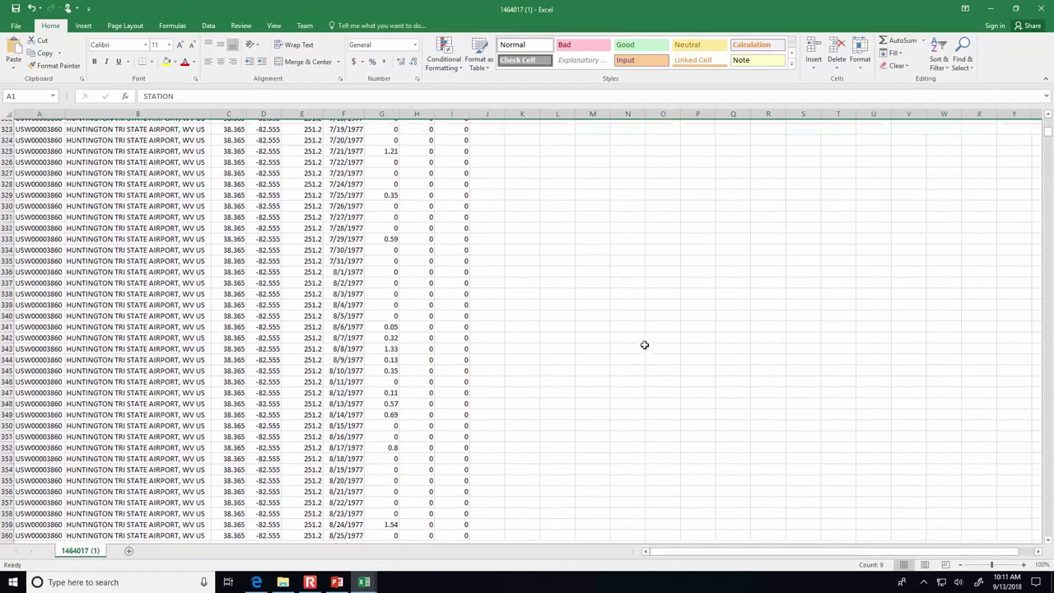
{"action": "scroll", "coordinate": [644, 344], "scroll_direction": "down", "scroll_amount": 12}
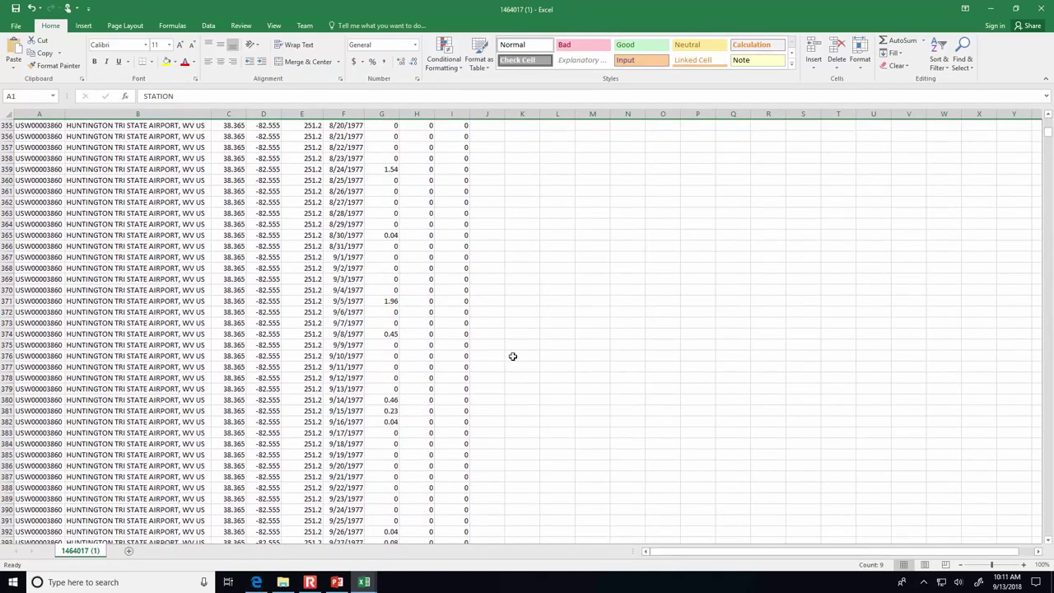
{"action": "scroll", "coordinate": [512, 356], "scroll_direction": "down", "scroll_amount": 20}
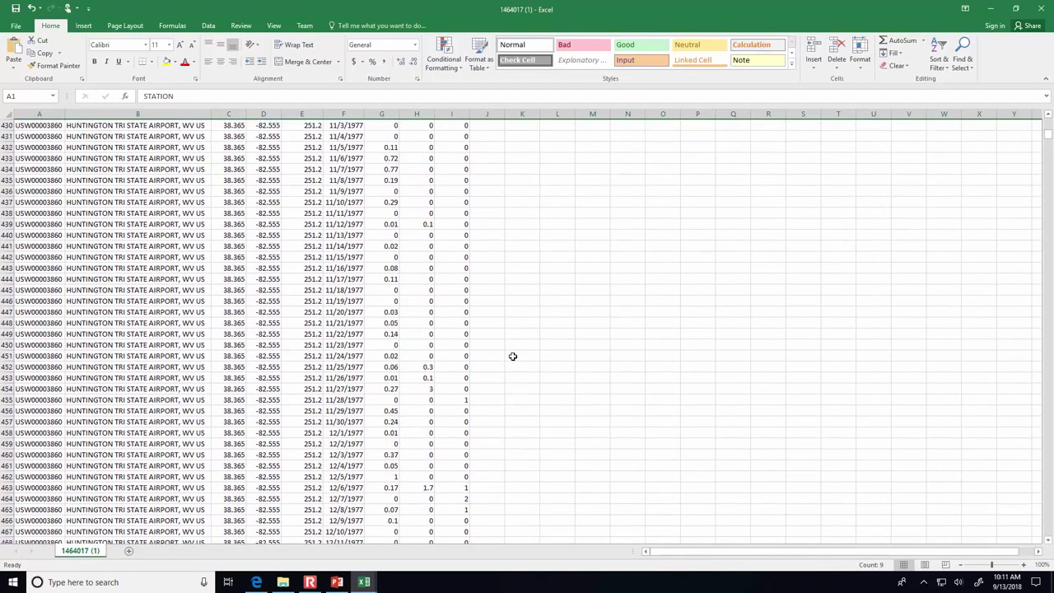
{"action": "scroll", "coordinate": [510, 357], "scroll_direction": "up", "scroll_amount": 8}
- Go back to the NOAA order page and open the ordered dataset's documentation
{"action": "left_click", "coordinate": [257, 583]}
{"action": "scroll", "coordinate": [536, 299], "scroll_direction": "up", "scroll_amount": 3}
{"action": "scroll", "coordinate": [535, 301], "scroll_direction": "down", "scroll_amount": 3}
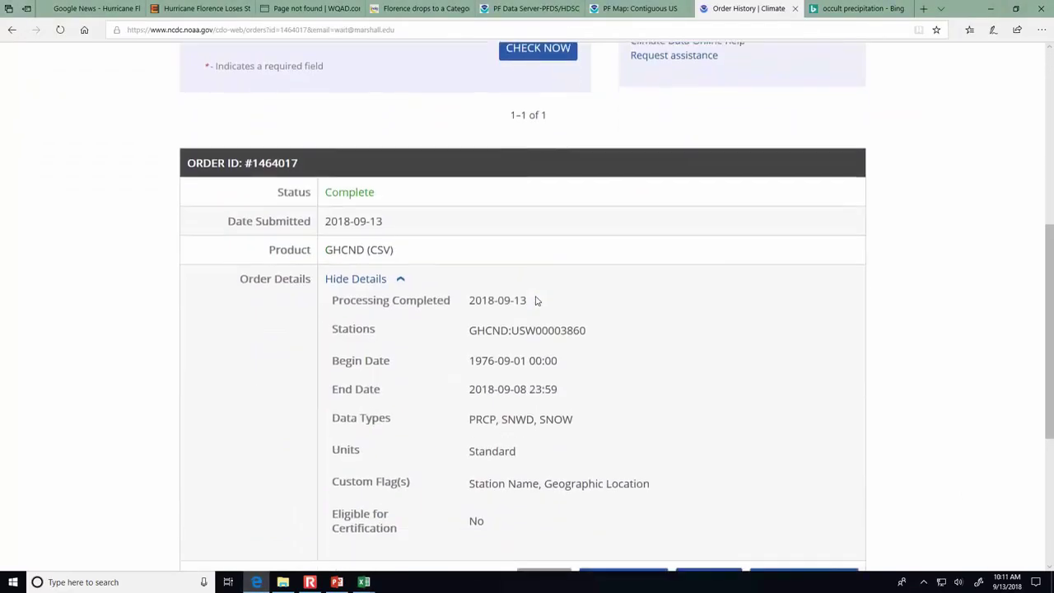
{"action": "scroll", "coordinate": [536, 301], "scroll_direction": "down", "scroll_amount": 2}
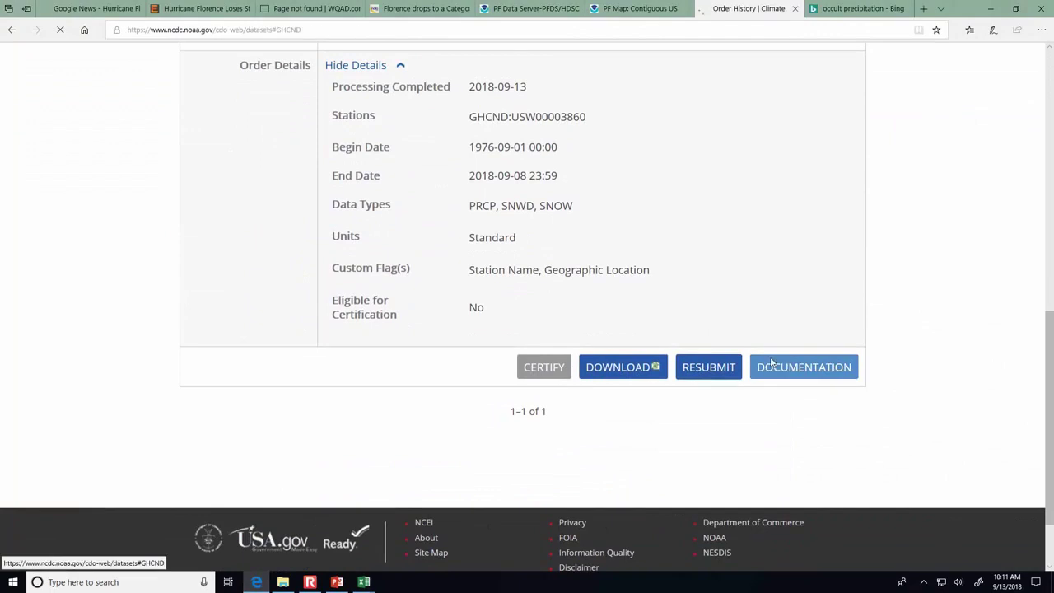
{"action": "left_click", "coordinate": [776, 368]}
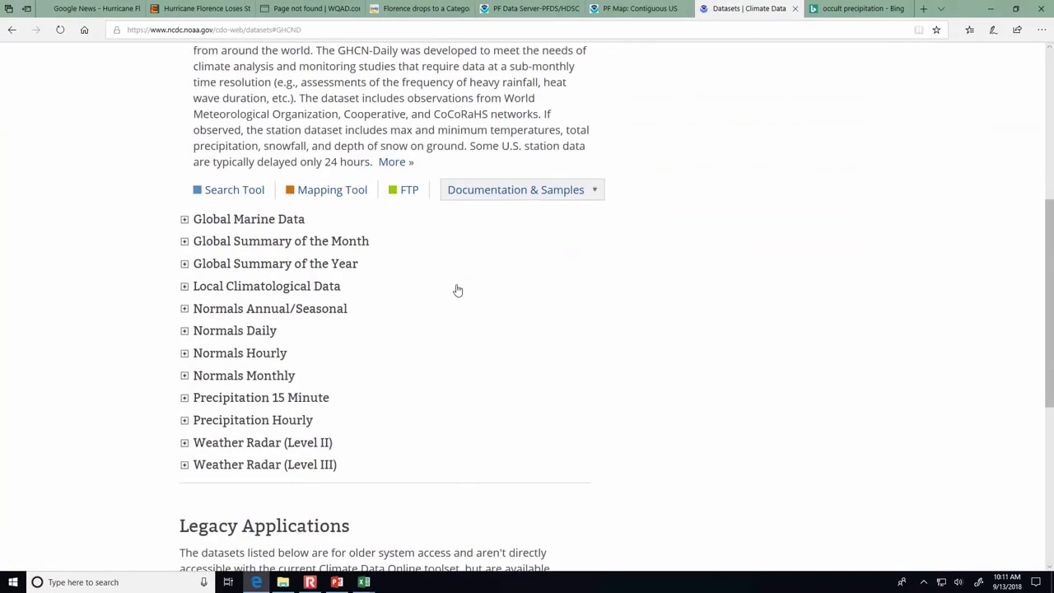
- Expand Normals Daily and open its Documentation file from Documentation & Samples
{"action": "left_click", "coordinate": [185, 333]}
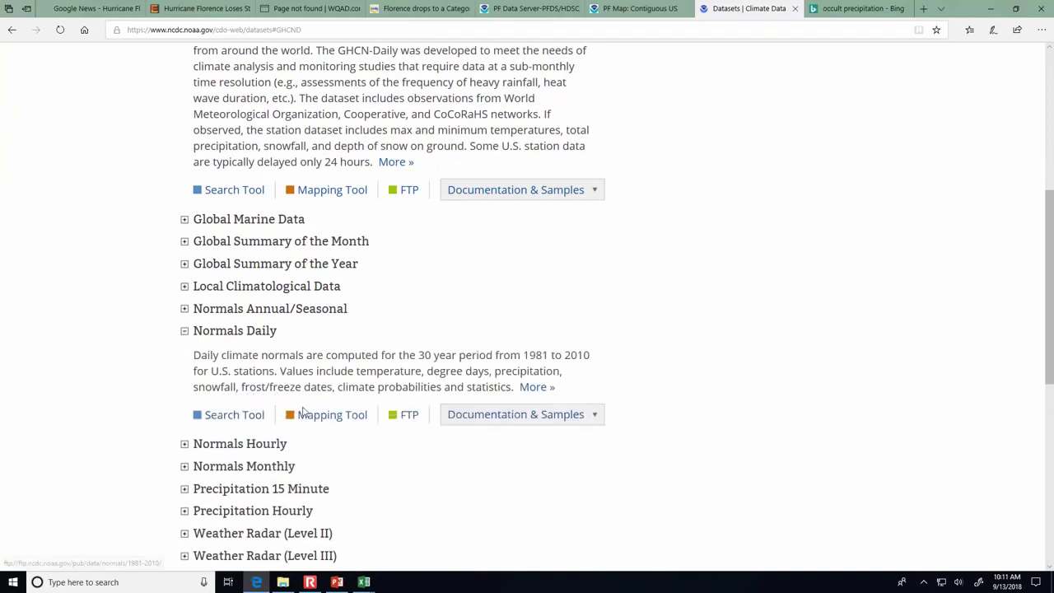
{"action": "scroll", "coordinate": [489, 370], "scroll_direction": "down", "scroll_amount": 2}
{"action": "left_click", "coordinate": [507, 345]}
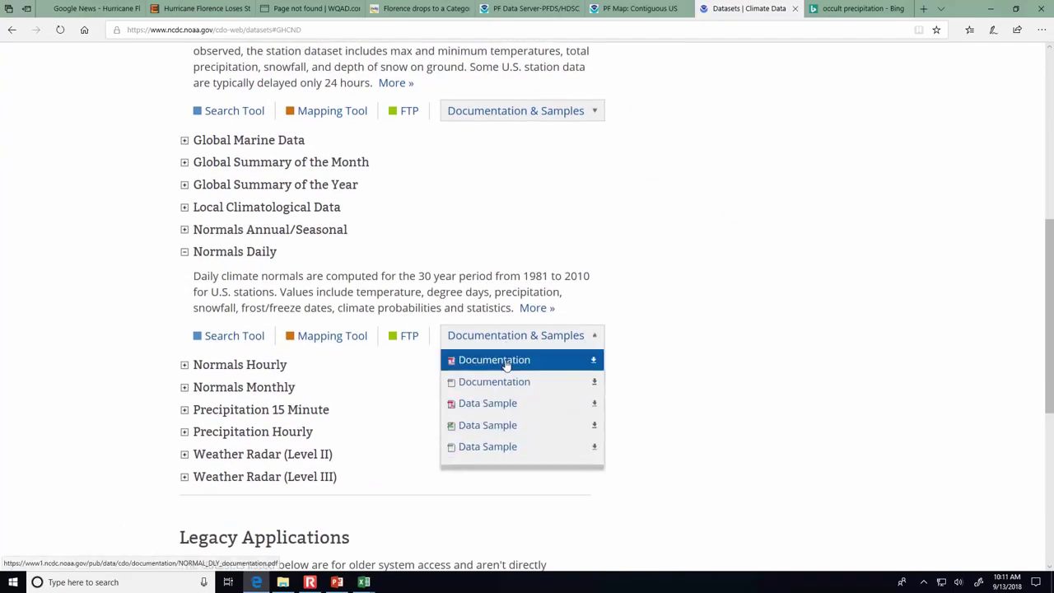
{"action": "left_click", "coordinate": [457, 358]}
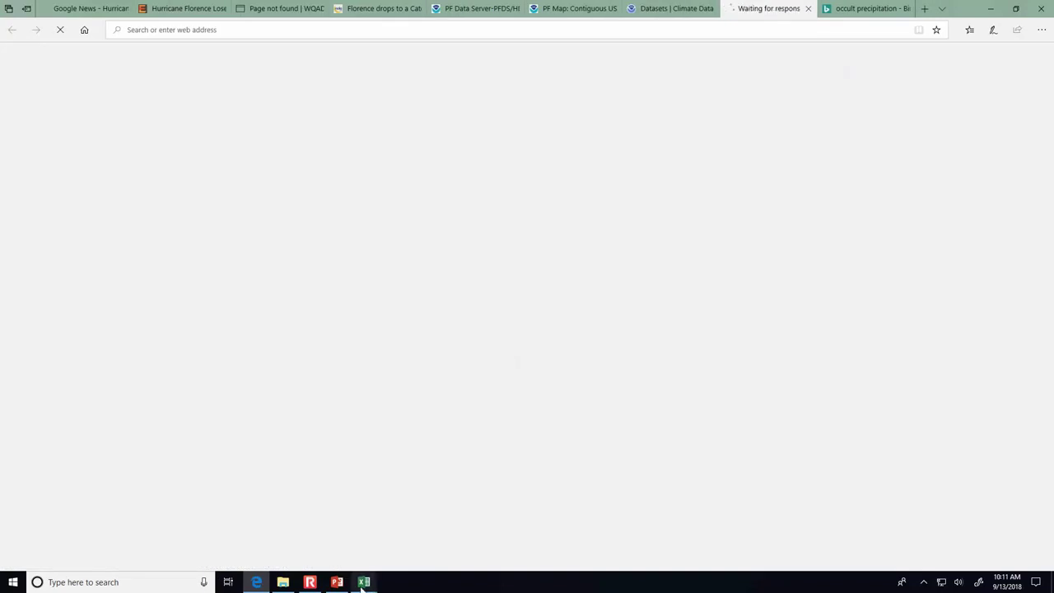
{"action": "mouse_move", "coordinate": [363, 586]}
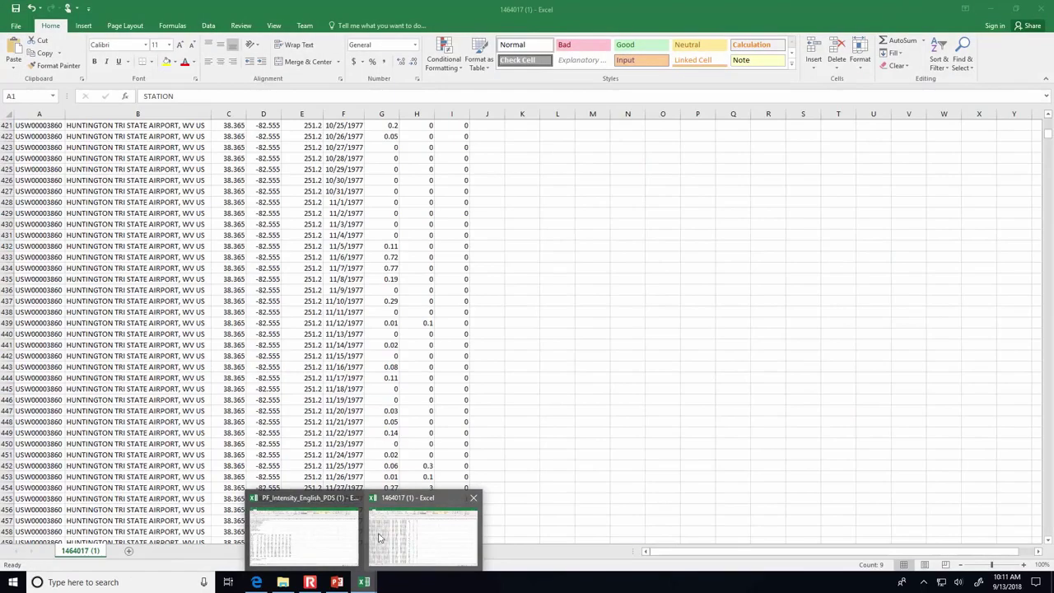
- Switch back to the station workbook, scroll to row 1 and select the PRCP column
{"action": "left_click", "coordinate": [393, 538]}
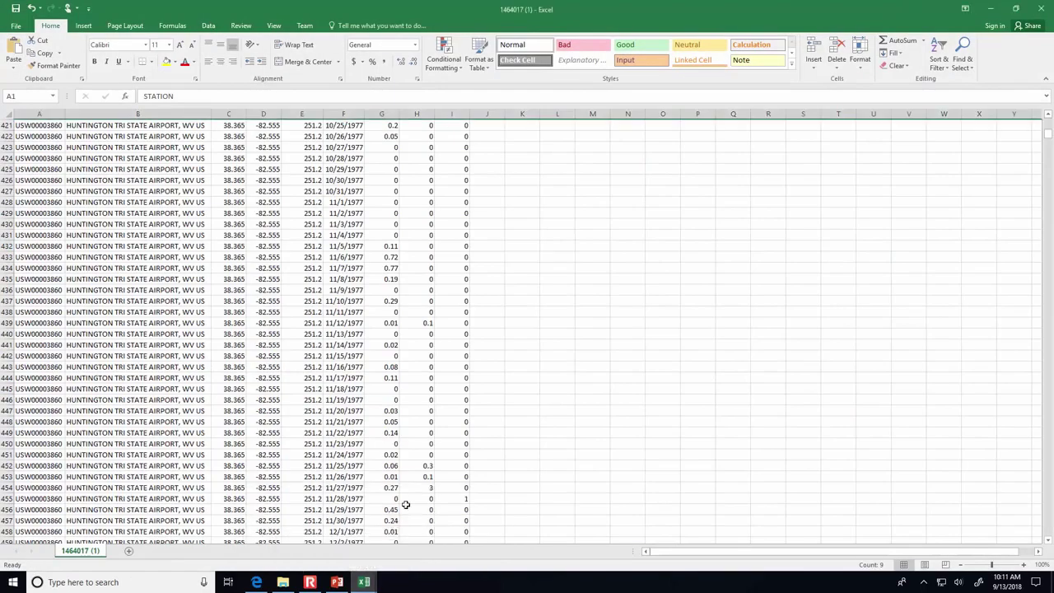
{"action": "scroll", "coordinate": [589, 377], "scroll_direction": "up", "scroll_amount": 11}
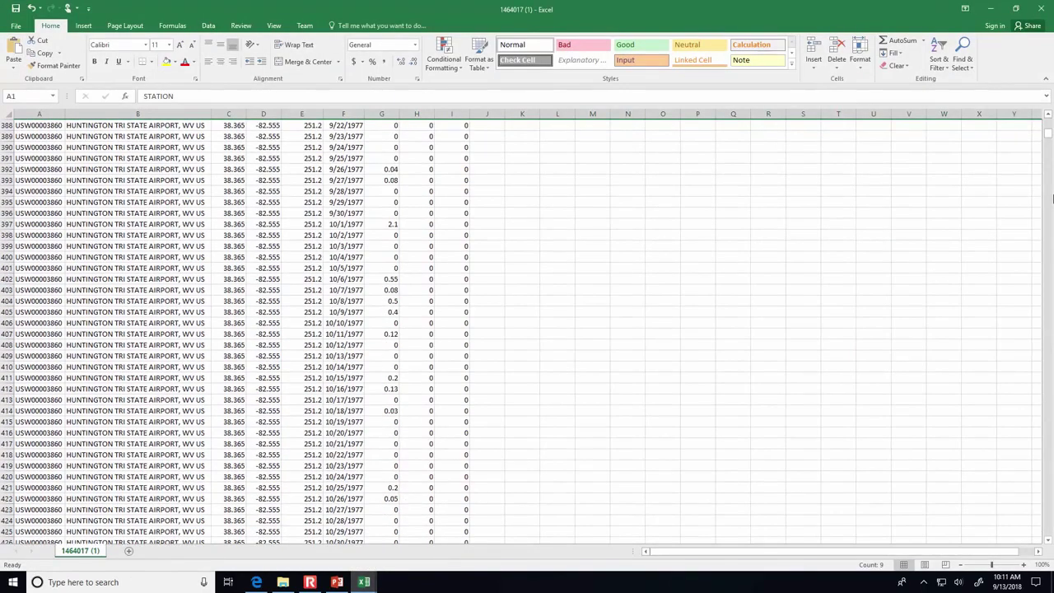
{"action": "left_click_drag", "start_coordinate": [1049, 134], "coordinate": [1046, 78]}
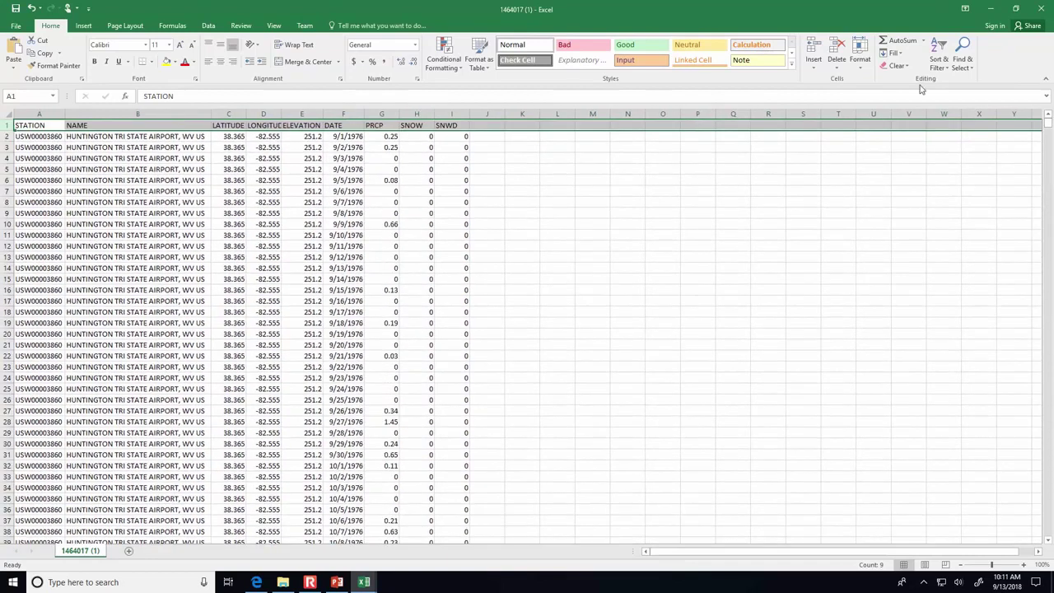
{"action": "left_click", "coordinate": [7, 136]}
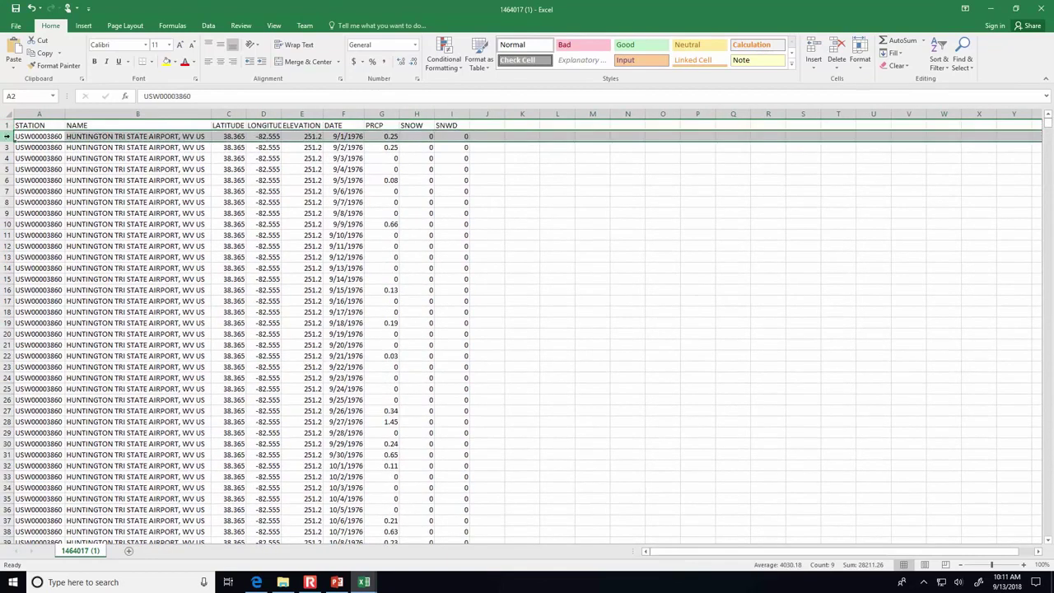
{"action": "left_click", "coordinate": [382, 135]}
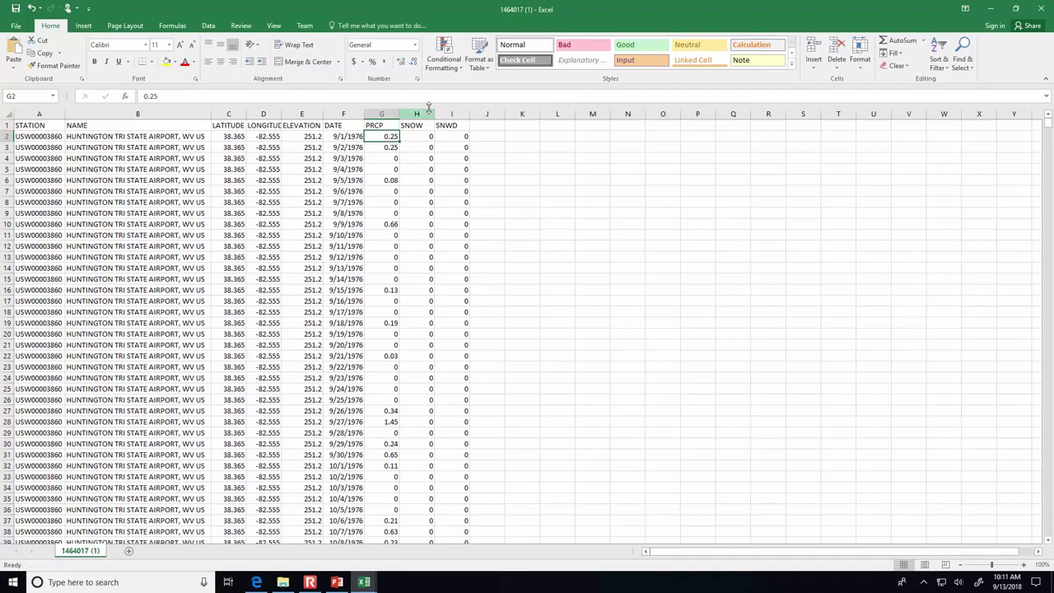
- Sort the station data by PRCP from largest to smallest
{"action": "left_click", "coordinate": [941, 62]}
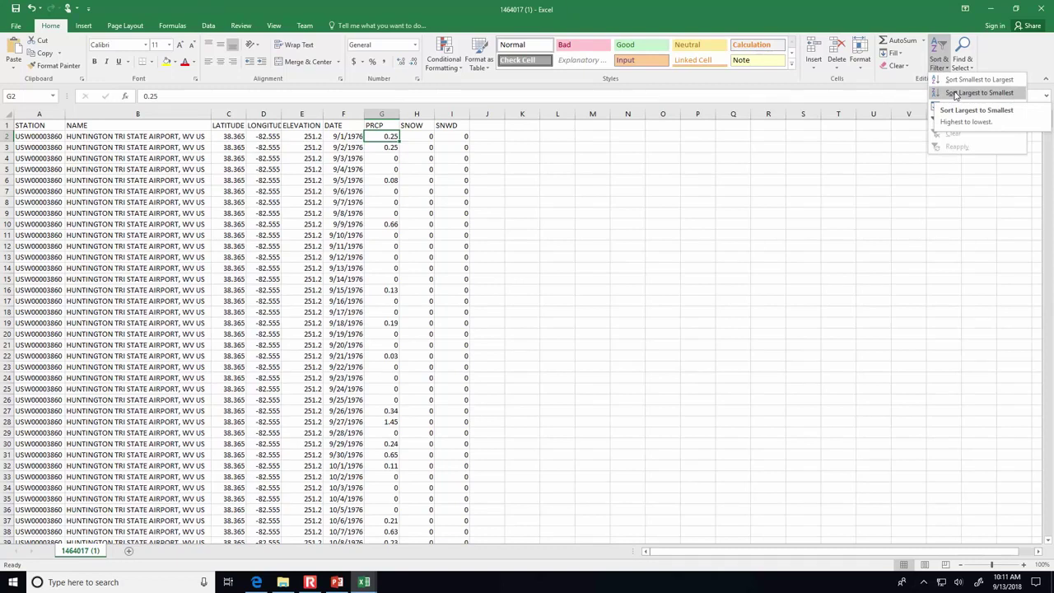
{"action": "left_click", "coordinate": [954, 93]}
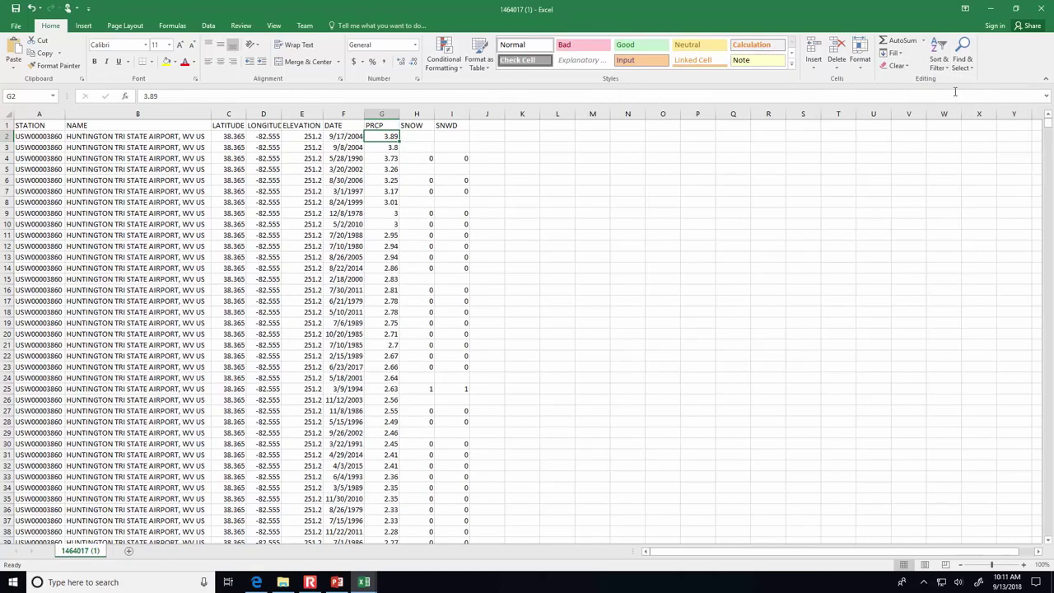
{"action": "left_click", "coordinate": [731, 157]}
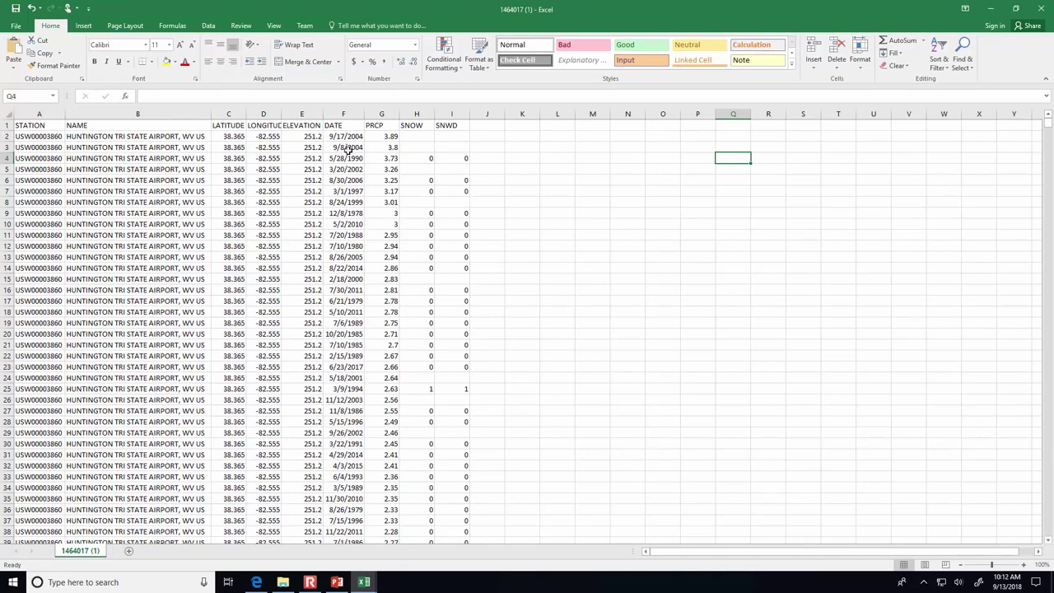
- Change the G1 header to 'PRCP (in per day)'
{"action": "left_click", "coordinate": [393, 125]}
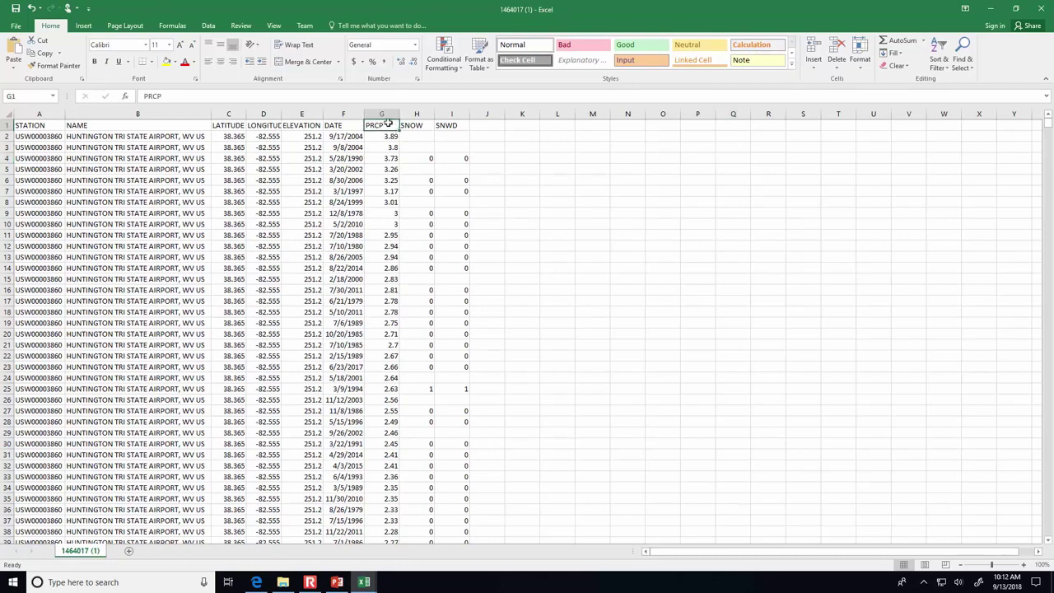
{"action": "left_click", "coordinate": [348, 98]}
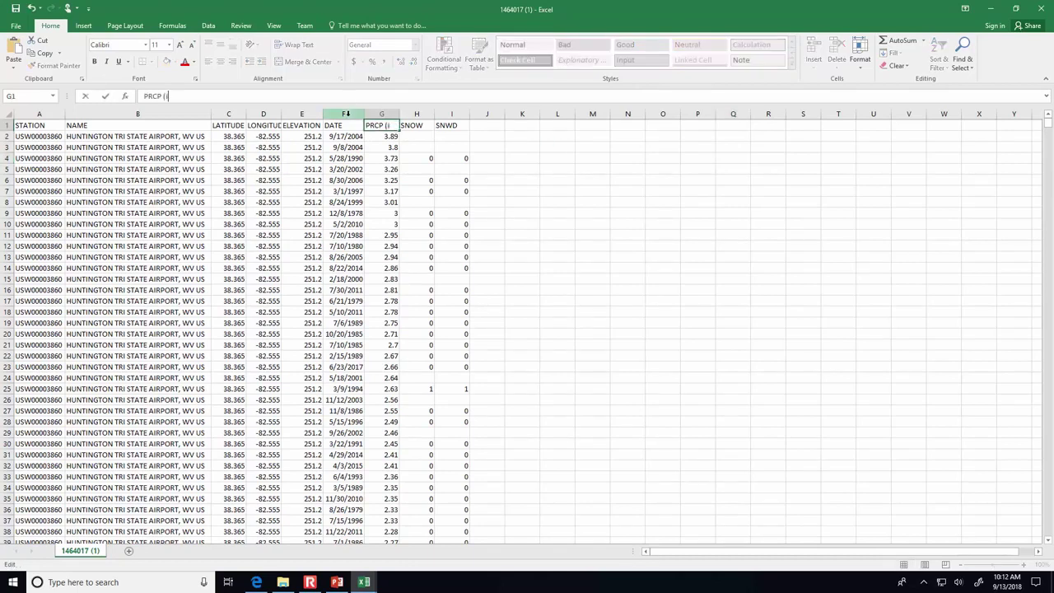
{"action": "type", "text": "(in per day"}
{"action": "key", "text": "ctrl+Return"}
{"action": "key", "text": "BackSpace"}
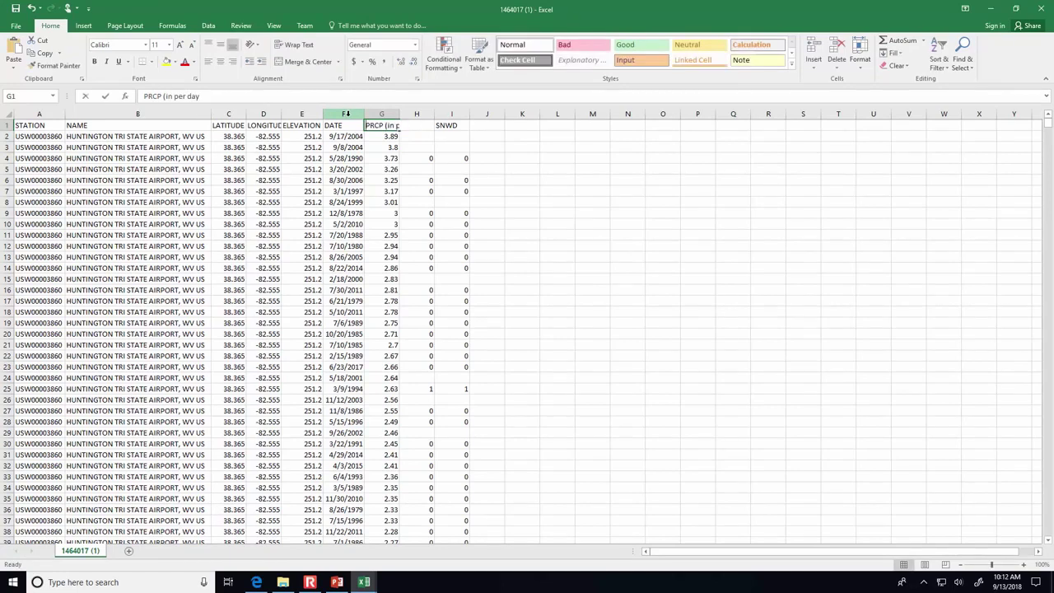
{"action": "key", "text": "Escape"}
{"action": "left_click", "coordinate": [286, 92]}
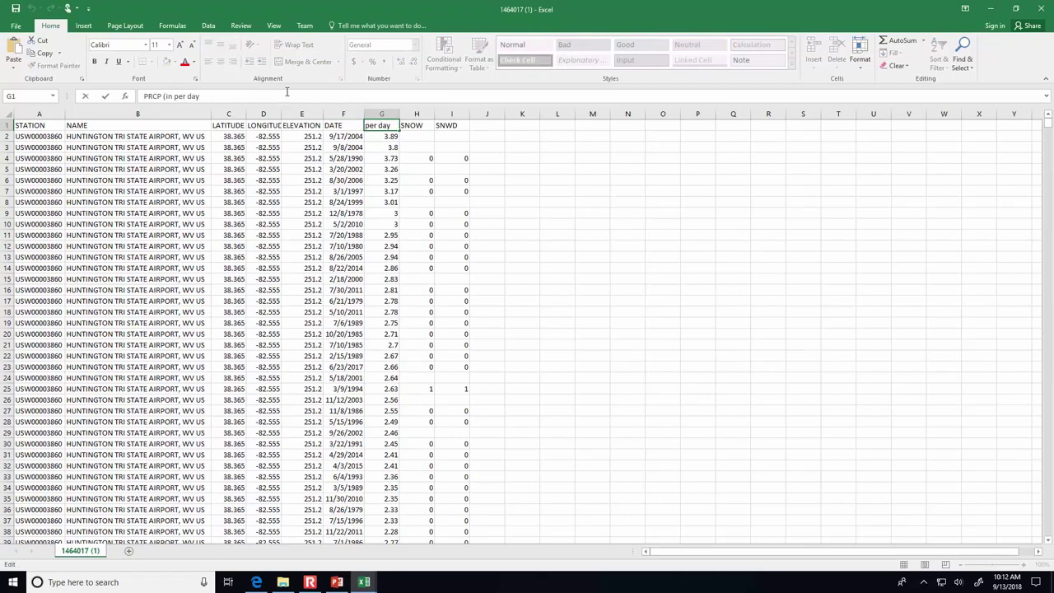
{"action": "type", "text": ")"}
{"action": "key", "text": "Return"}
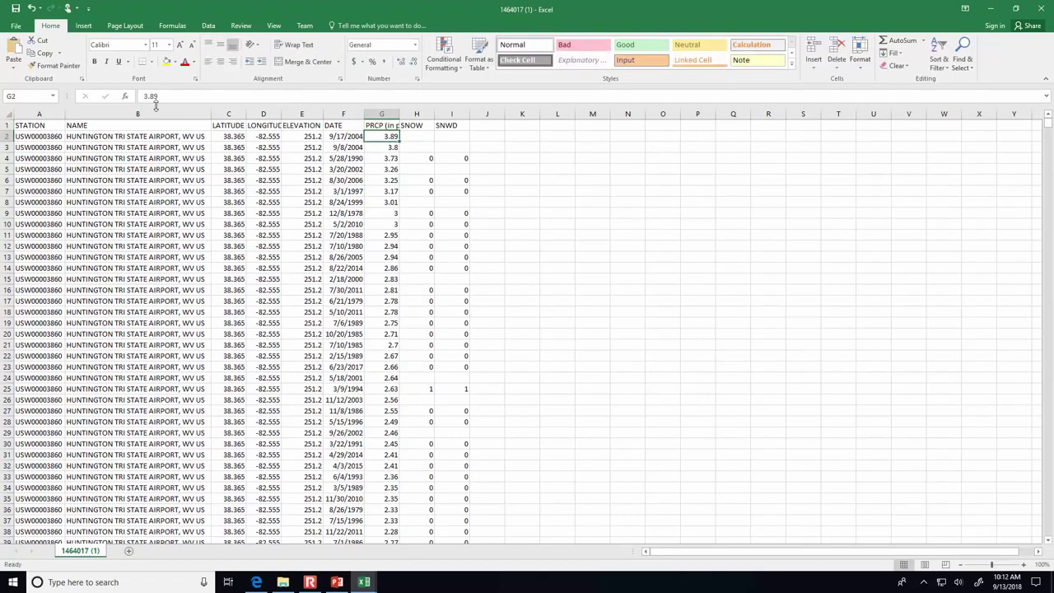
{"action": "left_click", "coordinate": [302, 114]}
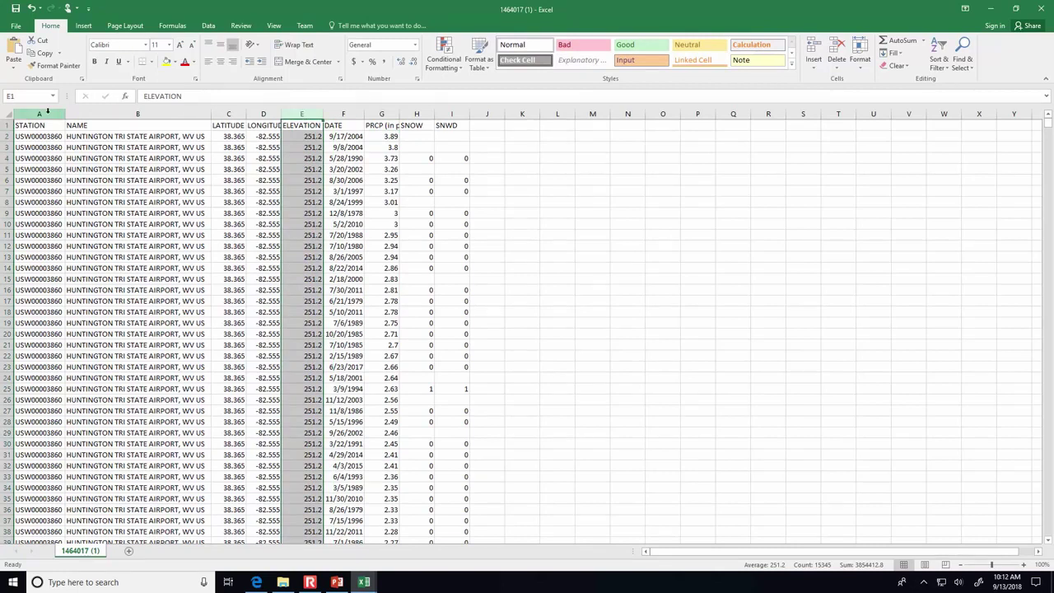
- Delete the STATION through ELEVATION columns
{"action": "left_click", "coordinate": [47, 113], "text": "shift"}
{"action": "right_click", "coordinate": [47, 113]}
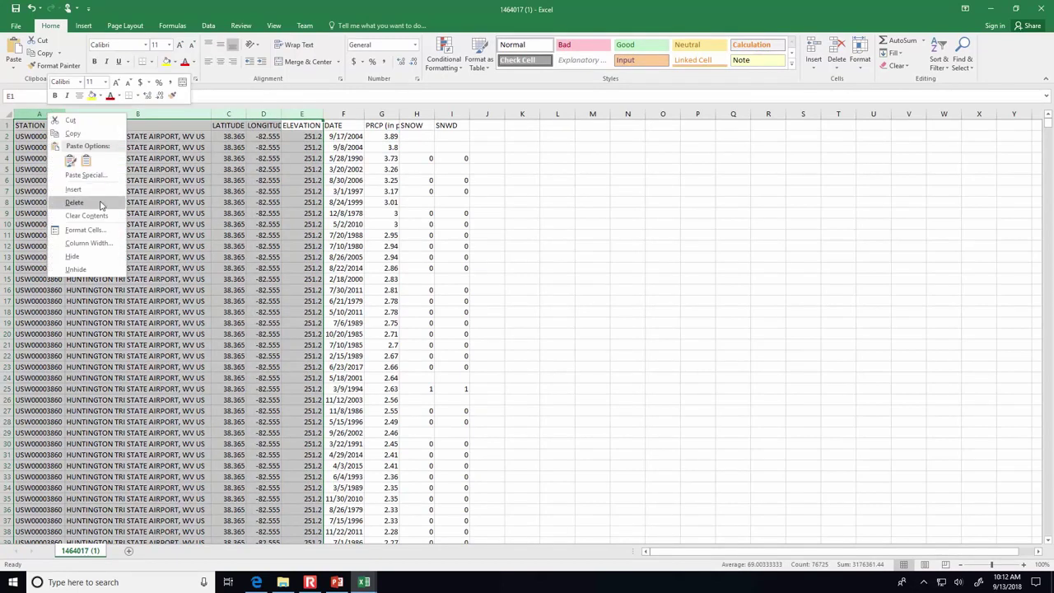
{"action": "left_click", "coordinate": [98, 202]}
- Insert a new column A before DATE headed 'Rank'
{"action": "left_click", "coordinate": [34, 113]}
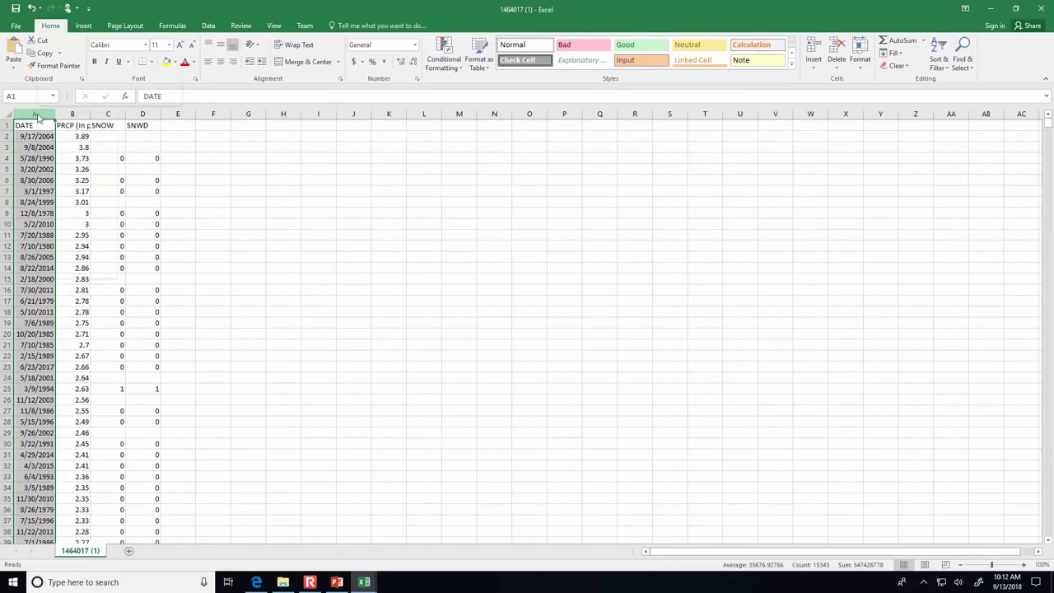
{"action": "right_click", "coordinate": [37, 114]}
{"action": "left_click", "coordinate": [64, 190]}
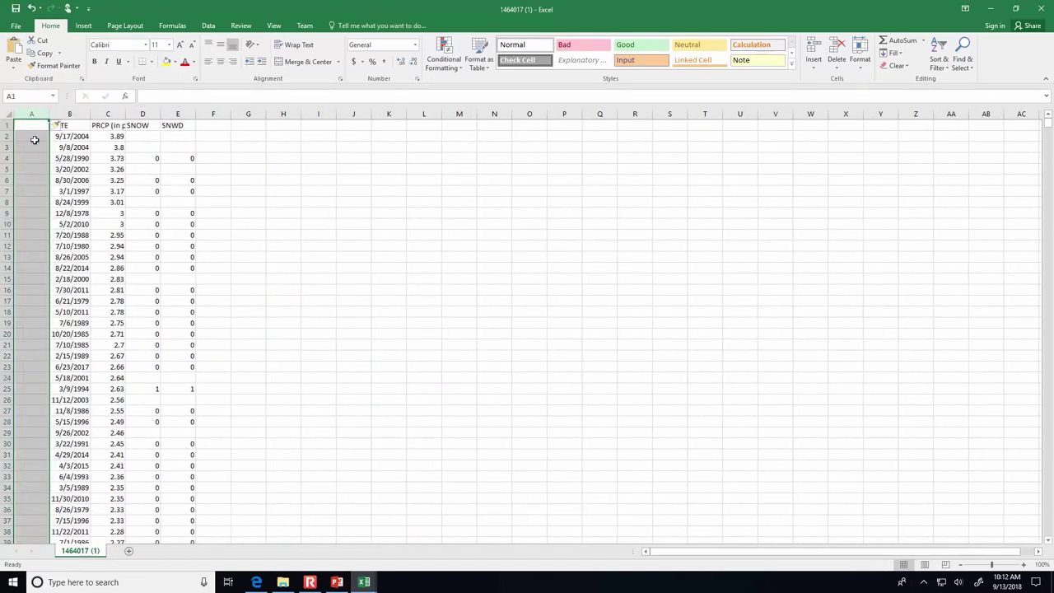
{"action": "left_click", "coordinate": [31, 136]}
{"action": "left_click", "coordinate": [30, 123]}
{"action": "type", "text": "Rank"}
{"action": "key", "text": "Return"}
- Enter ranks 1, 2, 3 and extend the series down the Rank column
{"action": "type", "text": "1"}
{"action": "key", "text": "Return"}
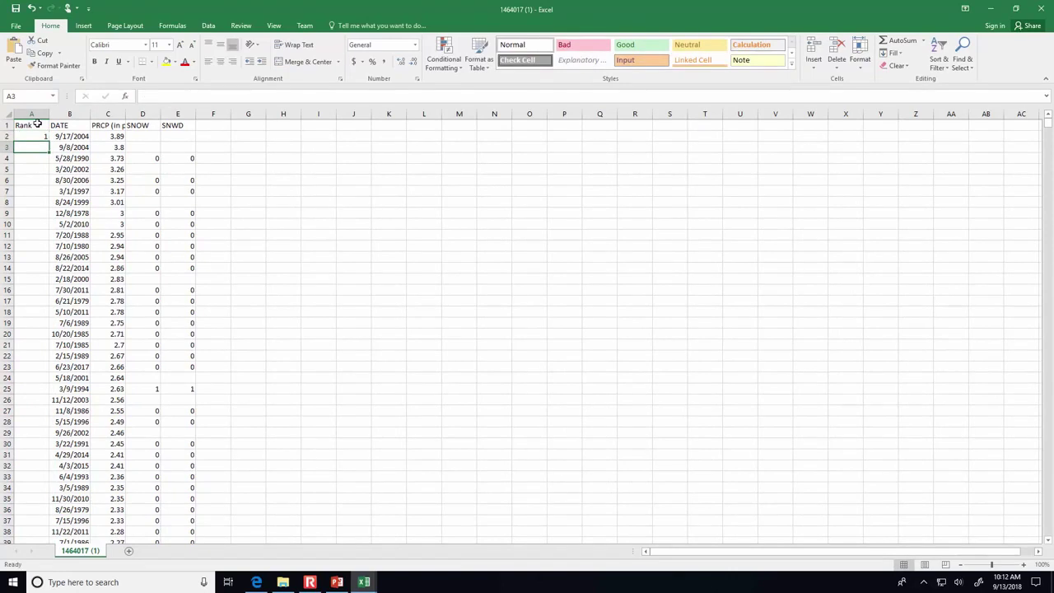
{"action": "type", "text": "2"}
{"action": "key", "text": "Return"}
{"action": "type", "text": "3"}
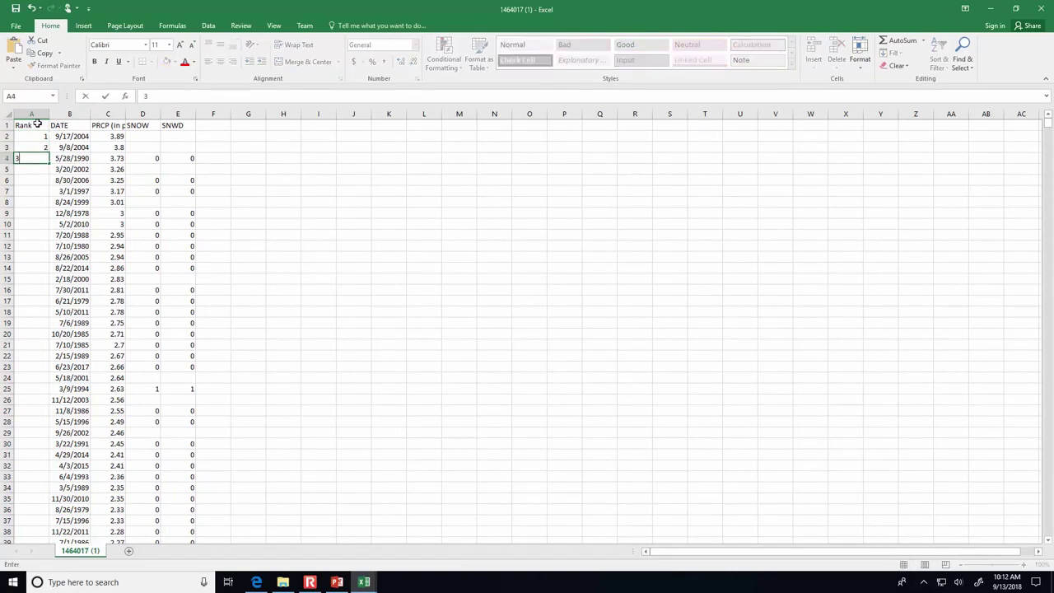
{"action": "key", "text": "Return"}
{"action": "key", "text": "Up"}
{"action": "key", "text": "Up"}
{"action": "key", "text": "Up"}
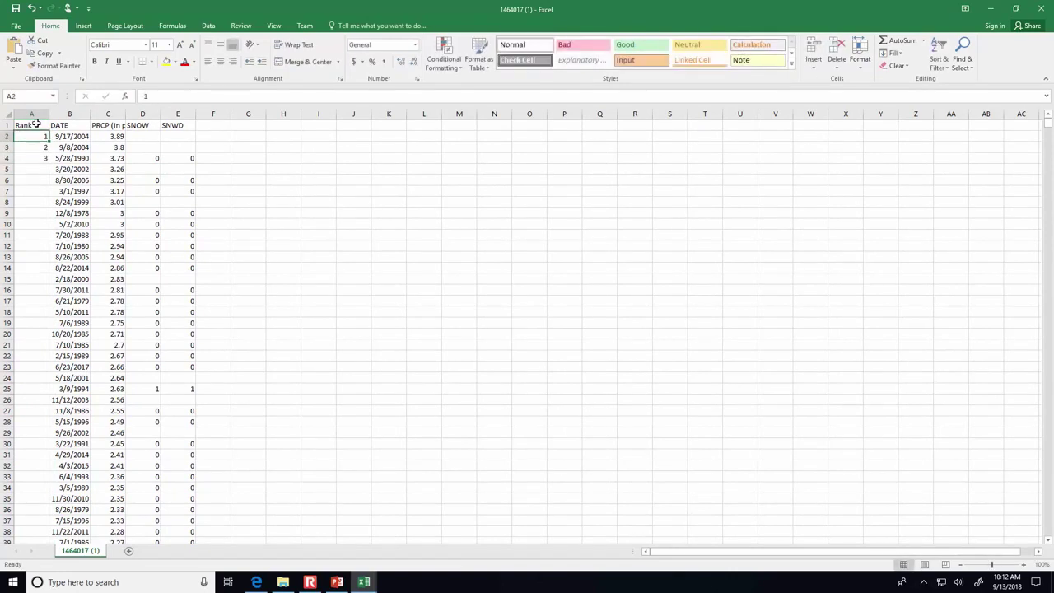
{"action": "left_click_drag", "start_coordinate": [30, 137], "coordinate": [49, 537]}
{"action": "left_click", "coordinate": [353, 223]}
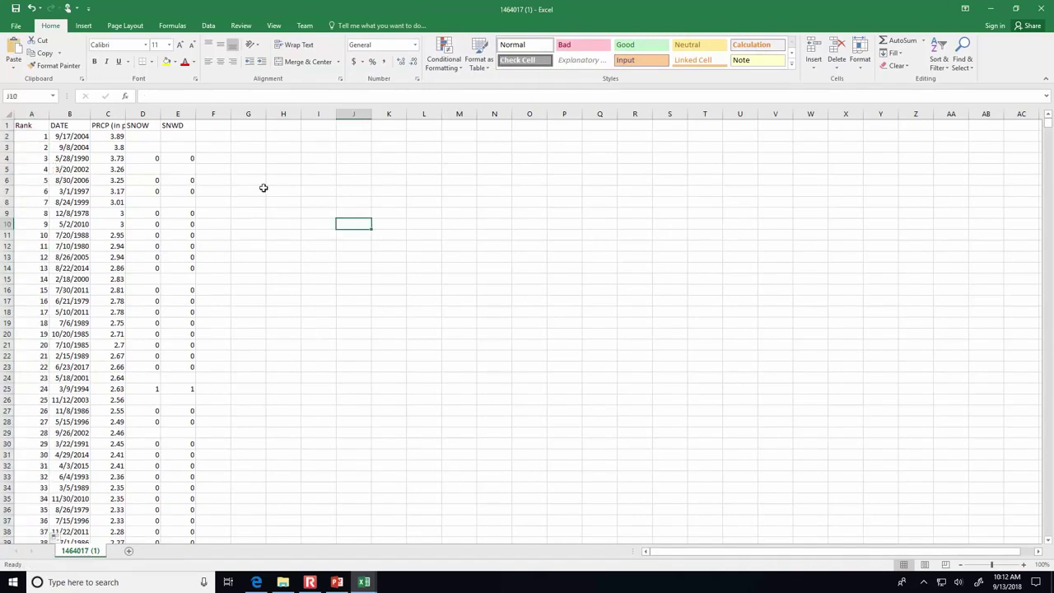
- Insert column B headed 'Return Period' and auto-fit its width
{"action": "right_click", "coordinate": [79, 115]}
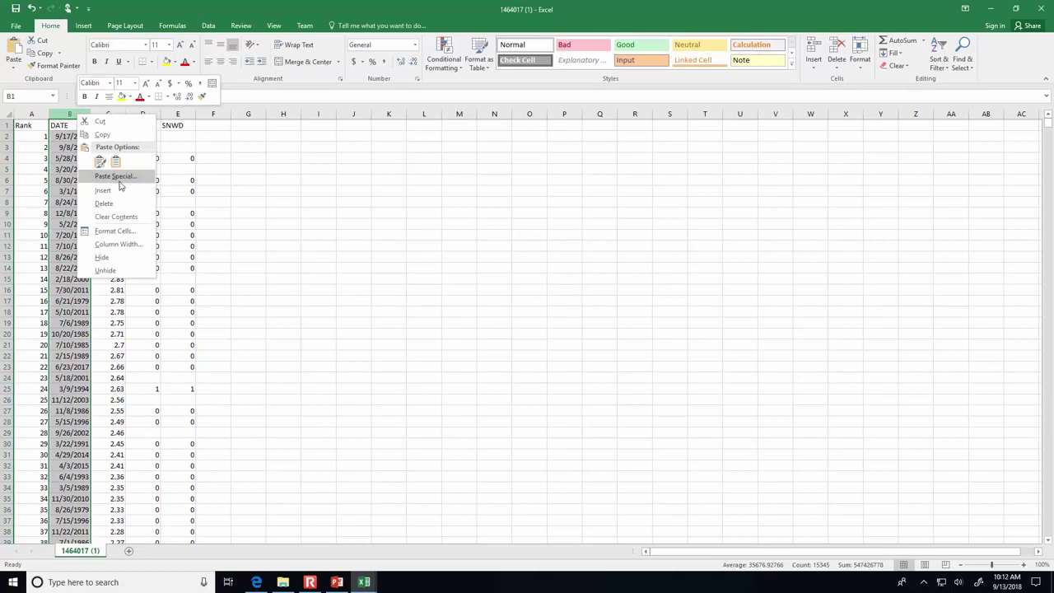
{"action": "left_click", "coordinate": [119, 184]}
{"action": "left_click", "coordinate": [363, 189]}
{"action": "left_click", "coordinate": [63, 125]}
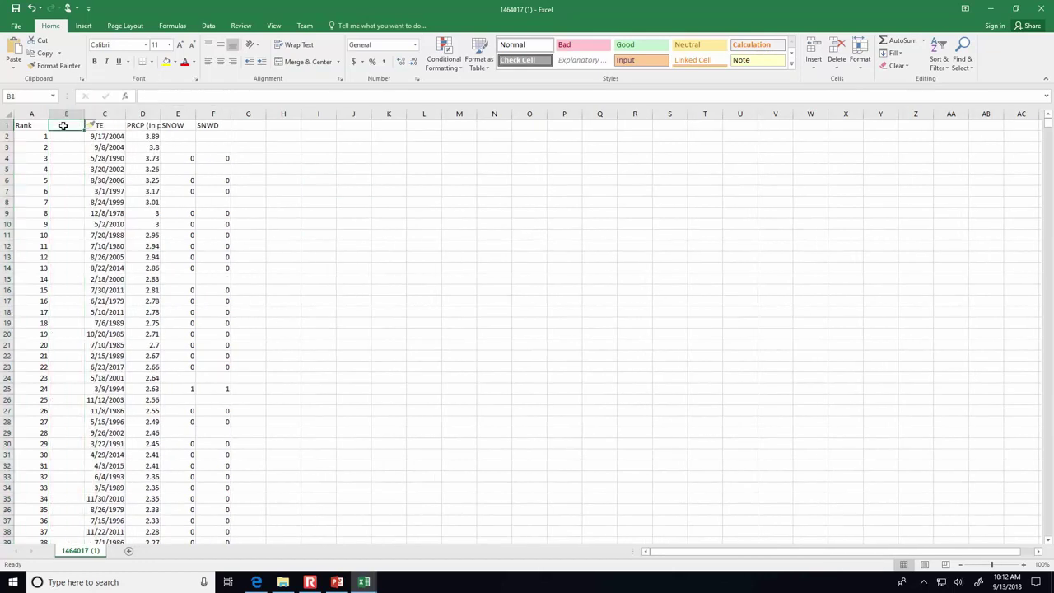
{"action": "type", "text": "Return Period"}
{"action": "key", "text": "Return"}
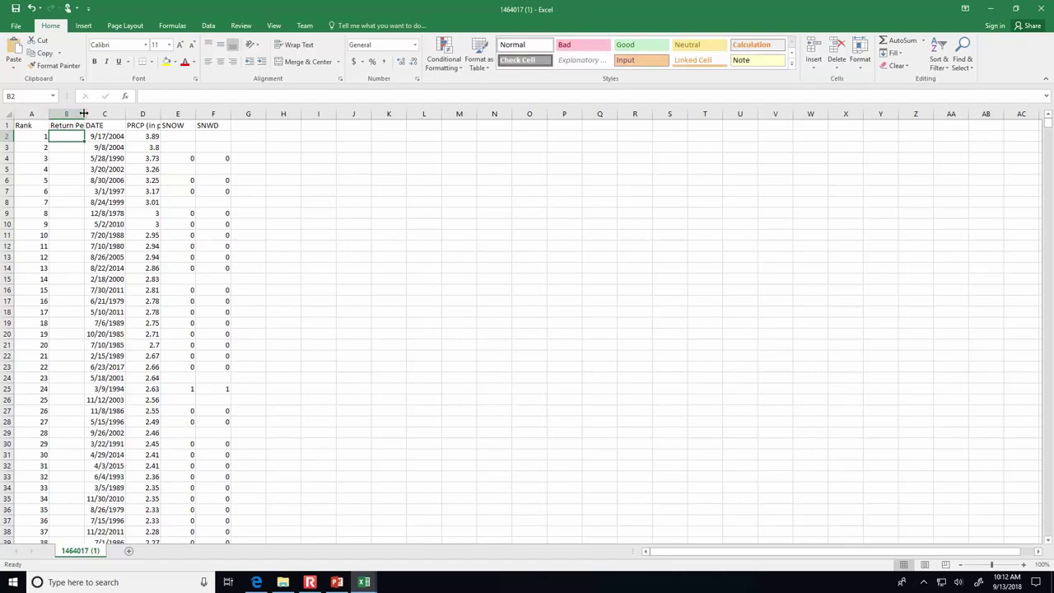
{"action": "double_click", "coordinate": [83, 113]}
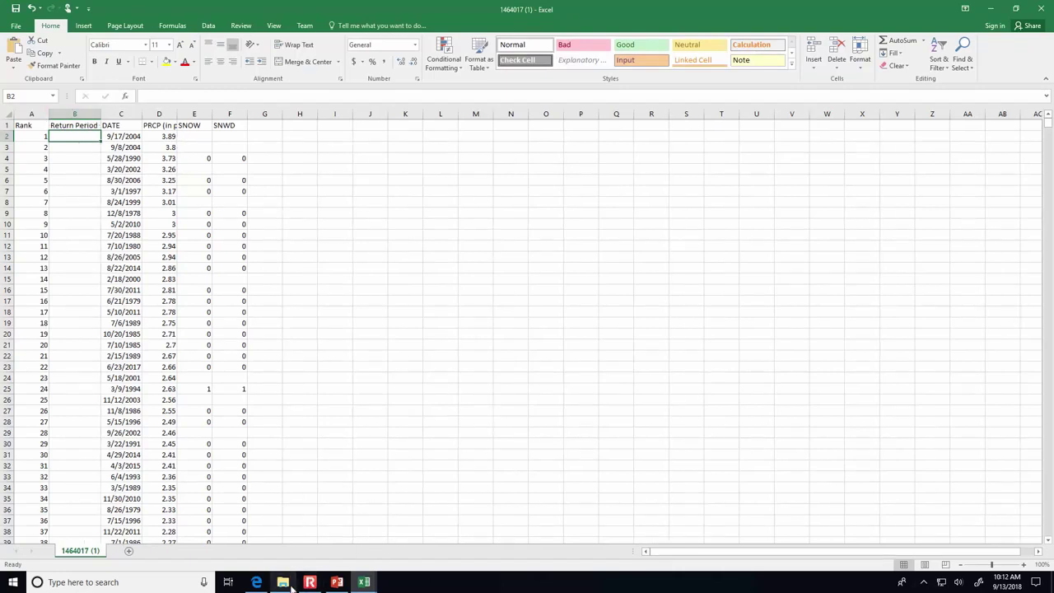
- Enter =(42+1)/A2 in B2 and fill it down column B
{"action": "mouse_move", "coordinate": [289, 586]}
{"action": "type", "text": "=(42+1)/"}
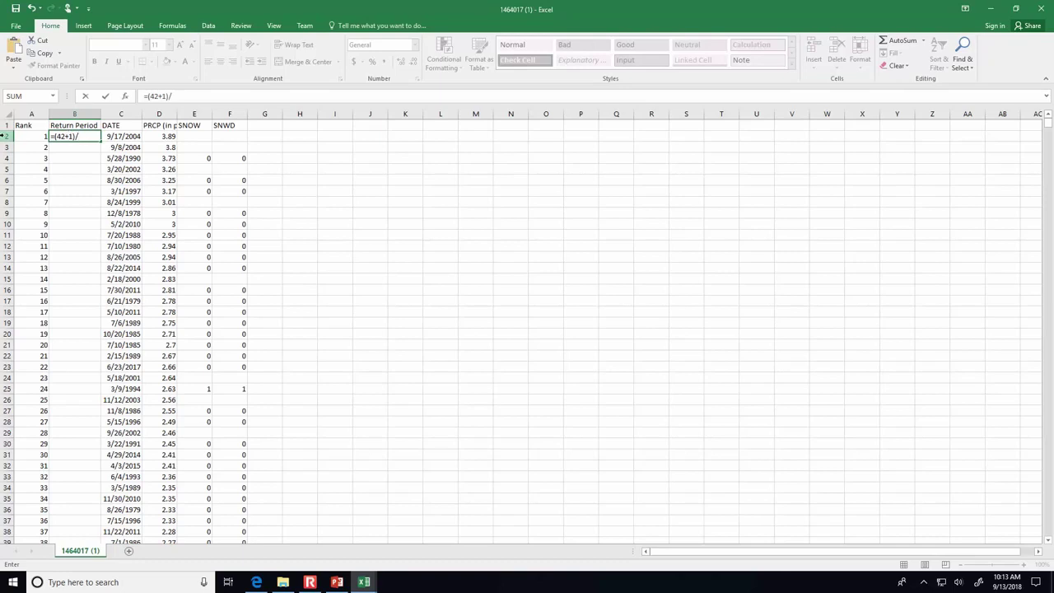
{"action": "left_click", "coordinate": [30, 136]}
{"action": "key", "text": "Return"}
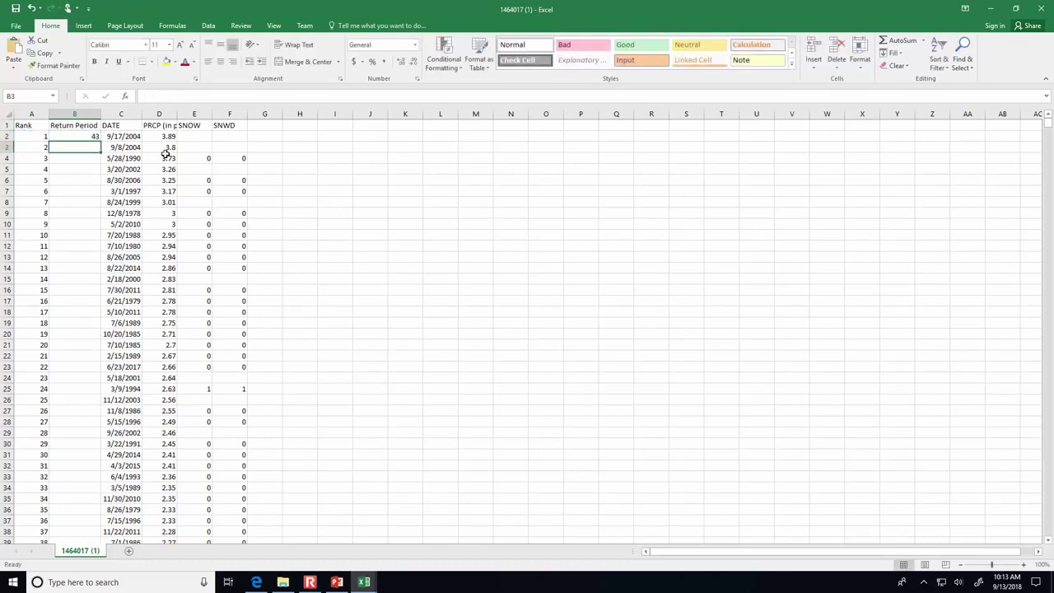
{"action": "left_click", "coordinate": [164, 134]}
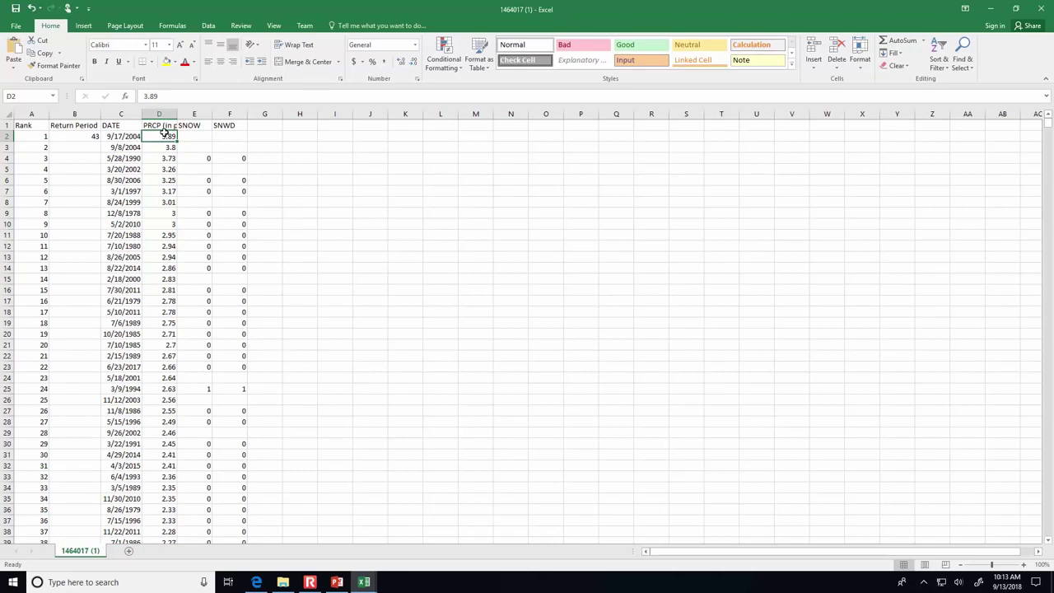
{"action": "left_click", "coordinate": [94, 139]}
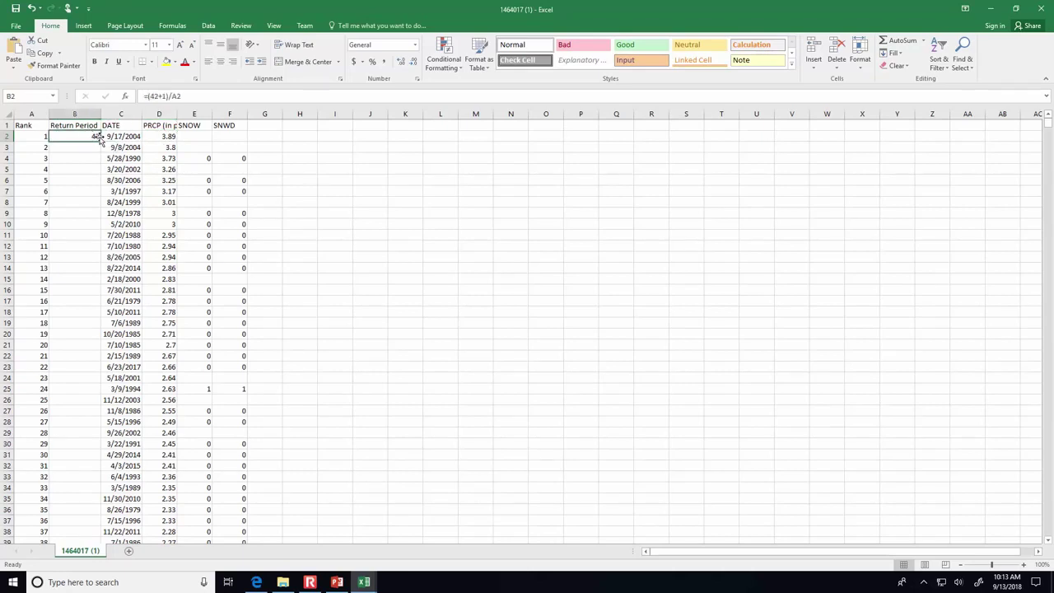
{"action": "double_click", "coordinate": [100, 140]}
{"action": "left_click", "coordinate": [338, 168]}
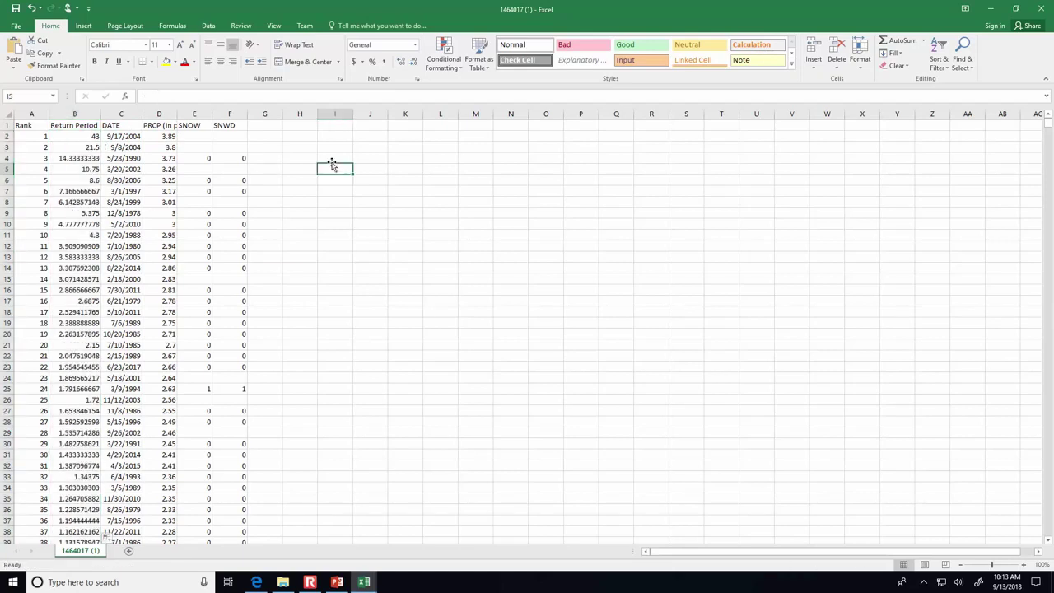
- Check the Return Period formulas and widen column D to show 'PRCP (in per day)'
{"action": "left_click", "coordinate": [97, 148]}
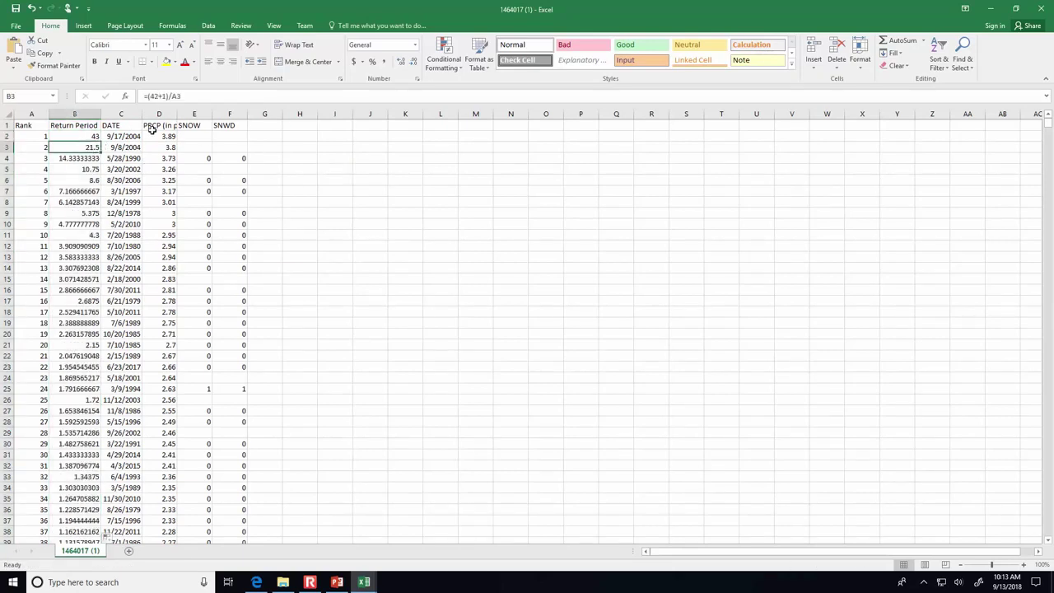
{"action": "left_click", "coordinate": [70, 136]}
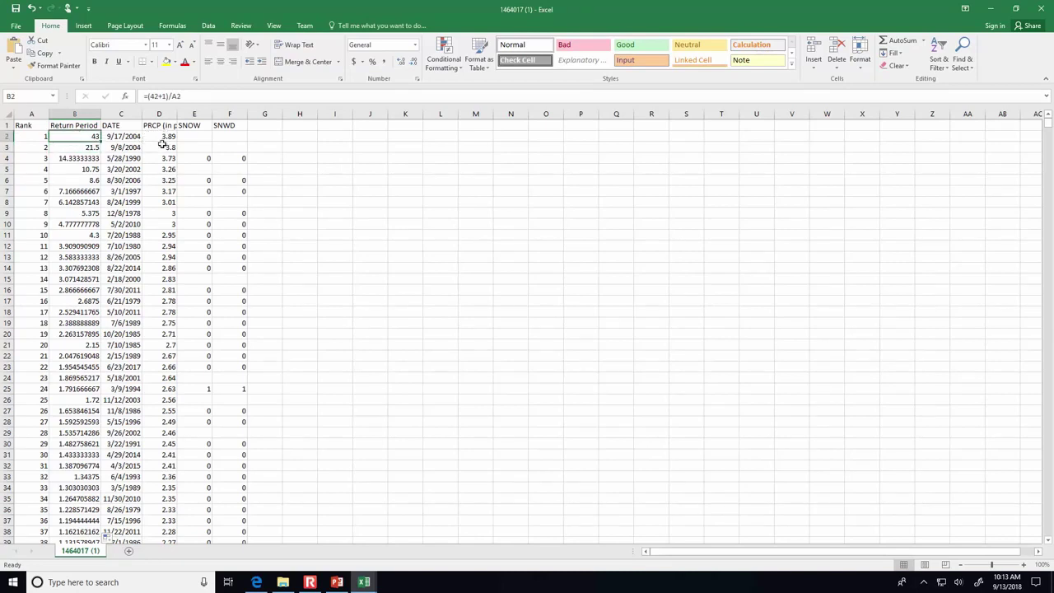
{"action": "left_click", "coordinate": [159, 136]}
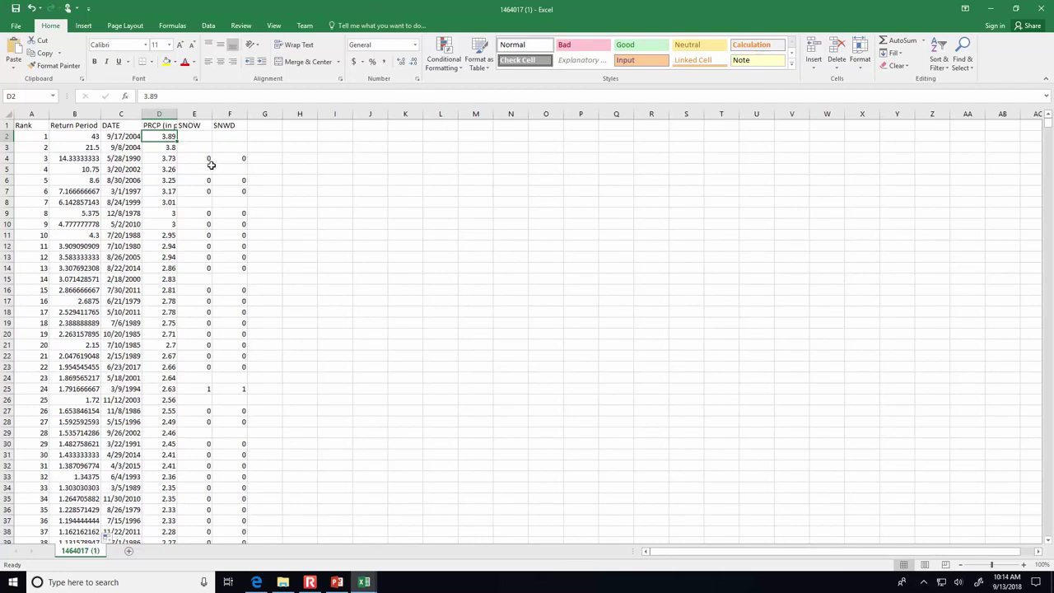
{"action": "left_click_drag", "start_coordinate": [179, 110], "coordinate": [201, 110]}
{"action": "left_click", "coordinate": [181, 146]}
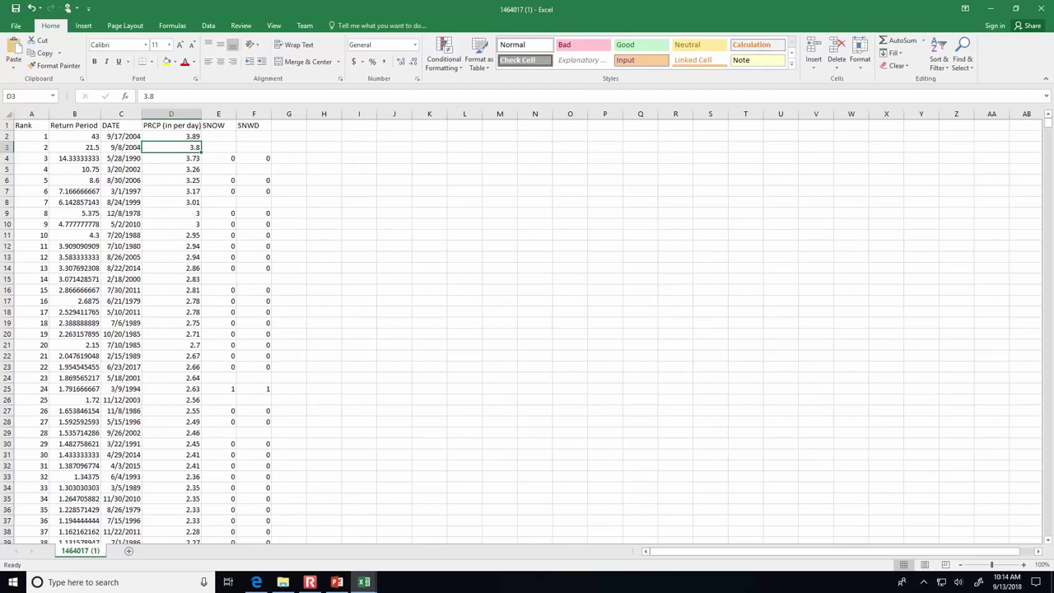
- Switch to Edge's 'PF Map: Contiguous US' tab and highlight the NOAA ATLAS 14 title
{"action": "left_click", "coordinate": [256, 582]}
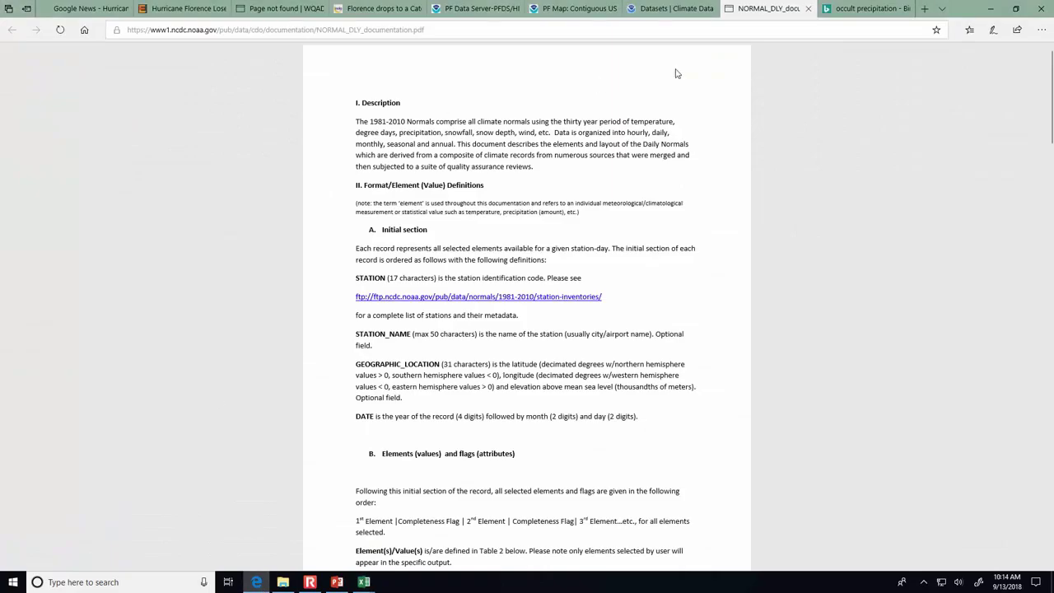
{"action": "left_click", "coordinate": [568, 9]}
{"action": "scroll", "coordinate": [727, 309], "scroll_direction": "up", "scroll_amount": 15}
{"action": "left_click_drag", "start_coordinate": [185, 147], "coordinate": [281, 153]}
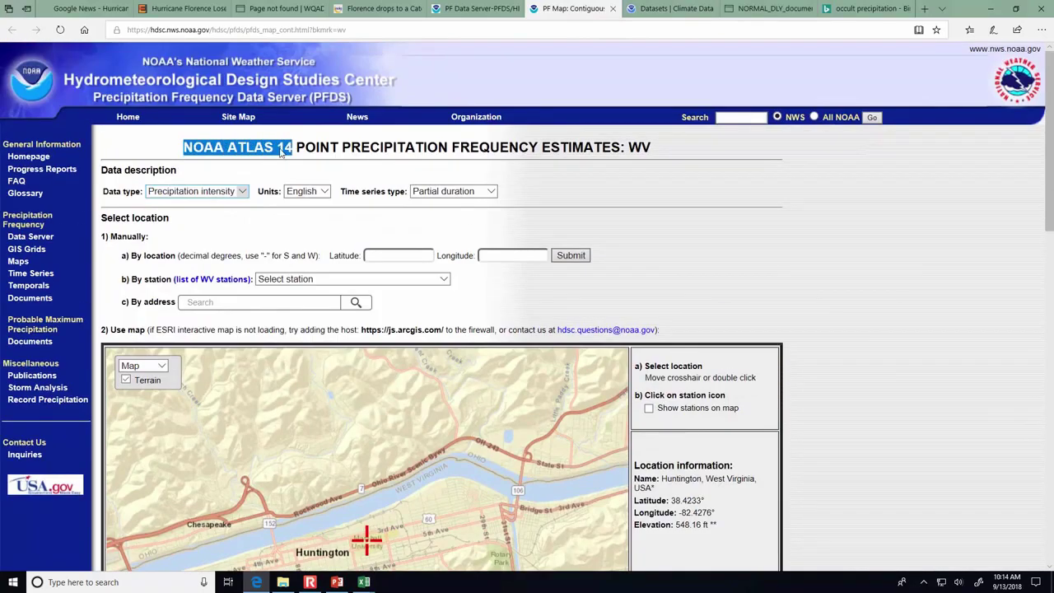